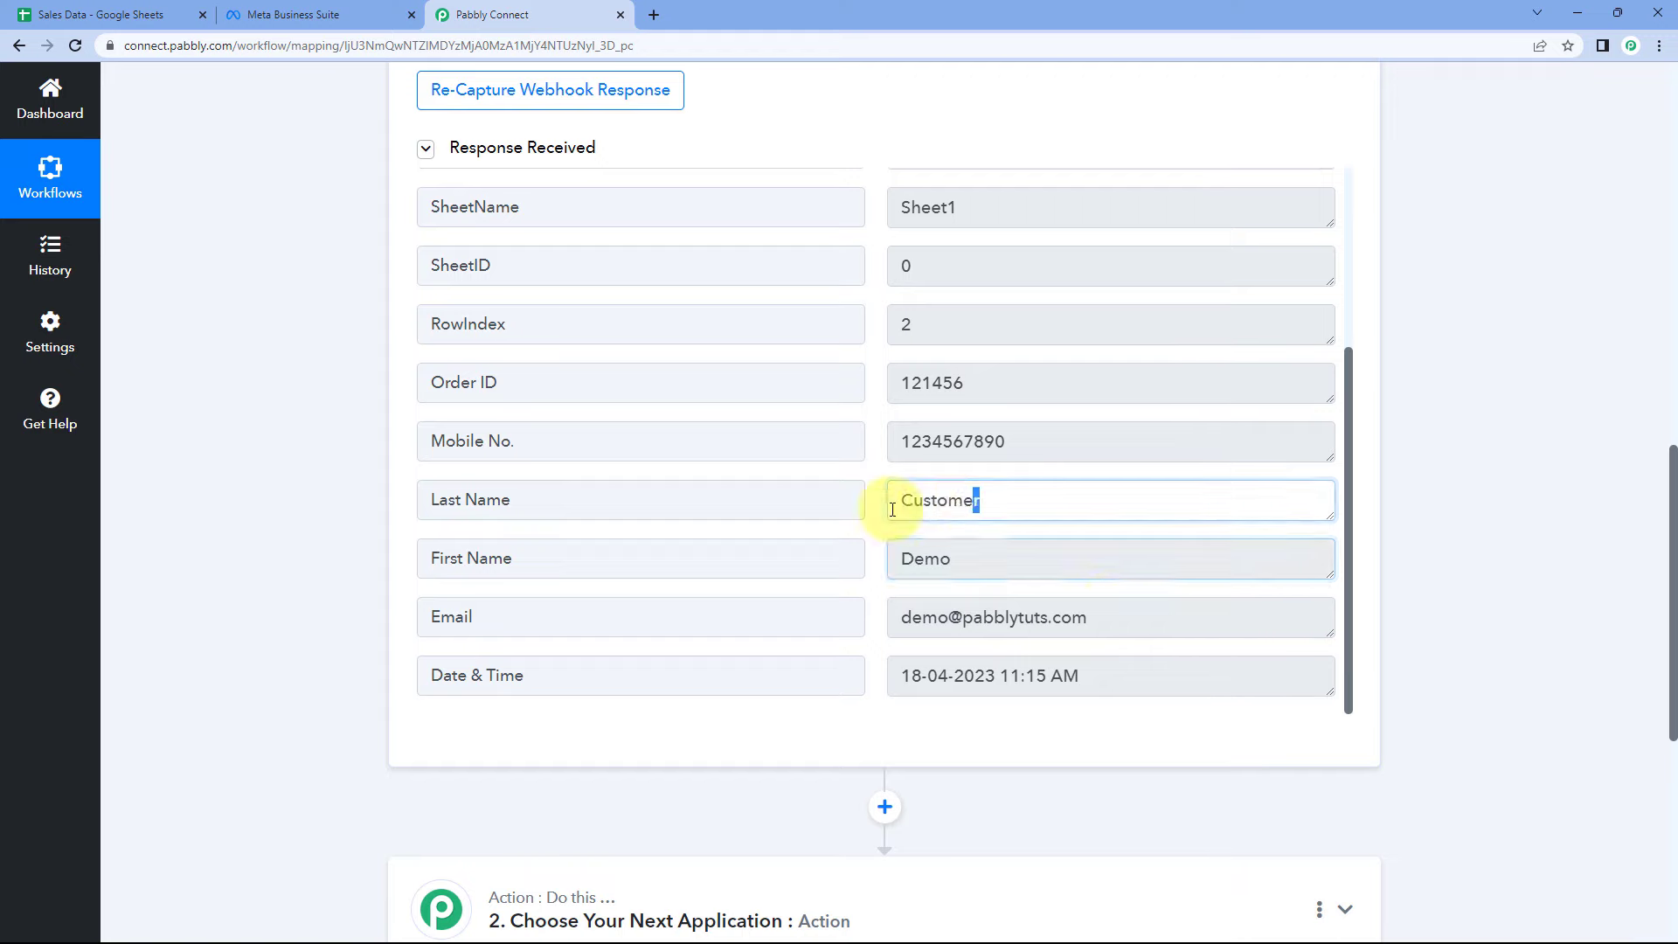
- Check the captured Last Name and Date & Time values, then return to the Sales Data sheet
drag(1099, 619, 846, 621)
drag(1130, 682, 832, 659)
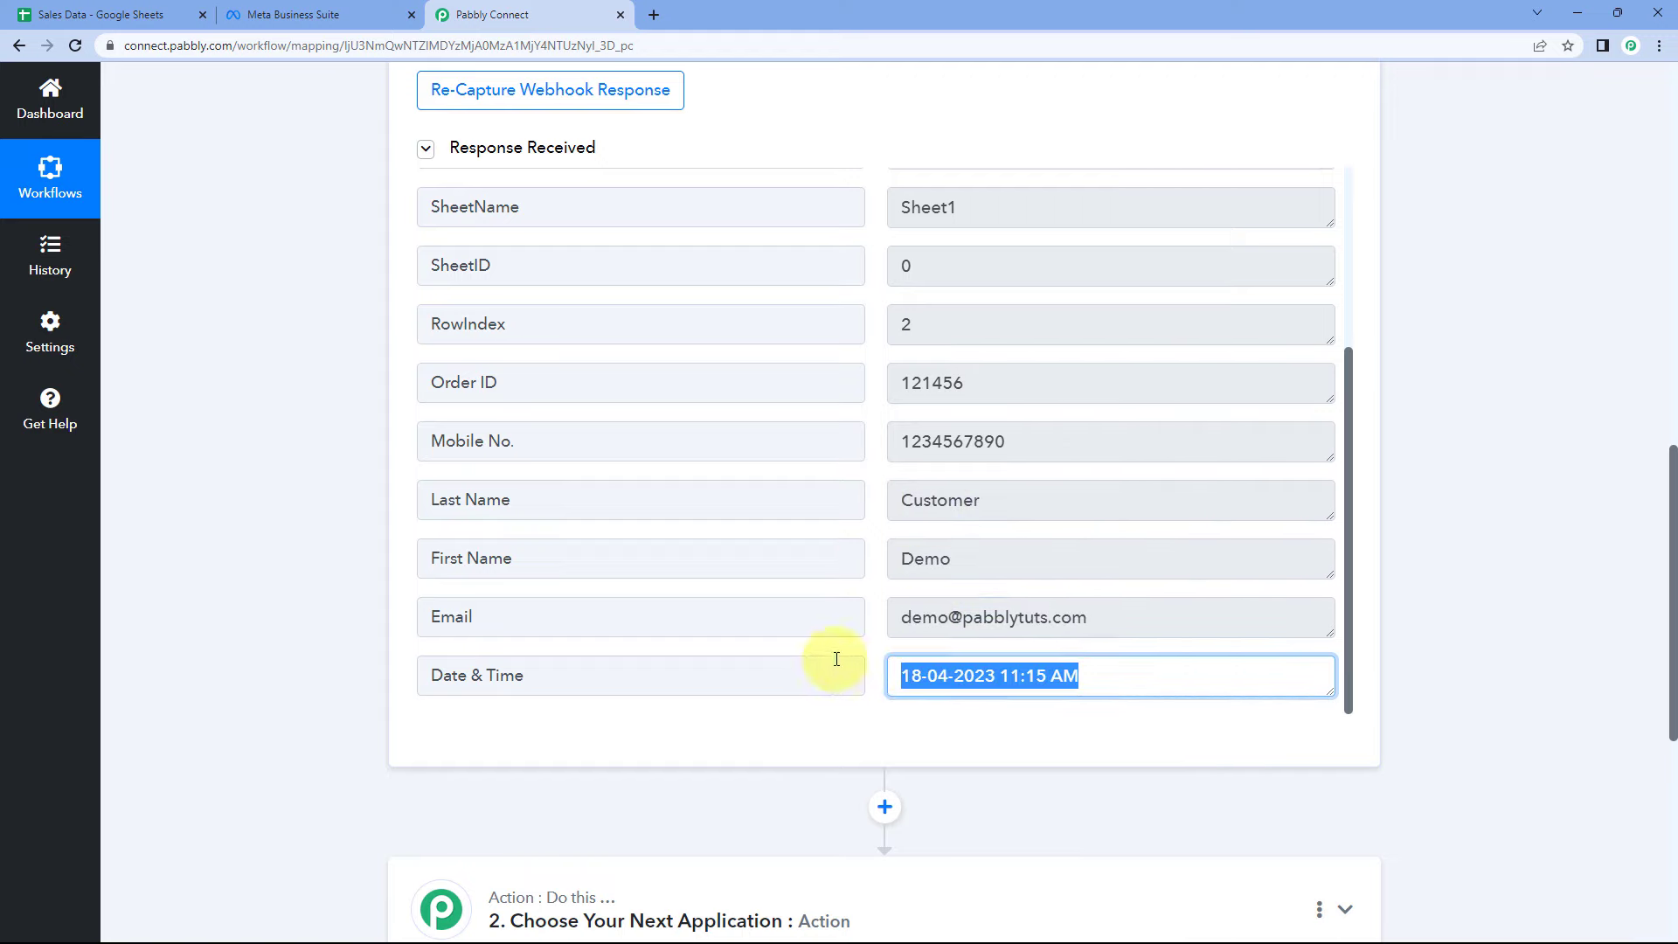
click(131, 15)
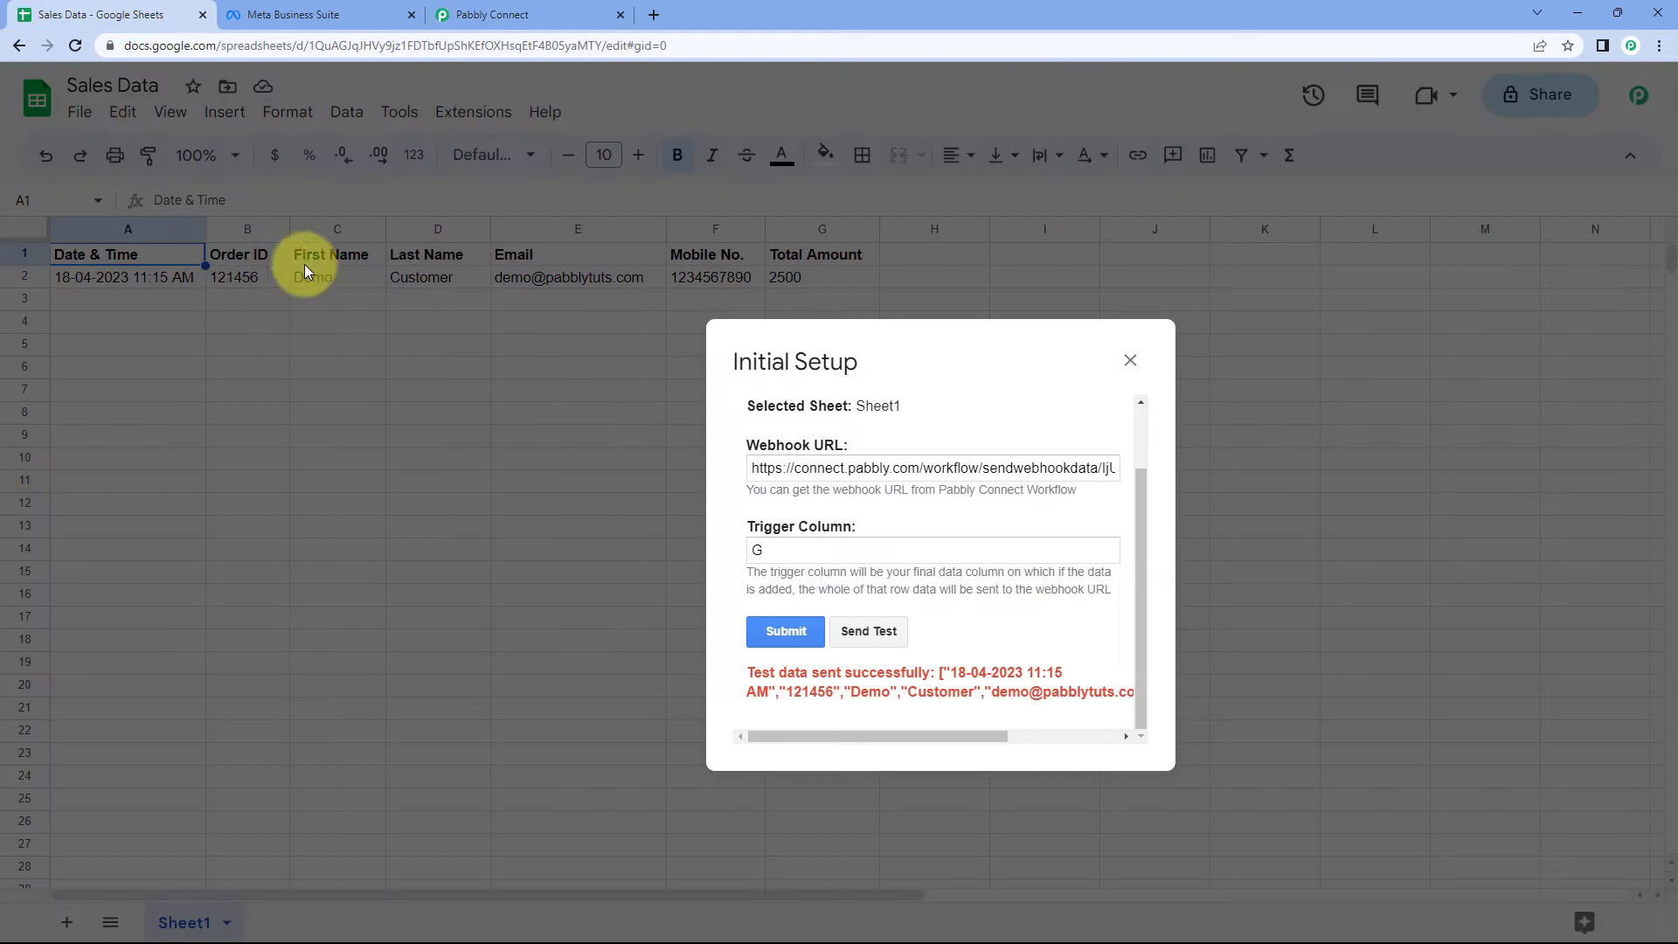
- Close the Initial Setup dialog in Google Sheets and return to Pabbly Connect
click(1130, 360)
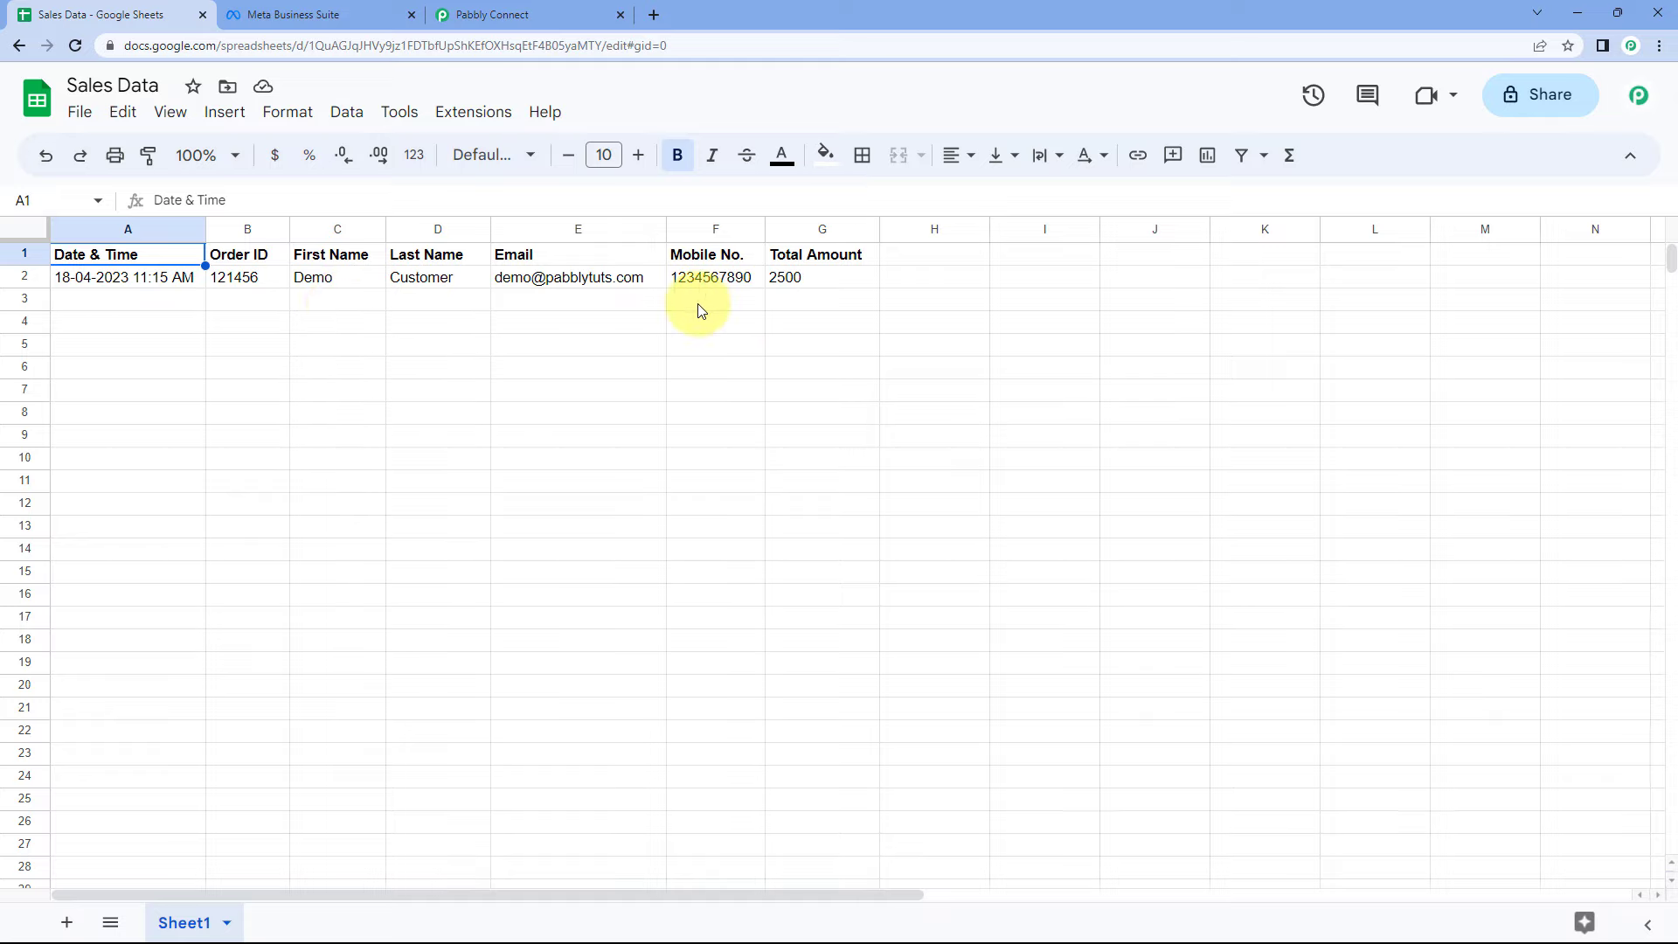
click(492, 15)
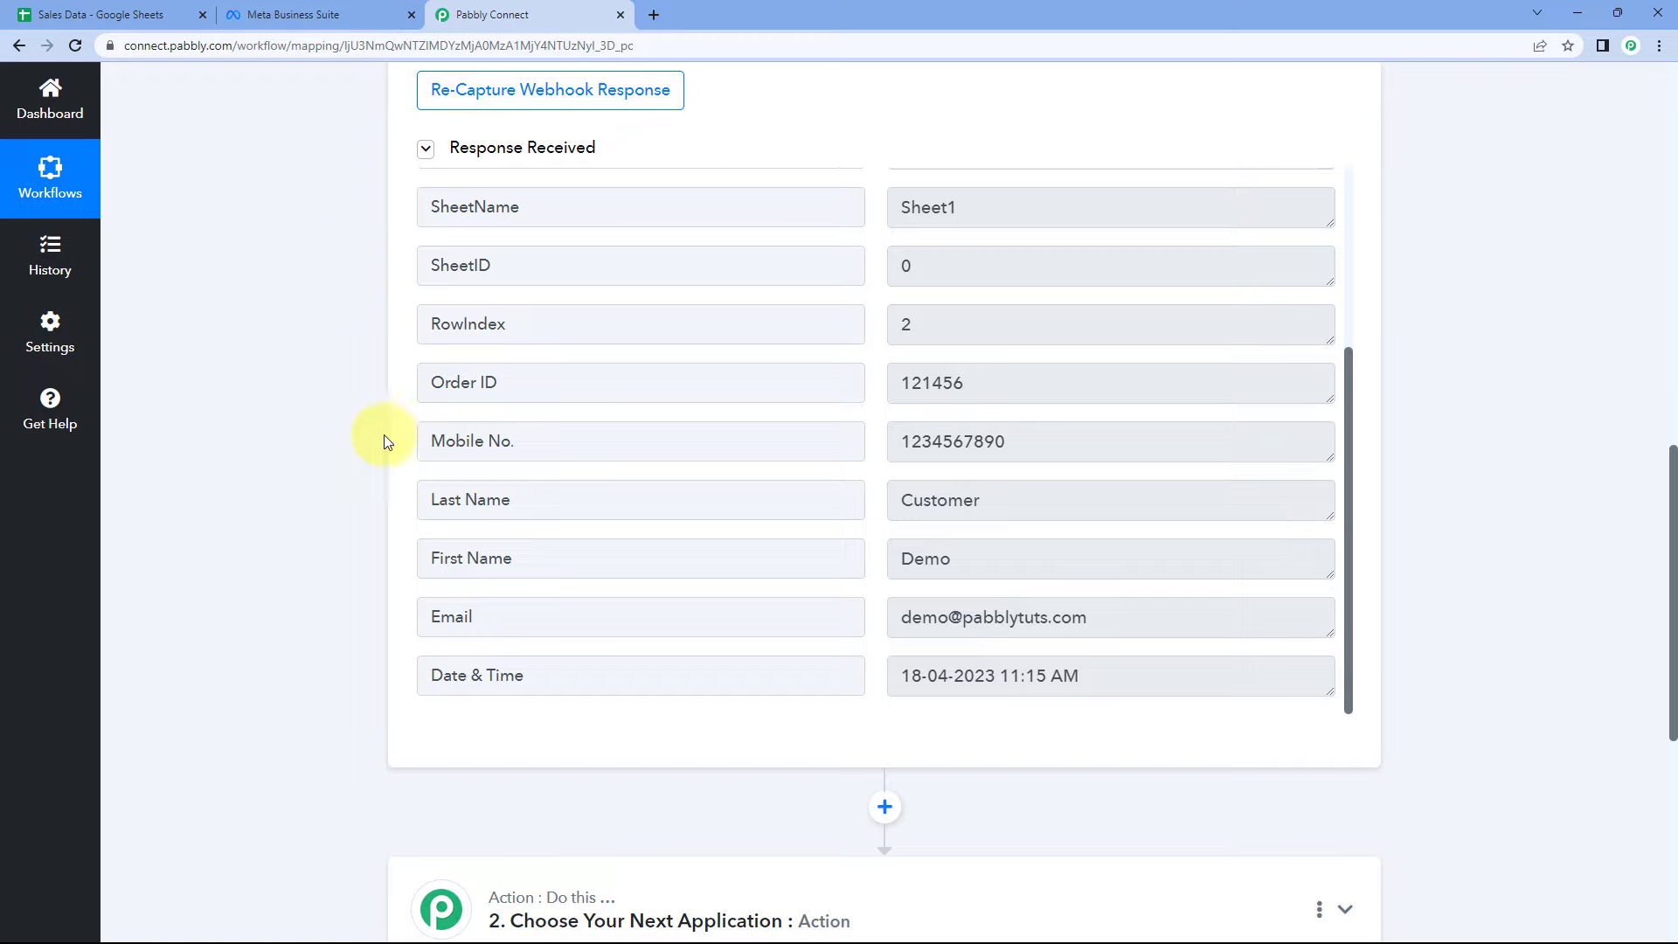
- Search 'Facebook' under Choose App and pick Facebook Conversions for the action step
scroll(877, 343, up, 5)
scroll(870, 269, down, 5)
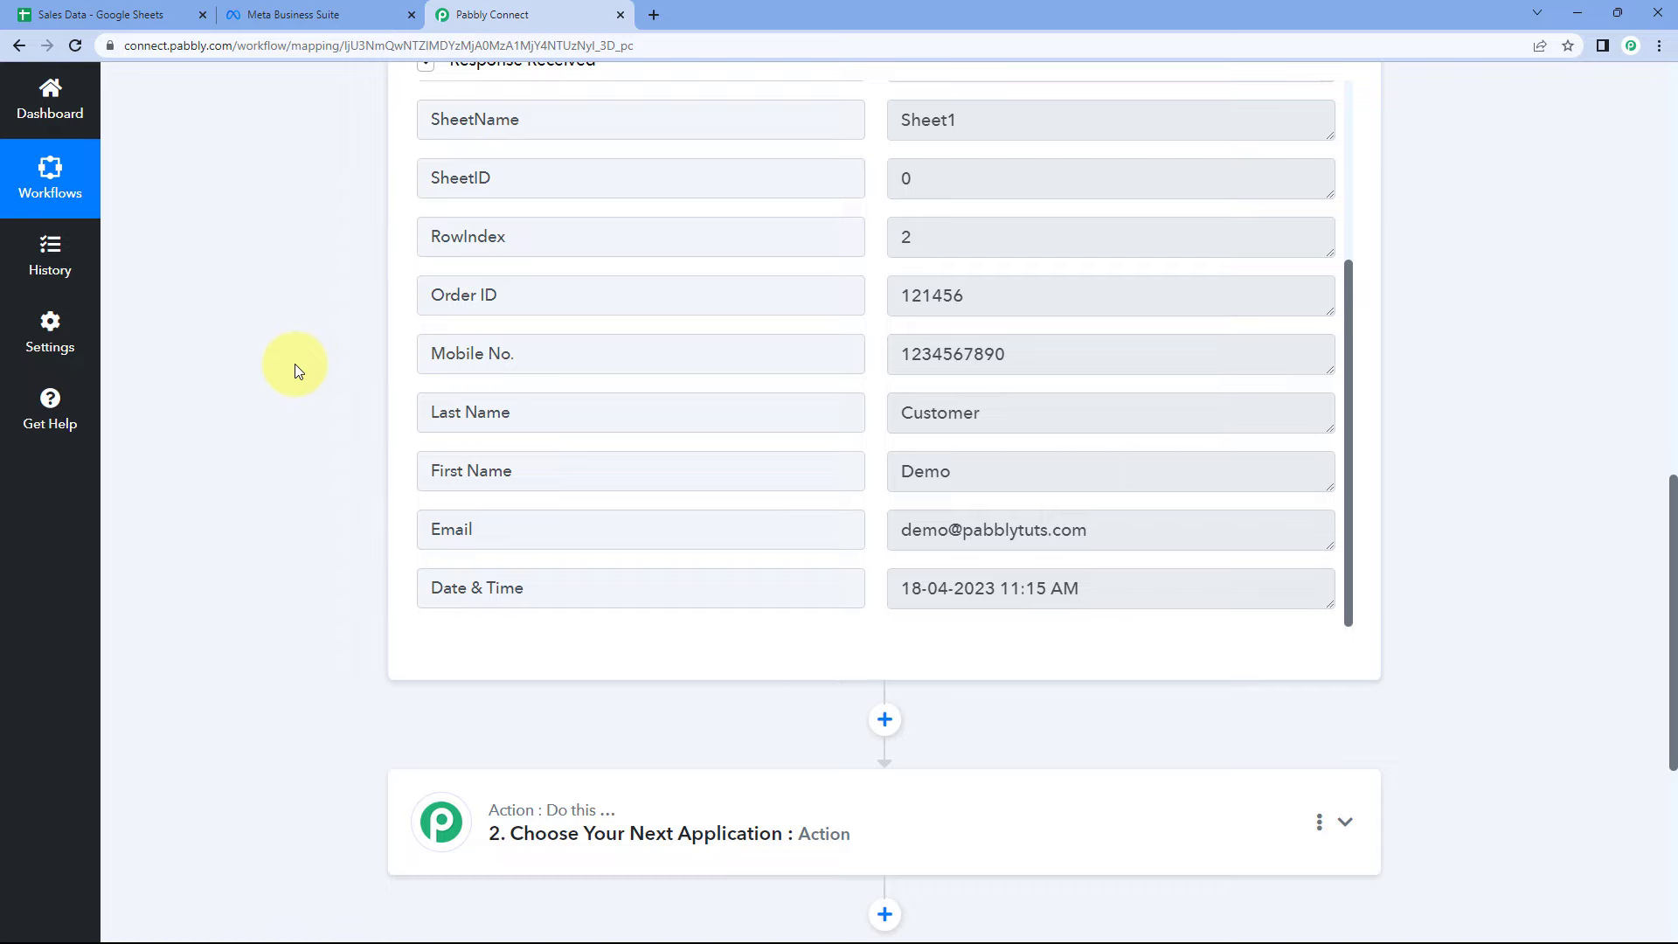
scroll(300, 362, up, 1)
scroll(300, 363, down, 8)
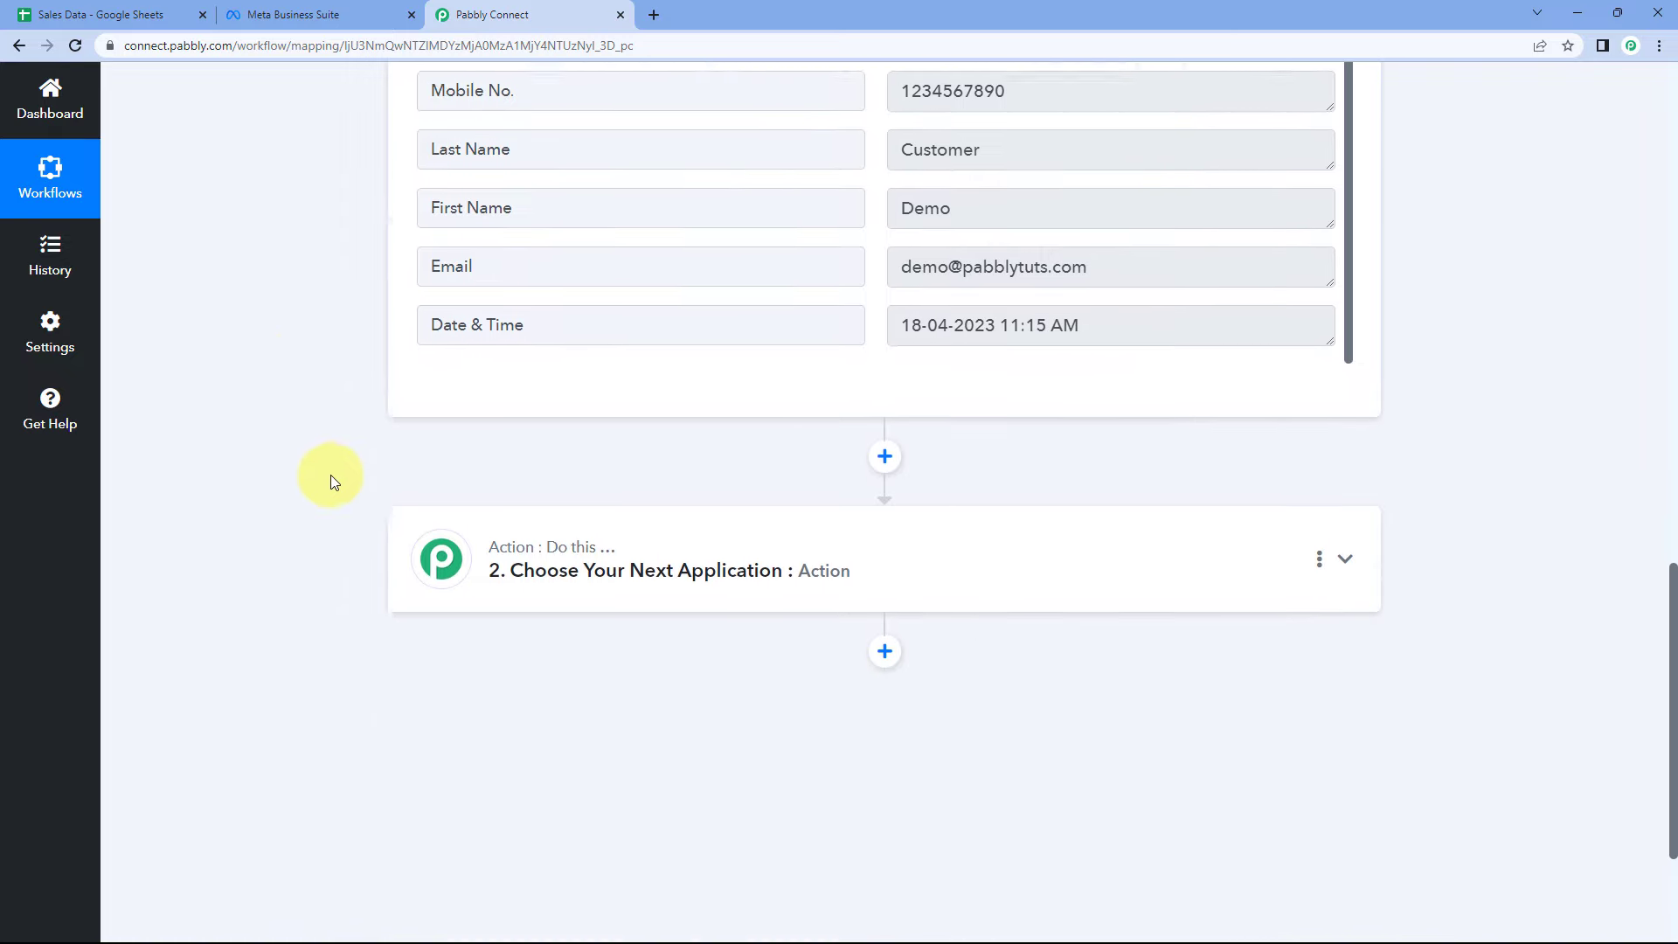
click(678, 299)
click(609, 444)
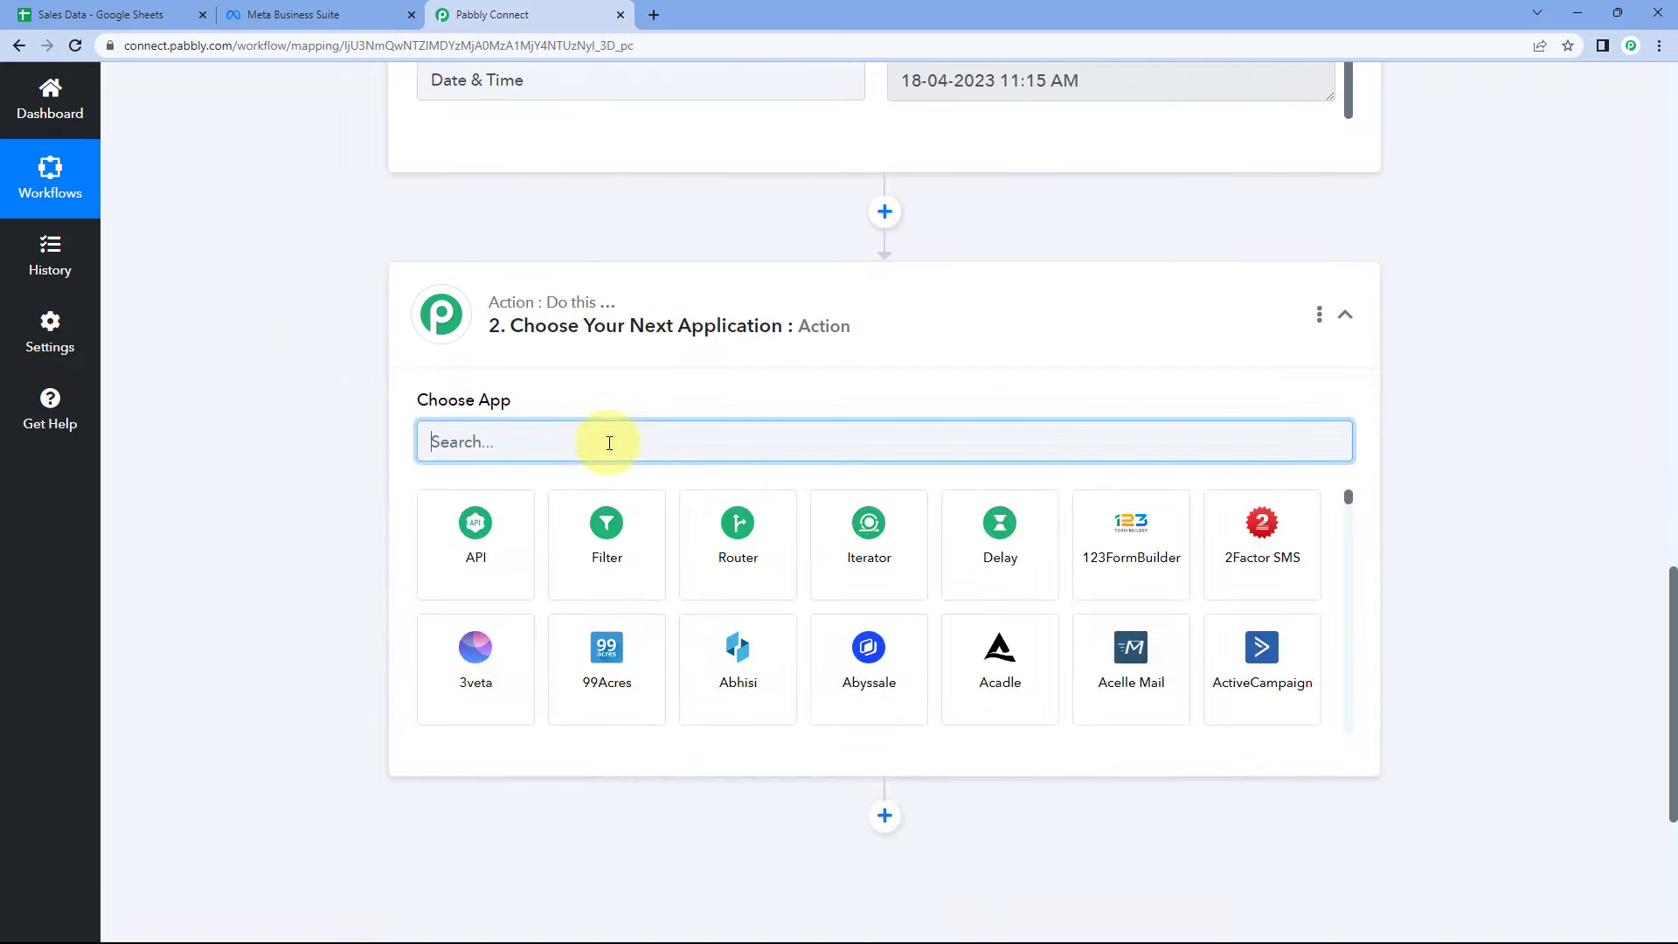
text(Facebook)
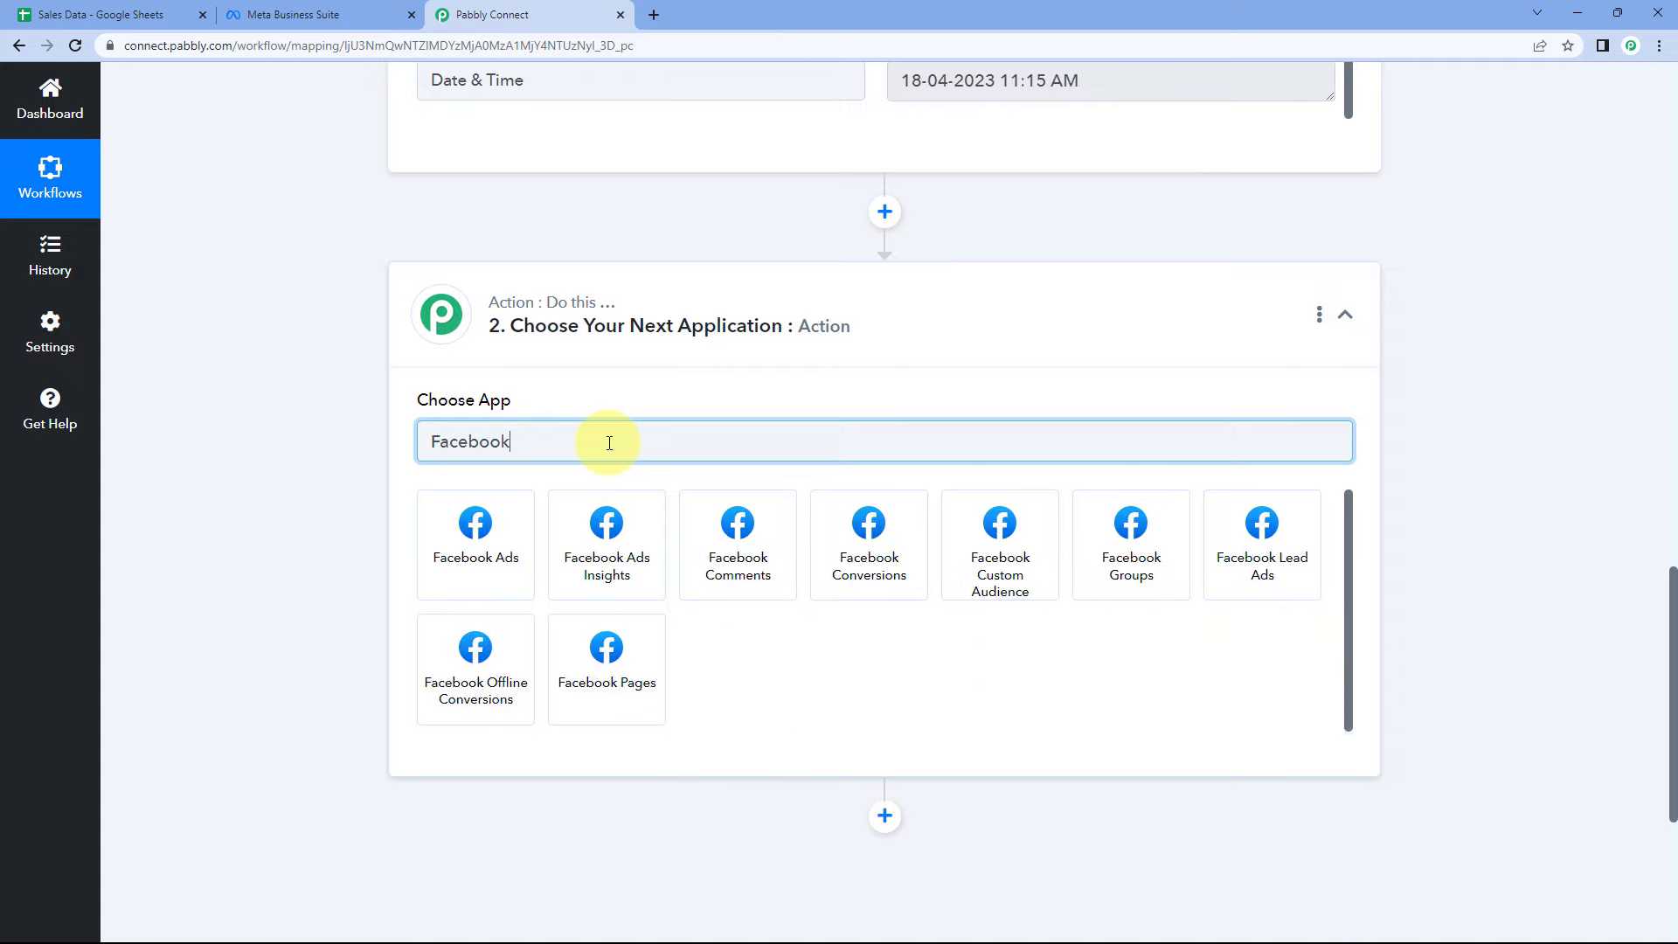
click(891, 522)
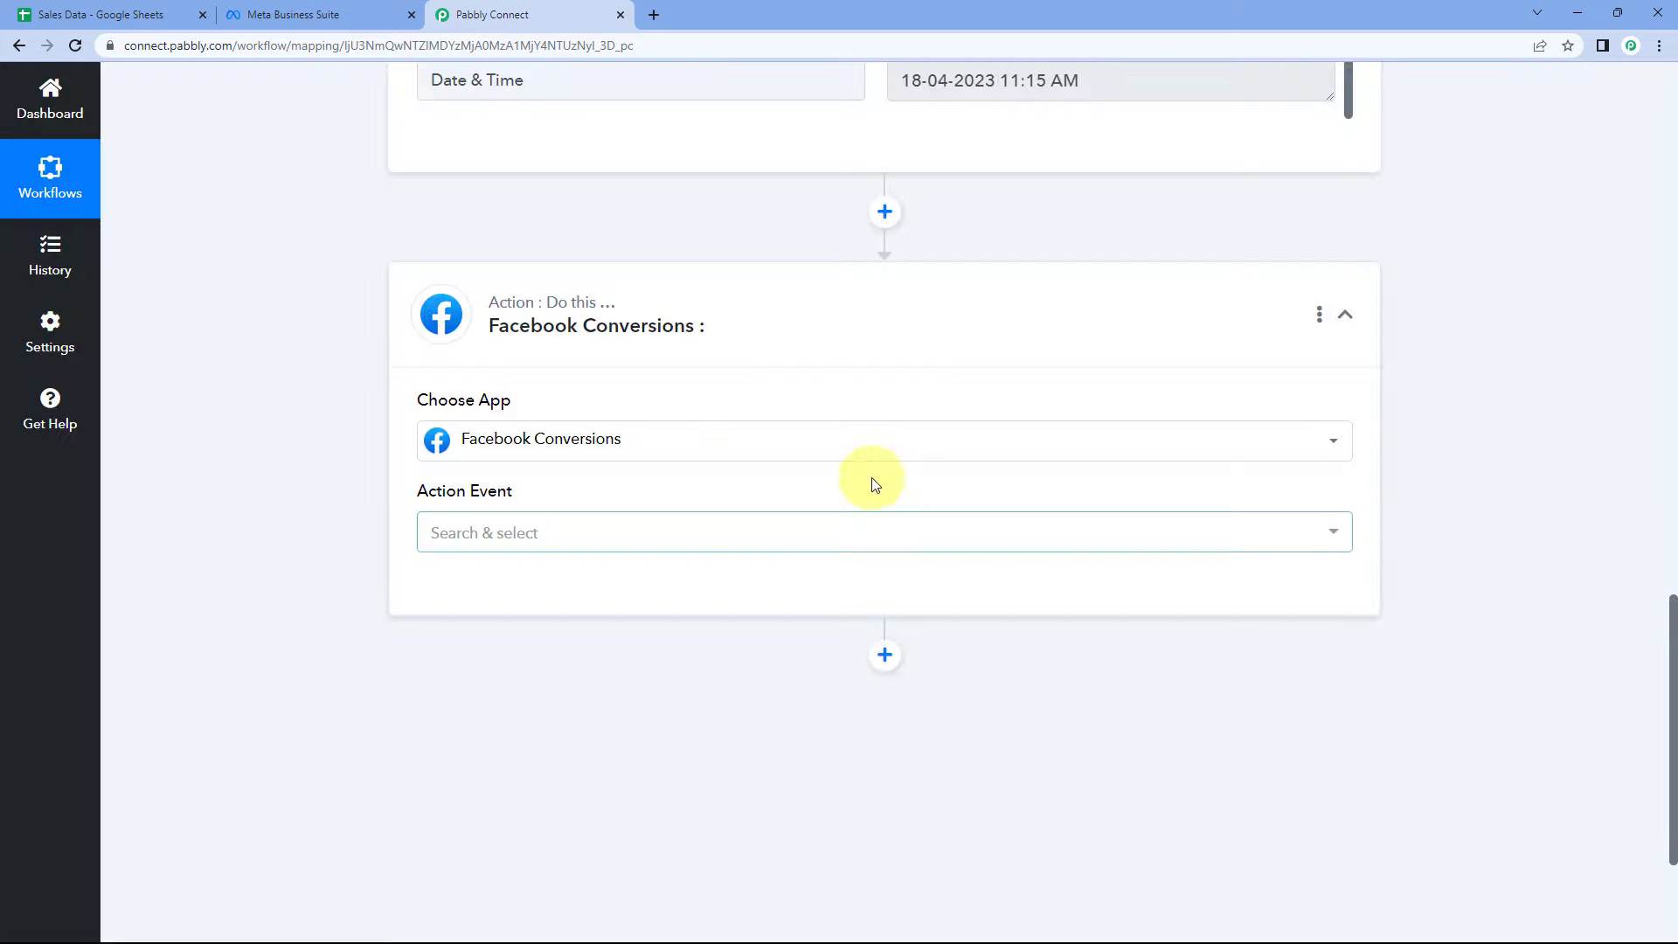
scroll(875, 485, down, 2)
click(664, 358)
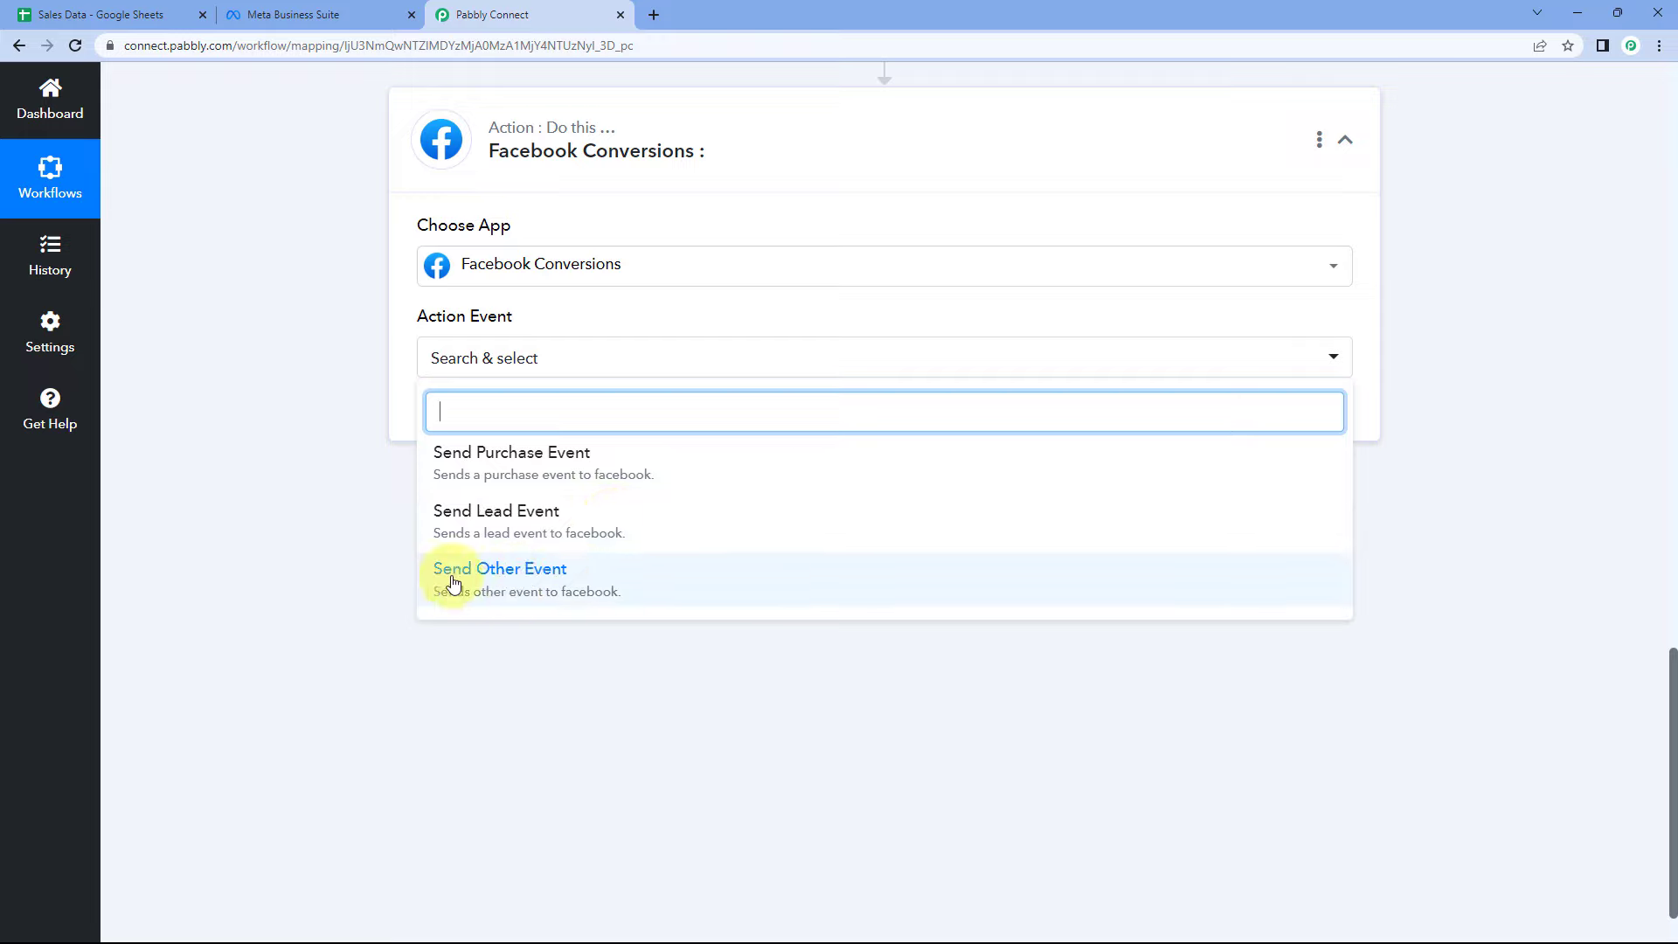
- Choose Send Purchase Event and authorize a new Facebook Conversions connection
click(524, 461)
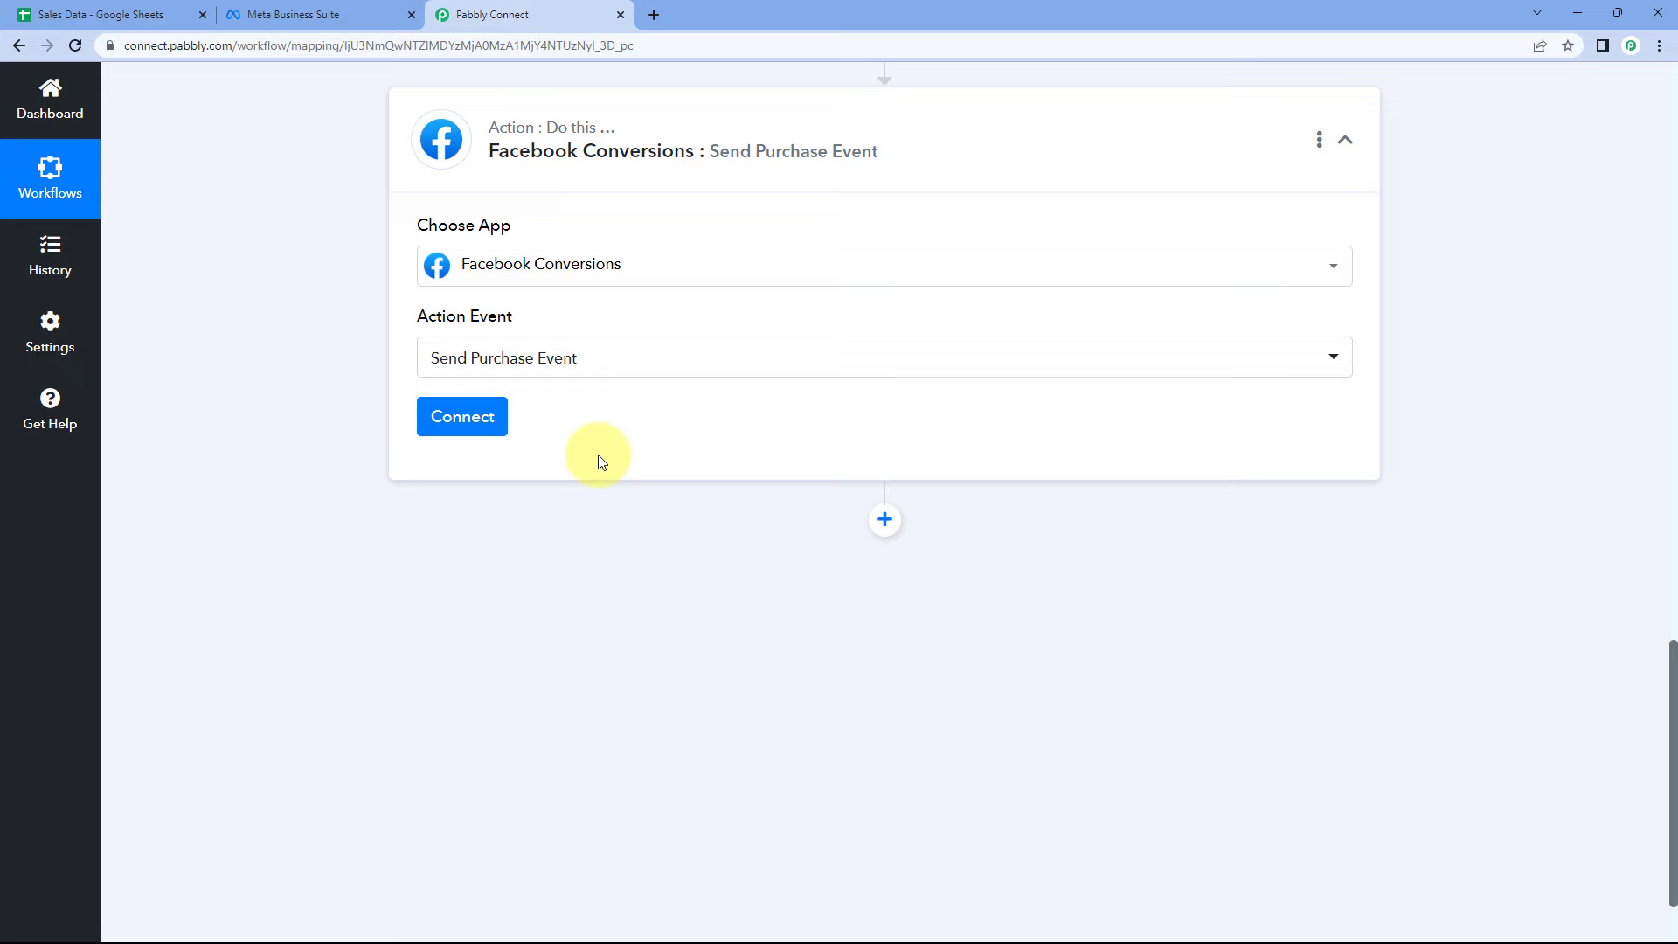
click(504, 423)
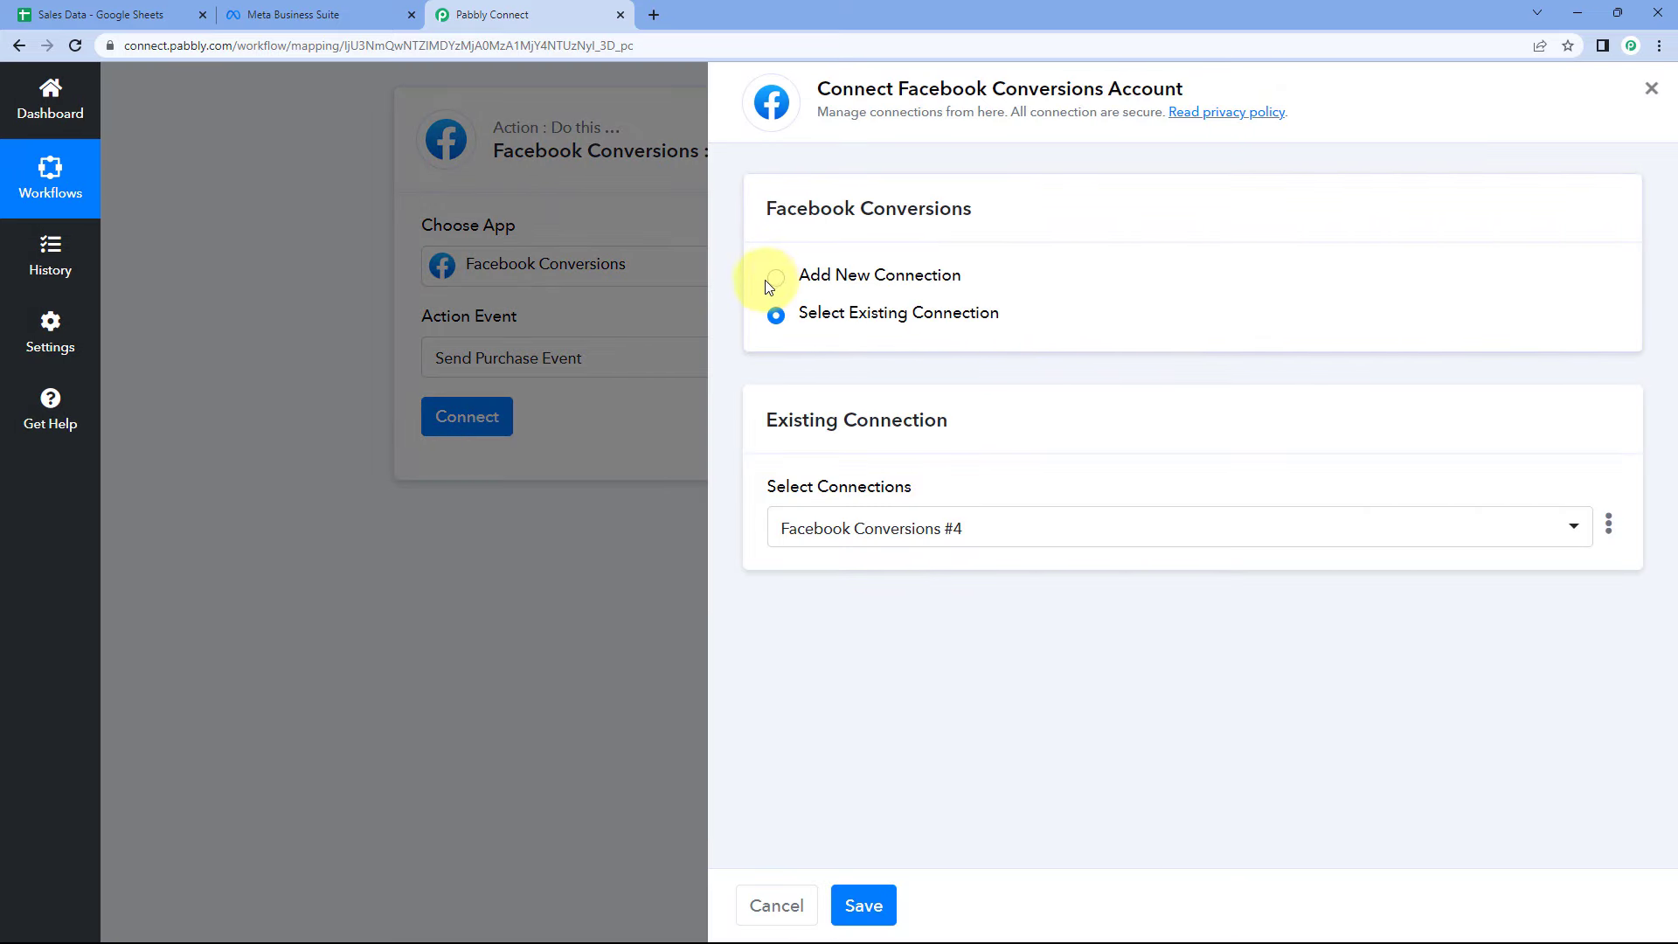
click(773, 279)
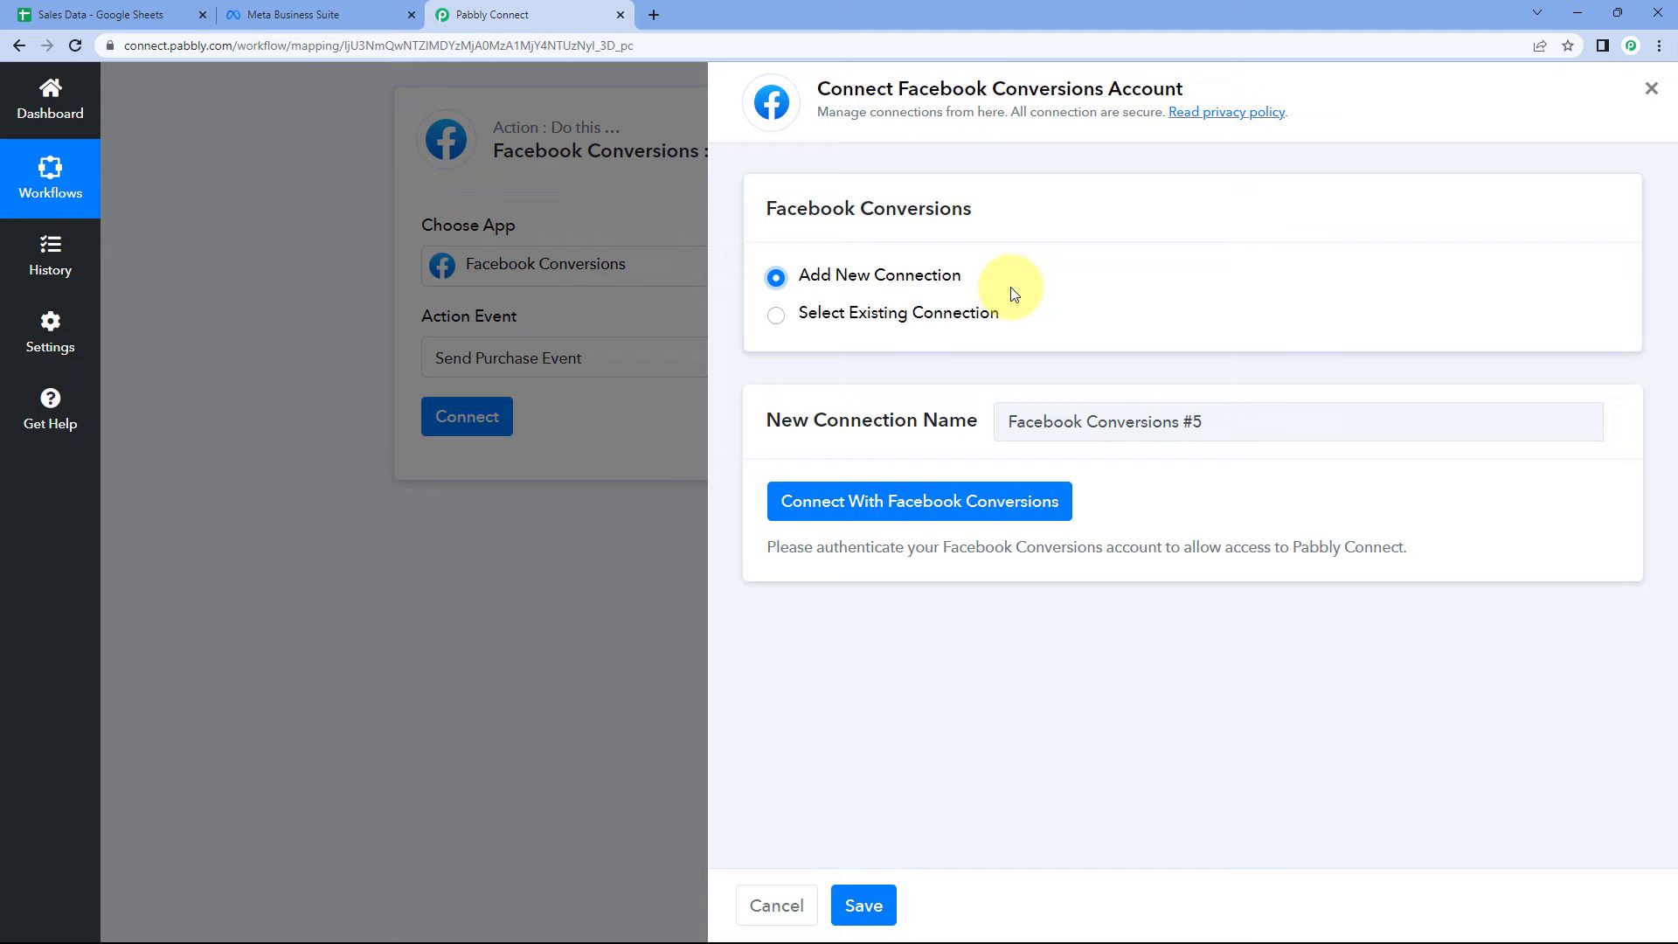
click(927, 513)
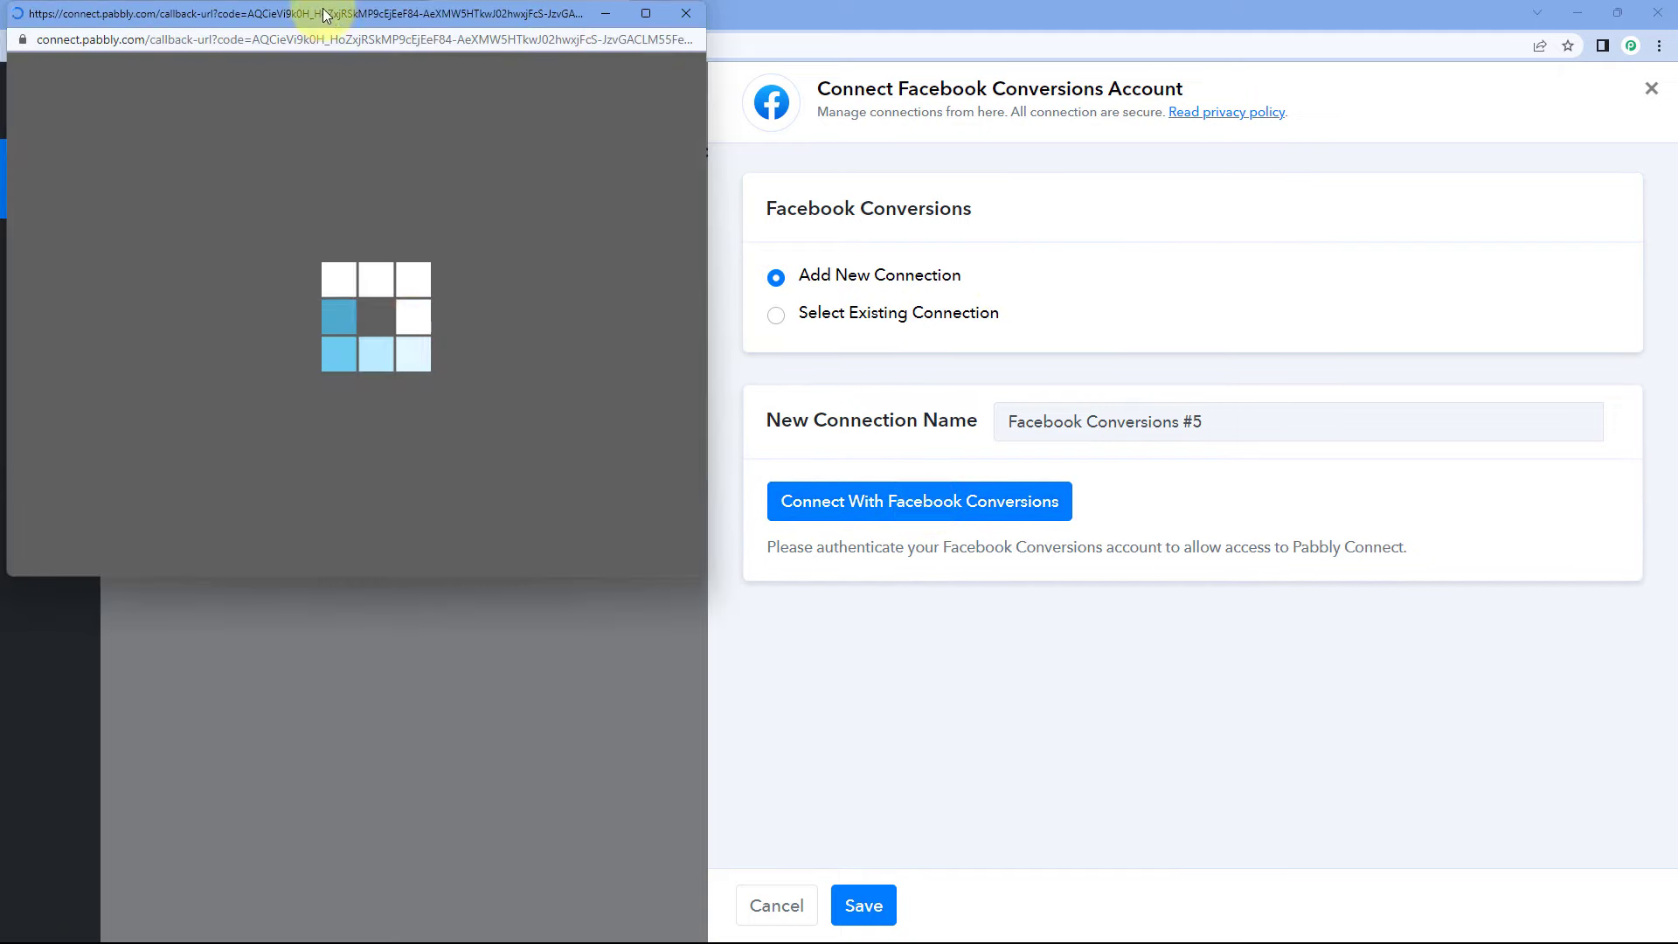
scroll(699, 367, down, 4)
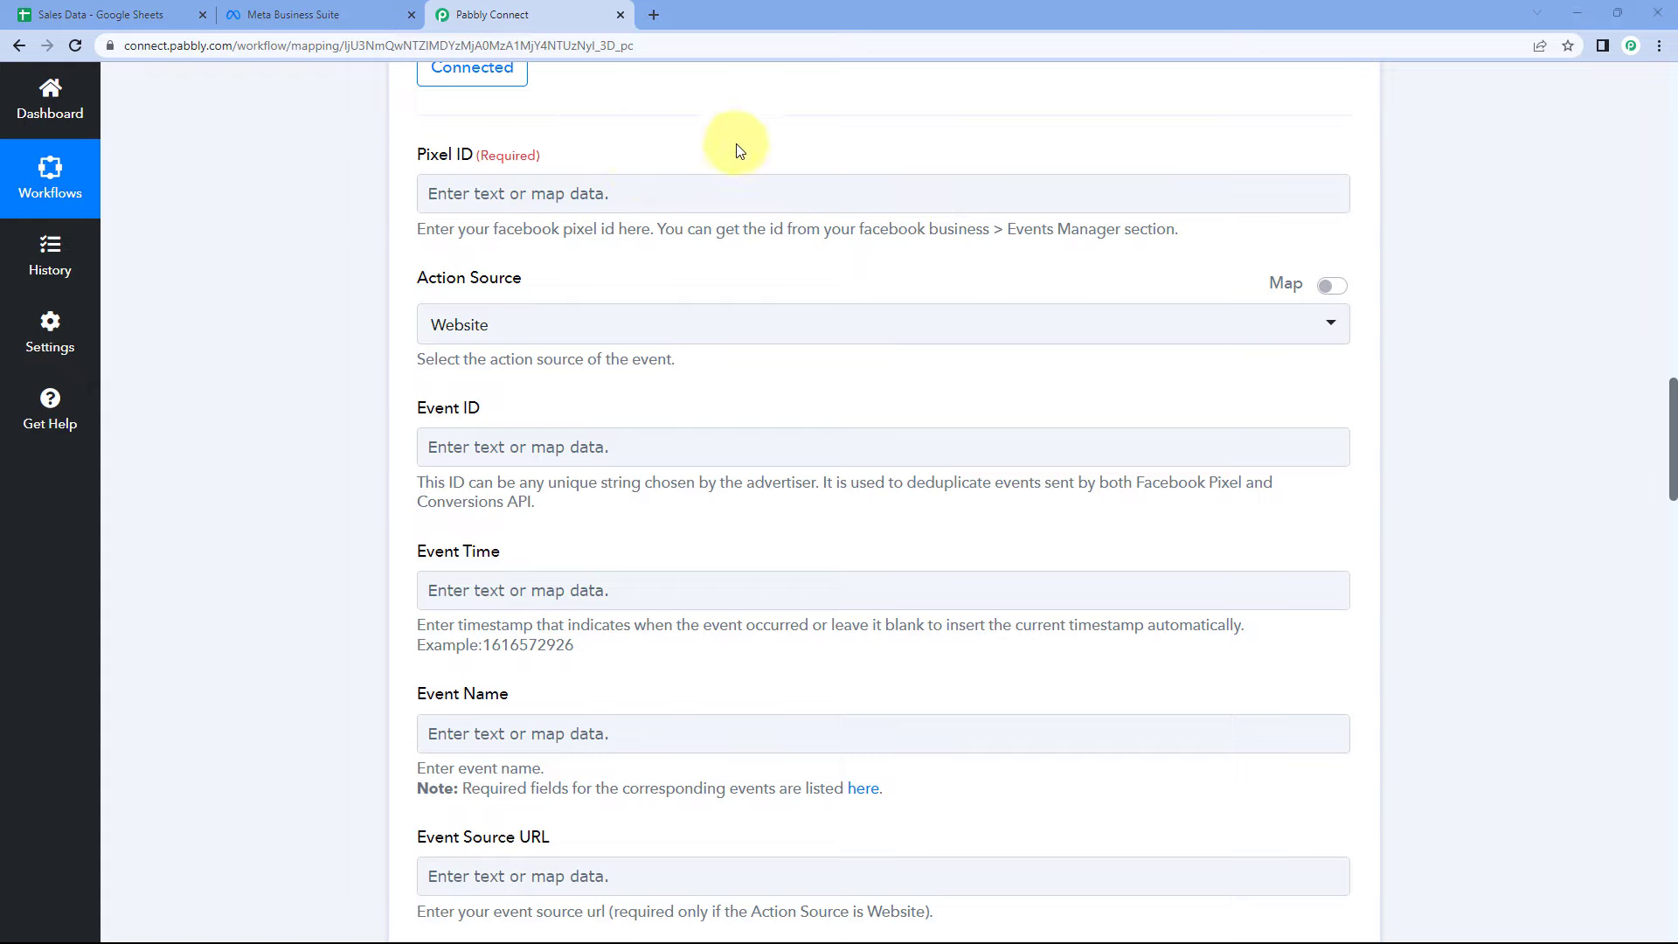
- Switch to the Meta Business Suite tab
click(293, 14)
- Copy the Ultimate Review – Facebook pixel's ID from Events Manager and return to Pabbly Connect
click(536, 689)
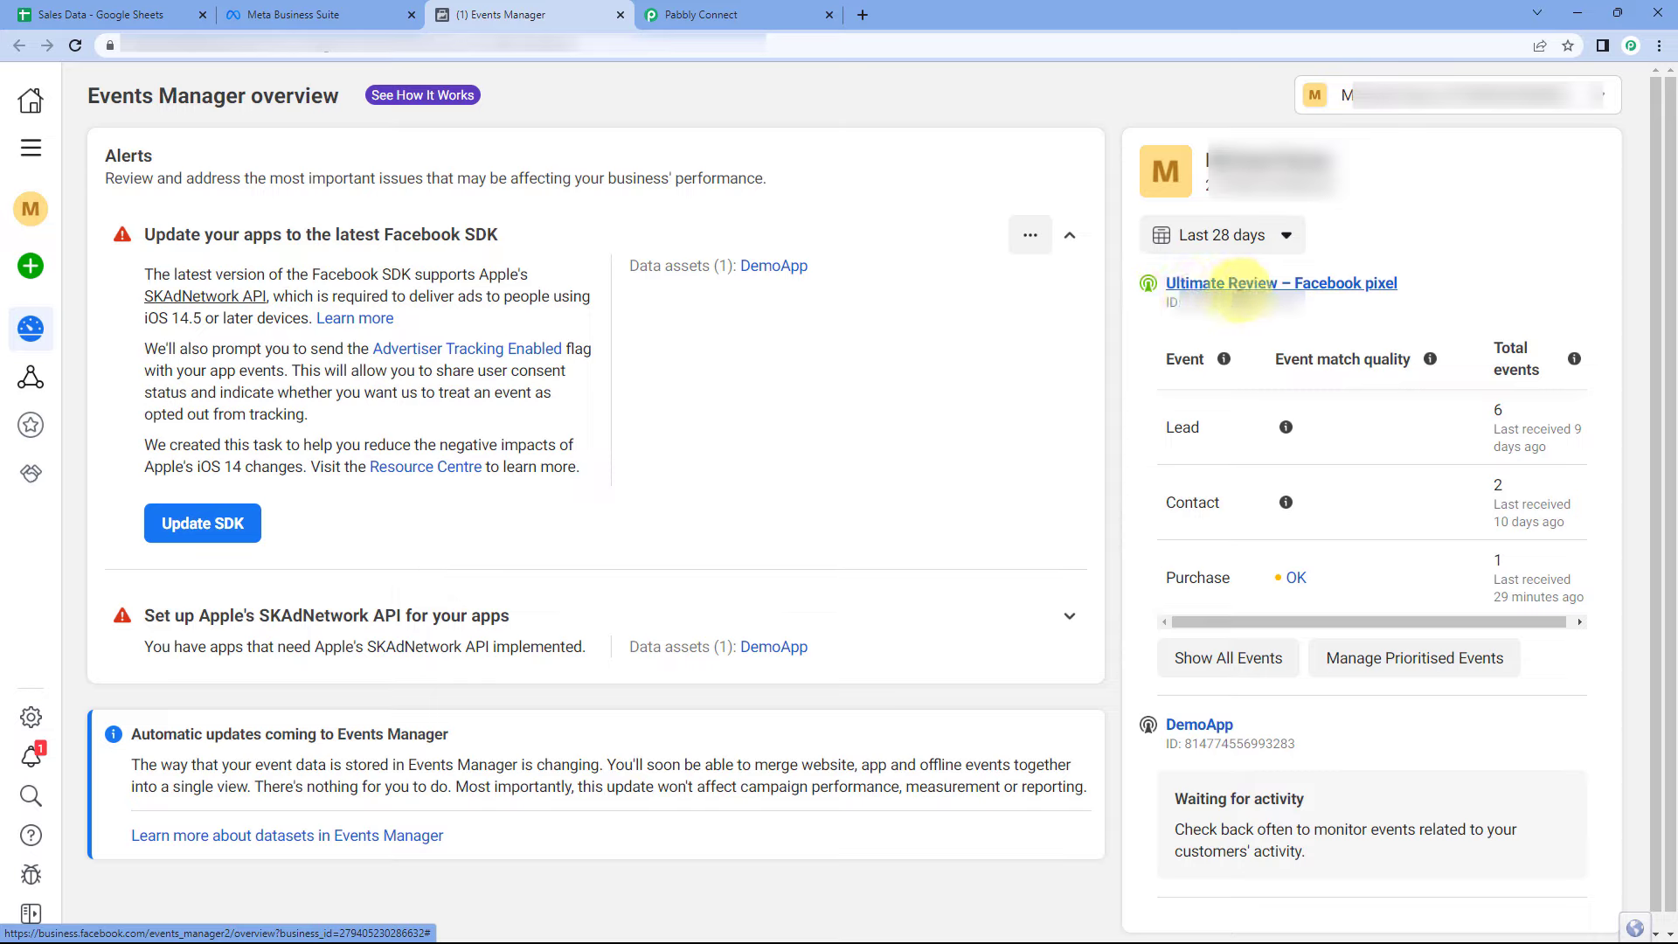
click(1332, 295)
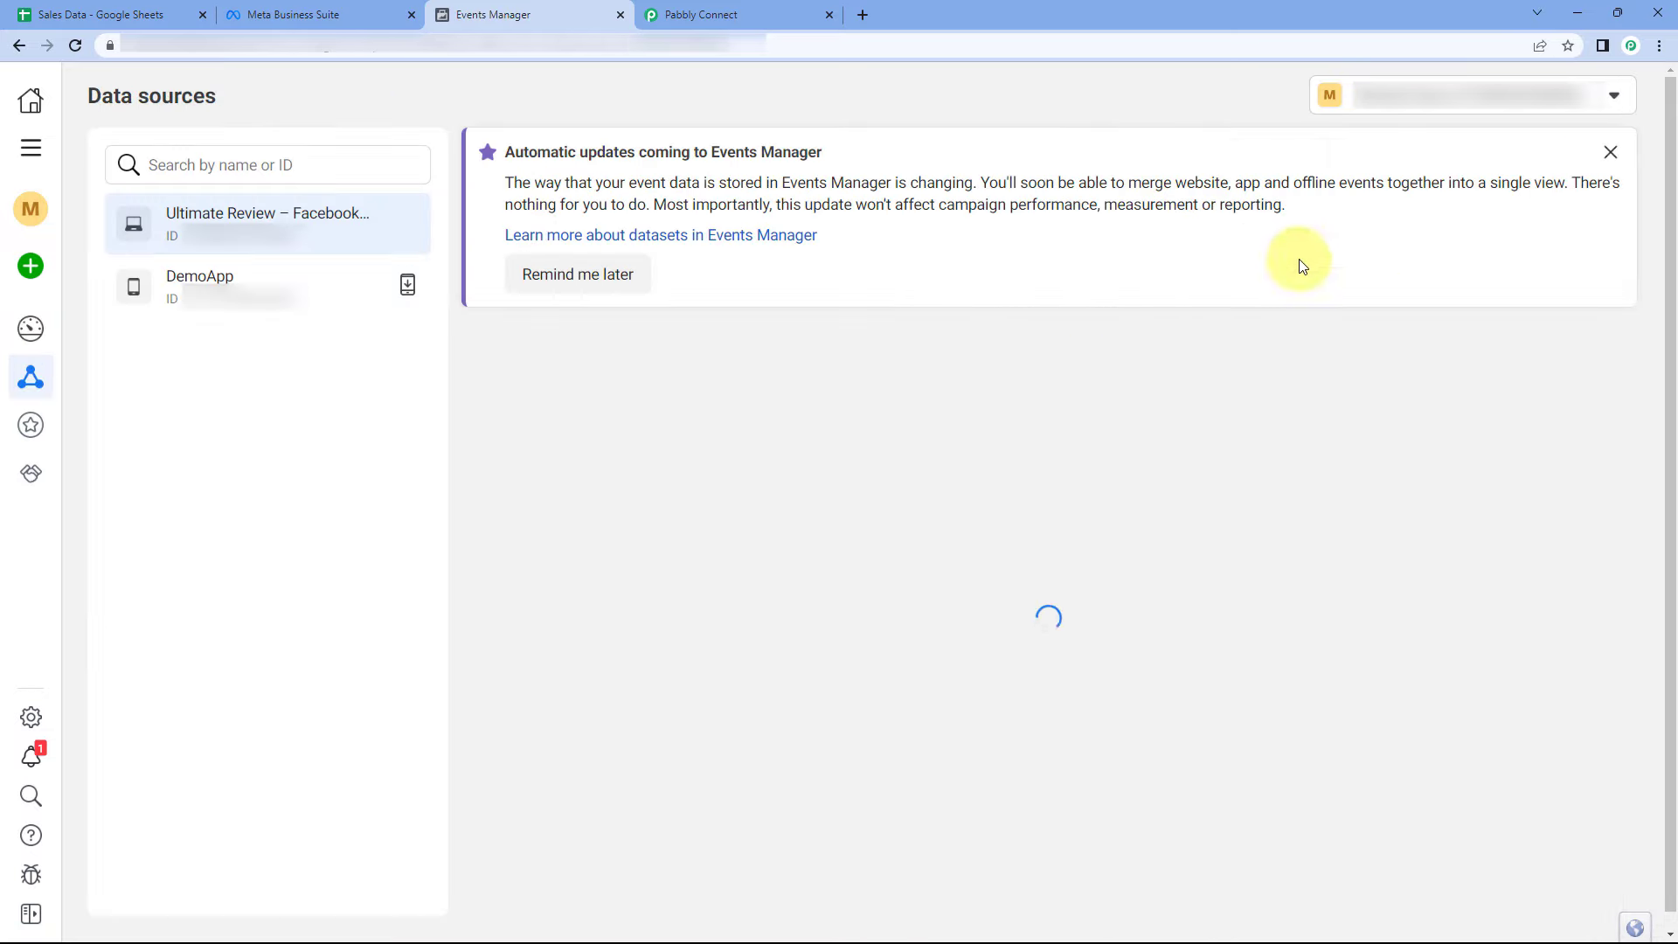
click(1611, 152)
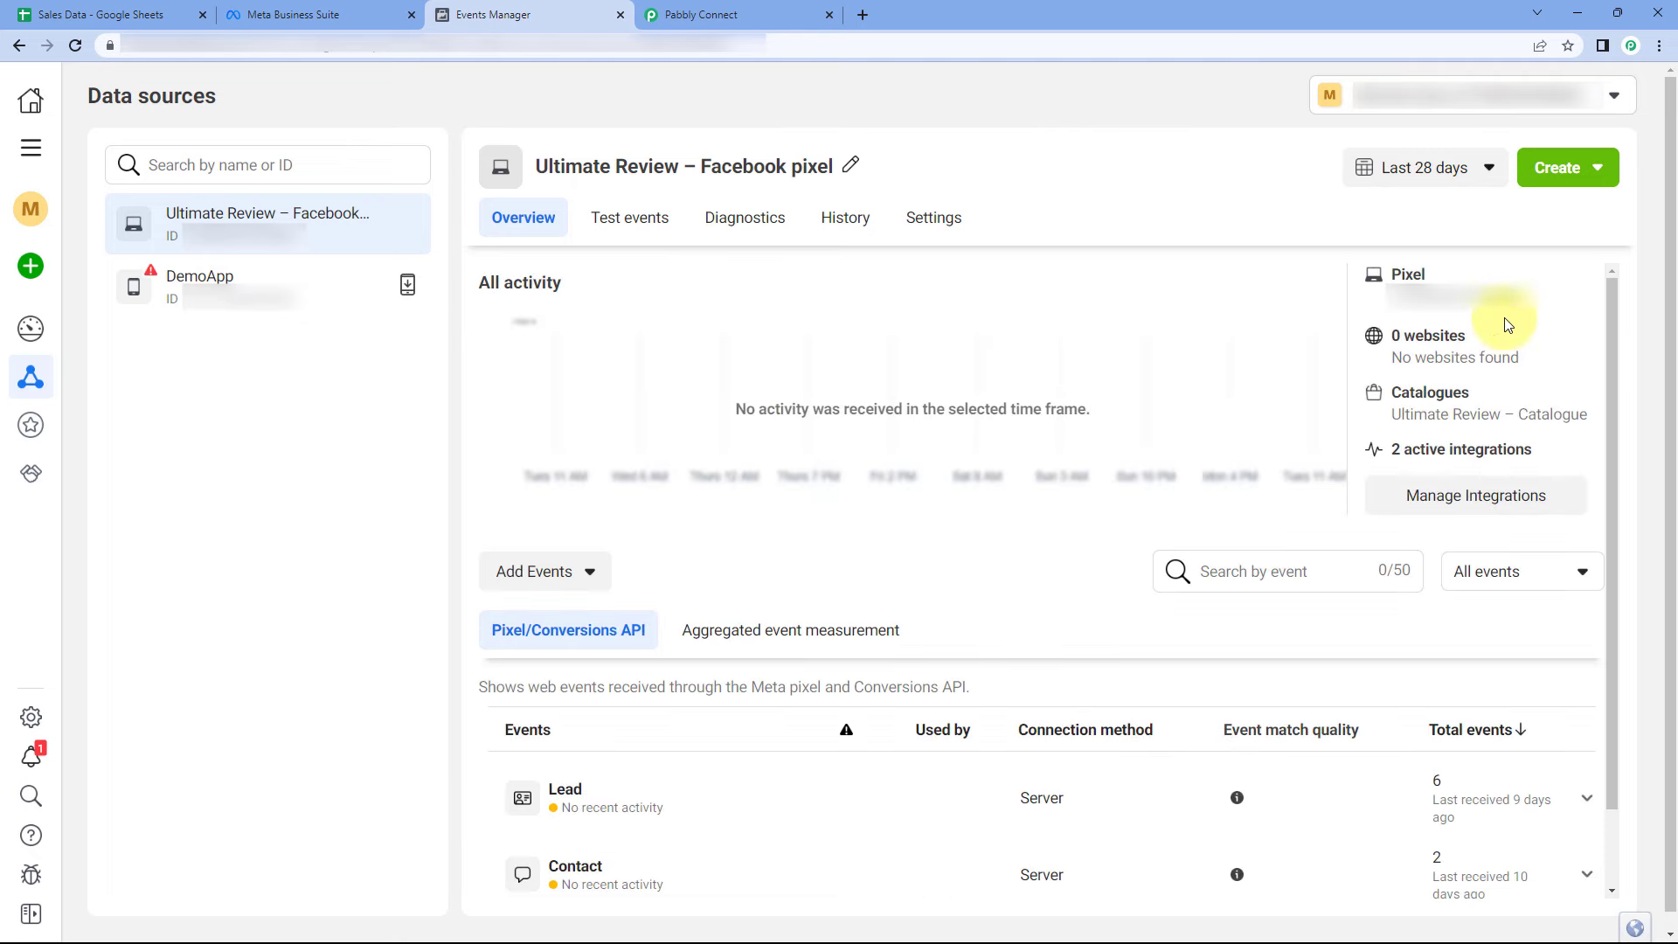
double_click(1408, 301)
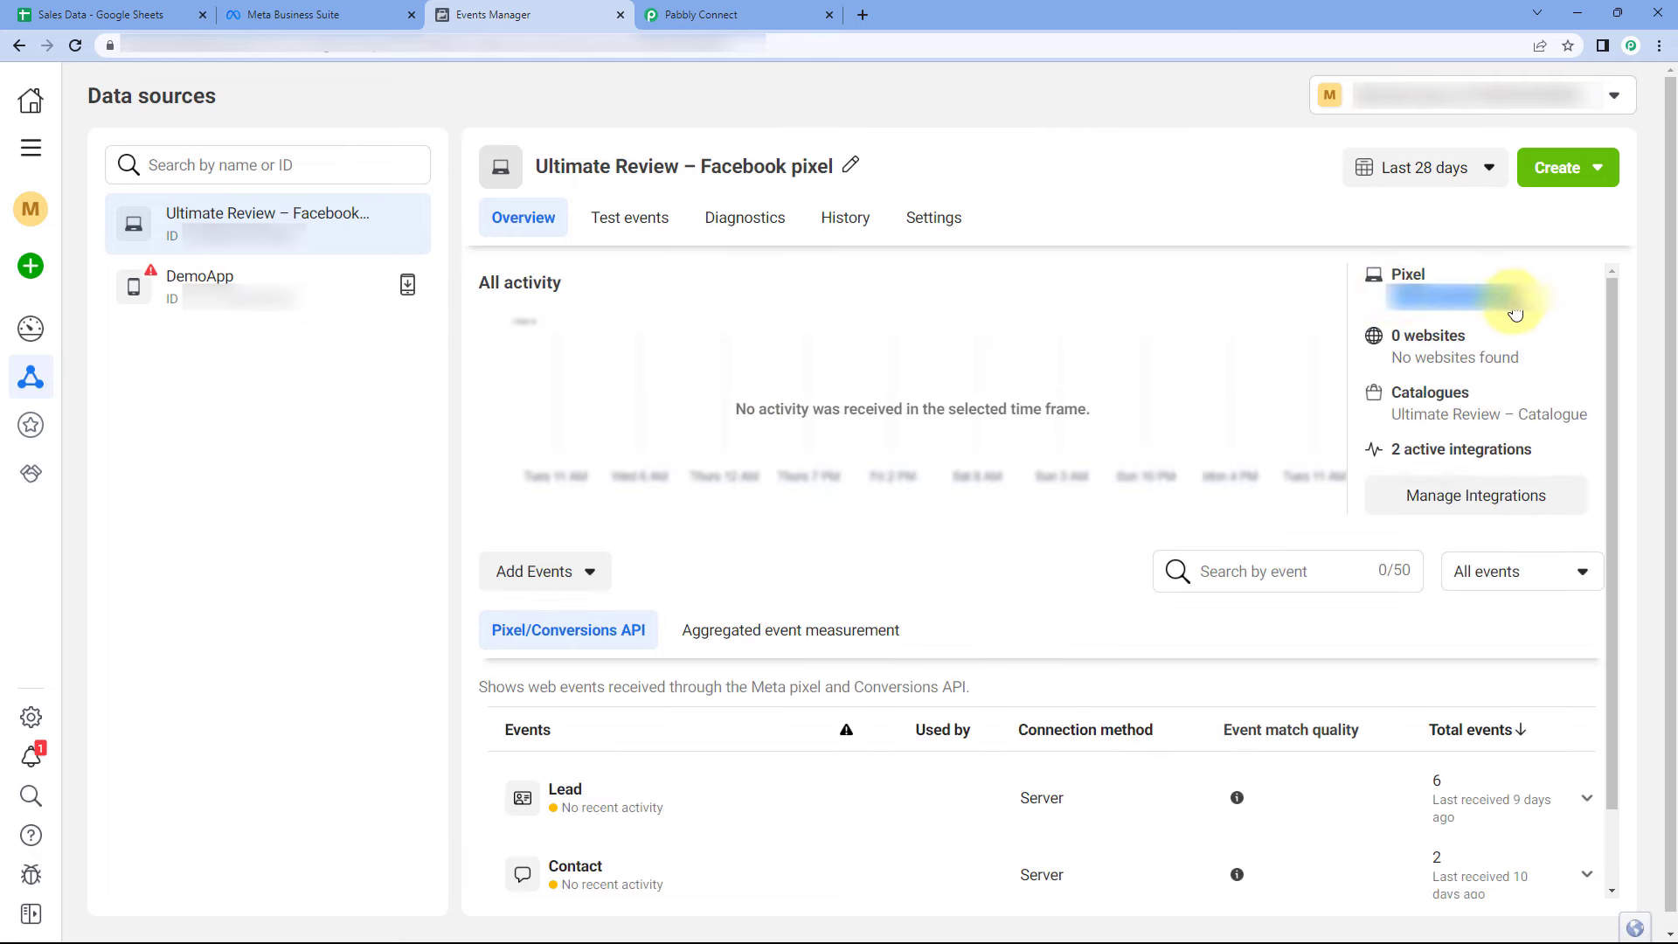
click(701, 15)
scroll(883, 524, down, 4)
click(882, 149)
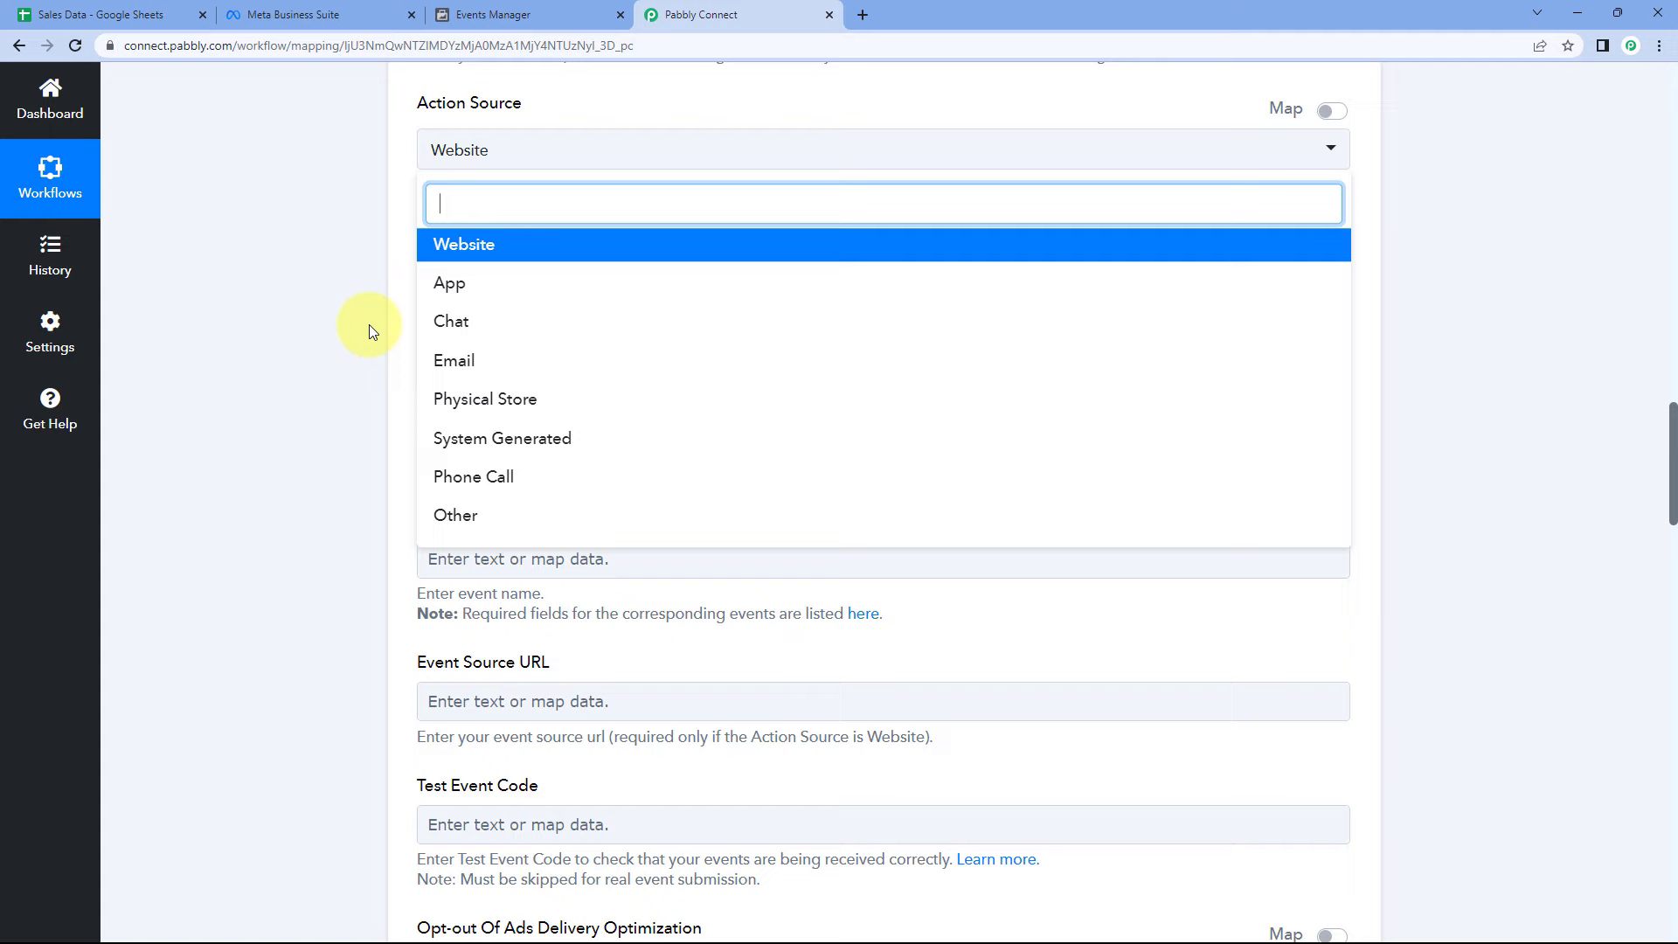
- Select App in the Send Purchase Event's Action Source dropdown
click(443, 285)
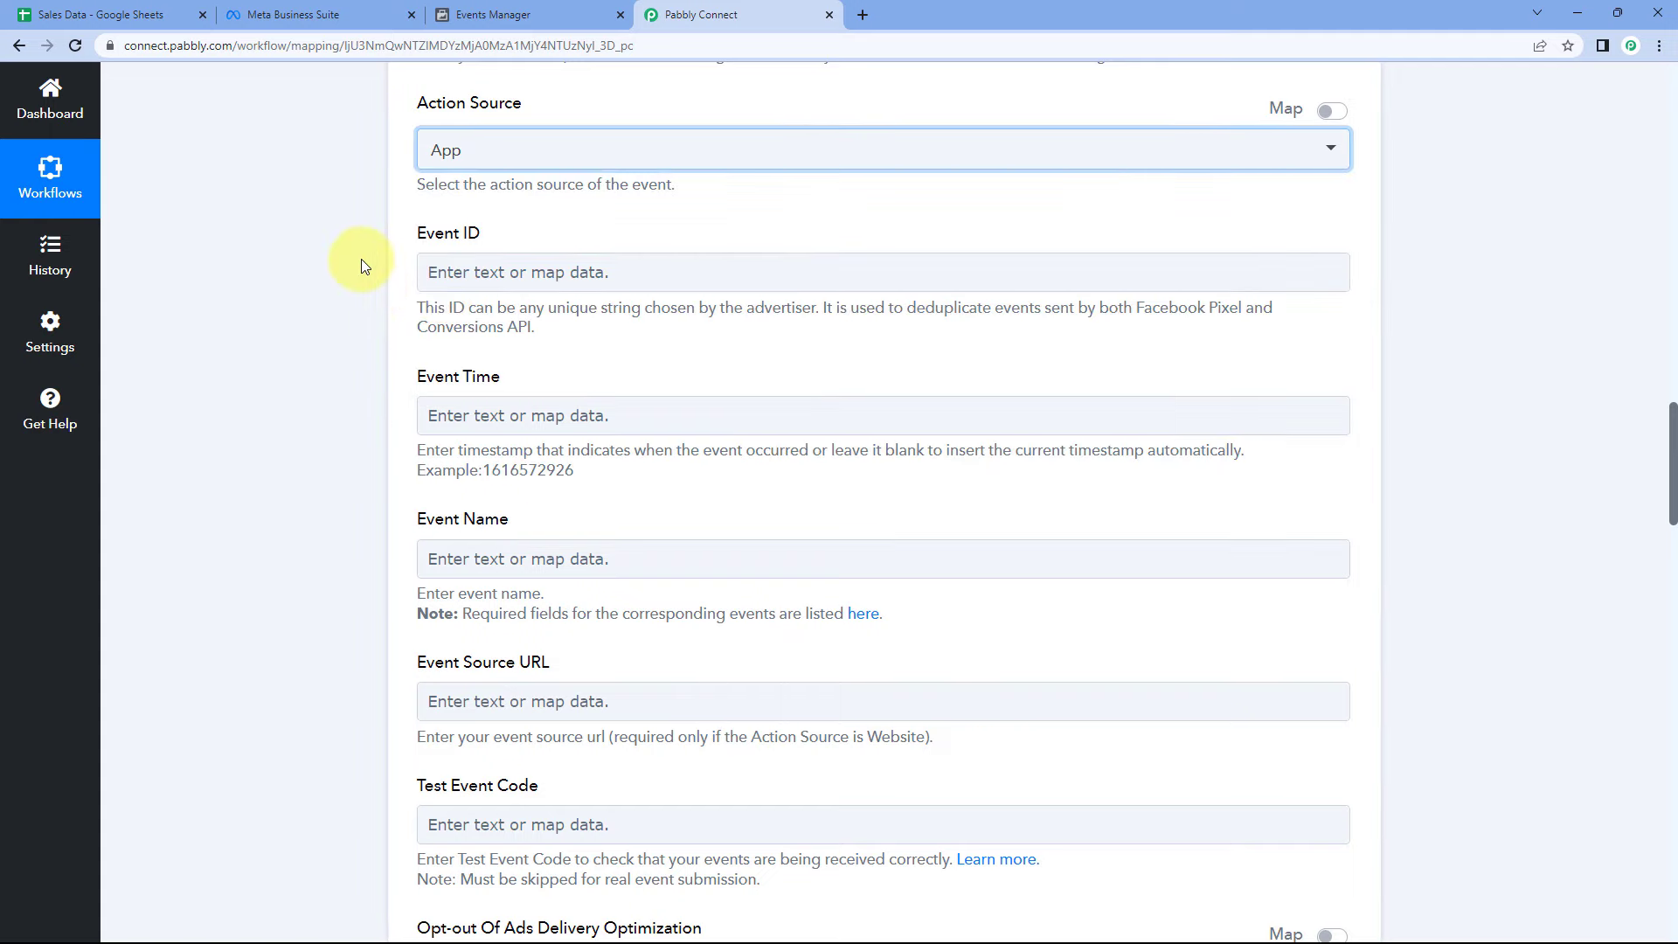
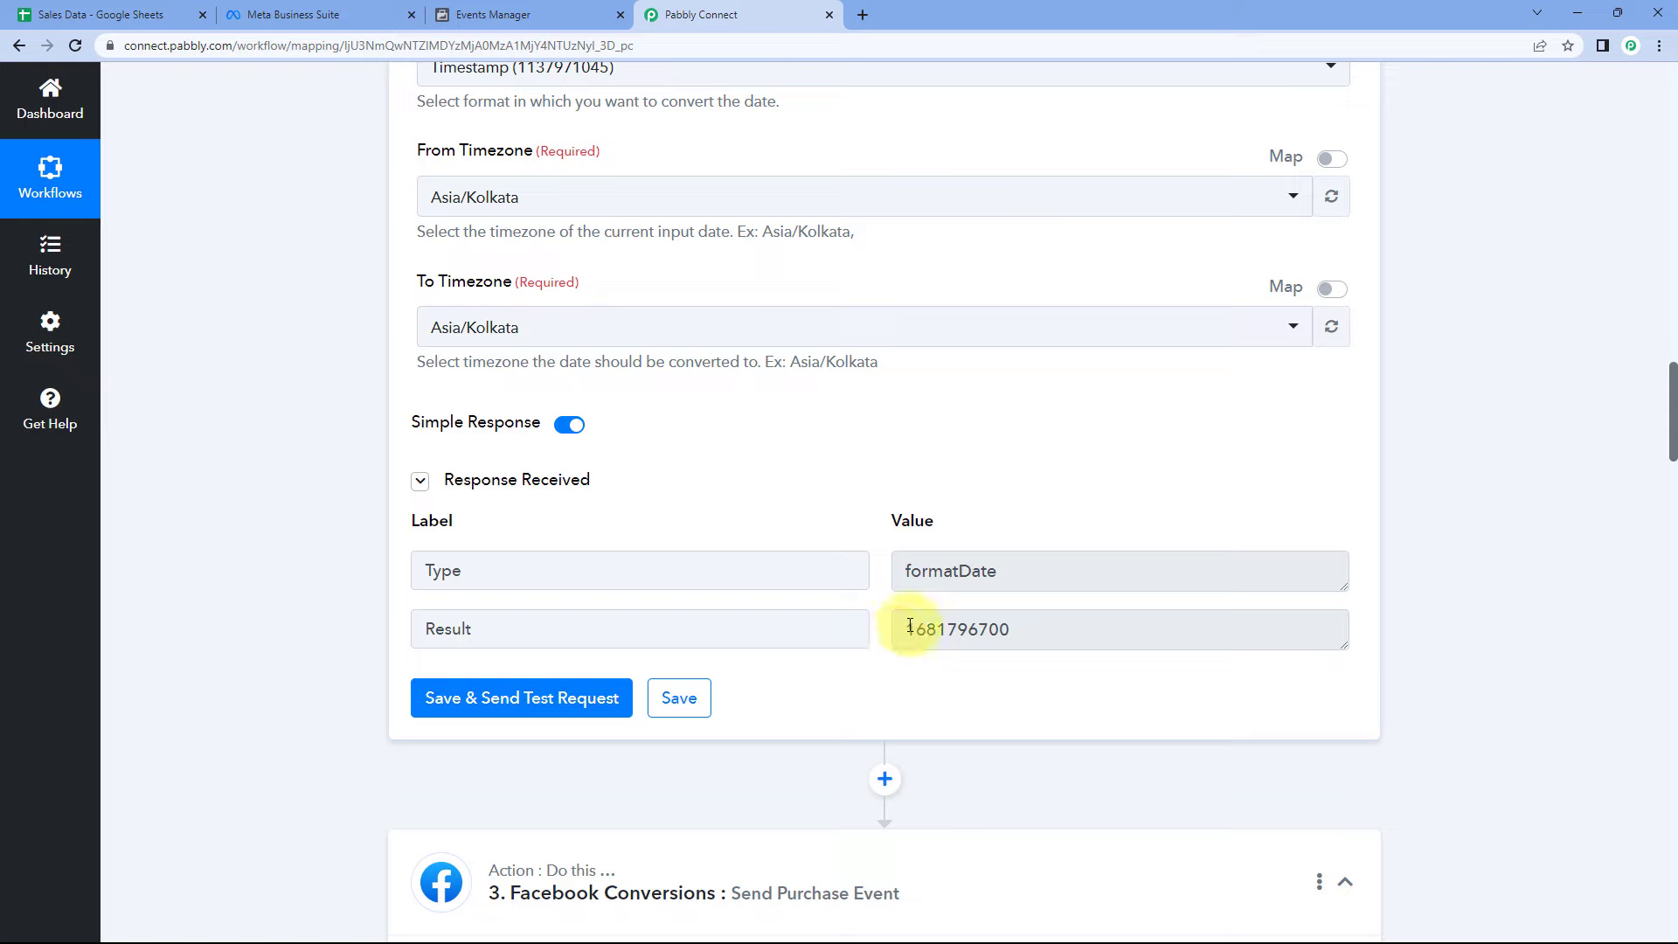
drag(909, 629, 1045, 626)
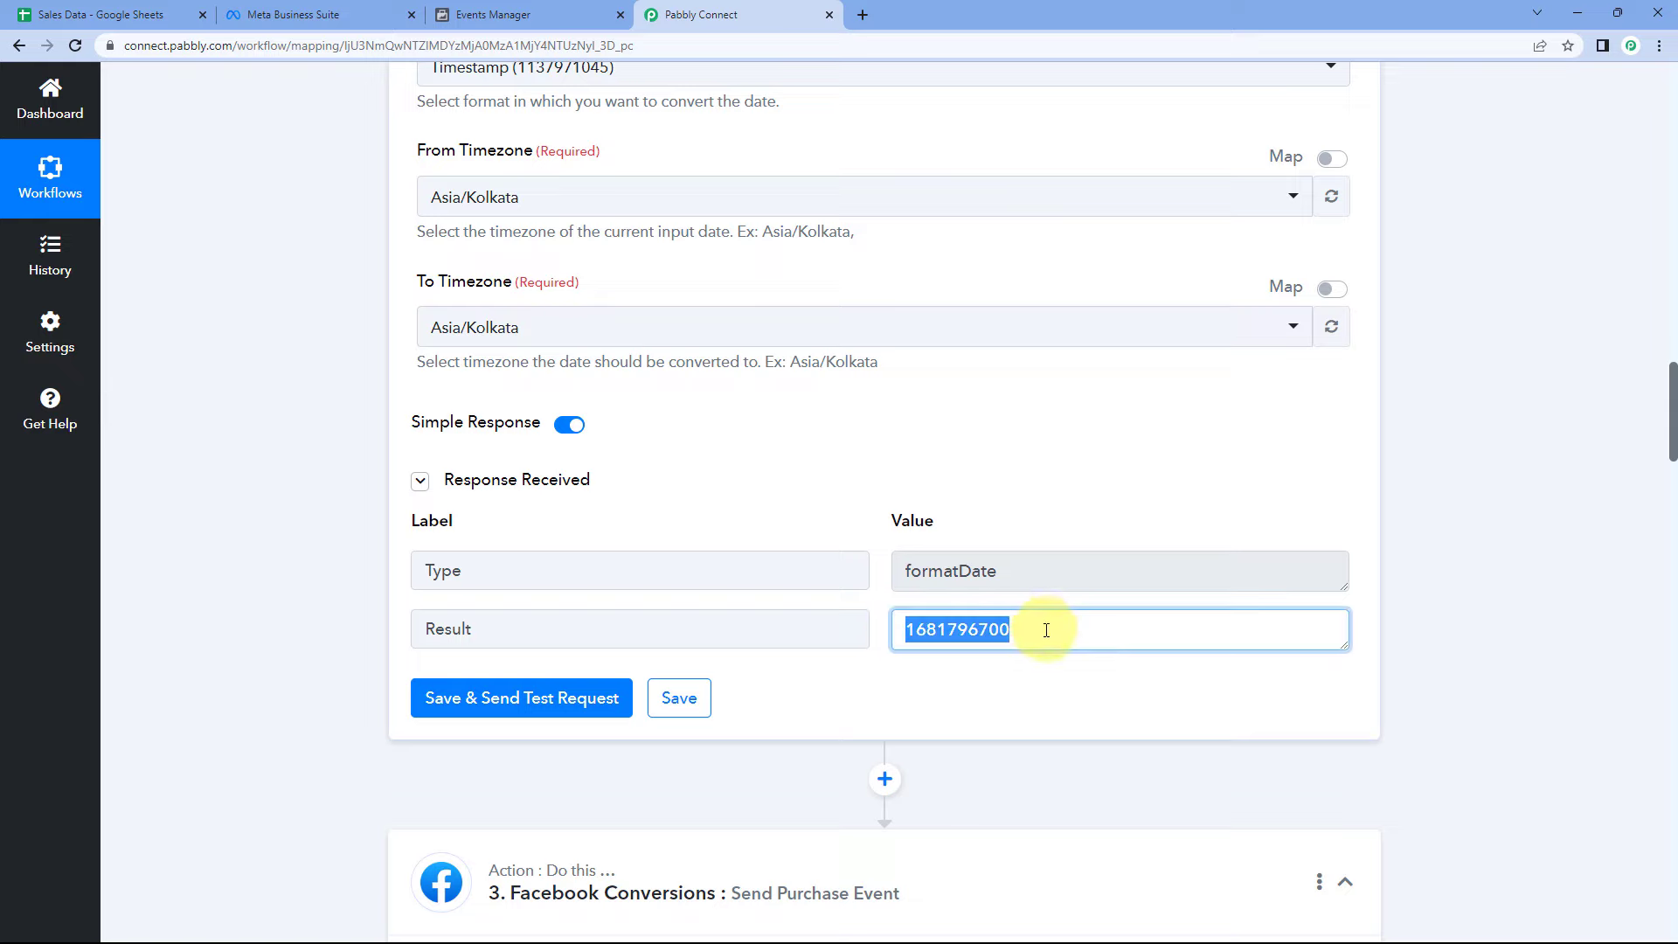
click(1045, 629)
double_click(971, 629)
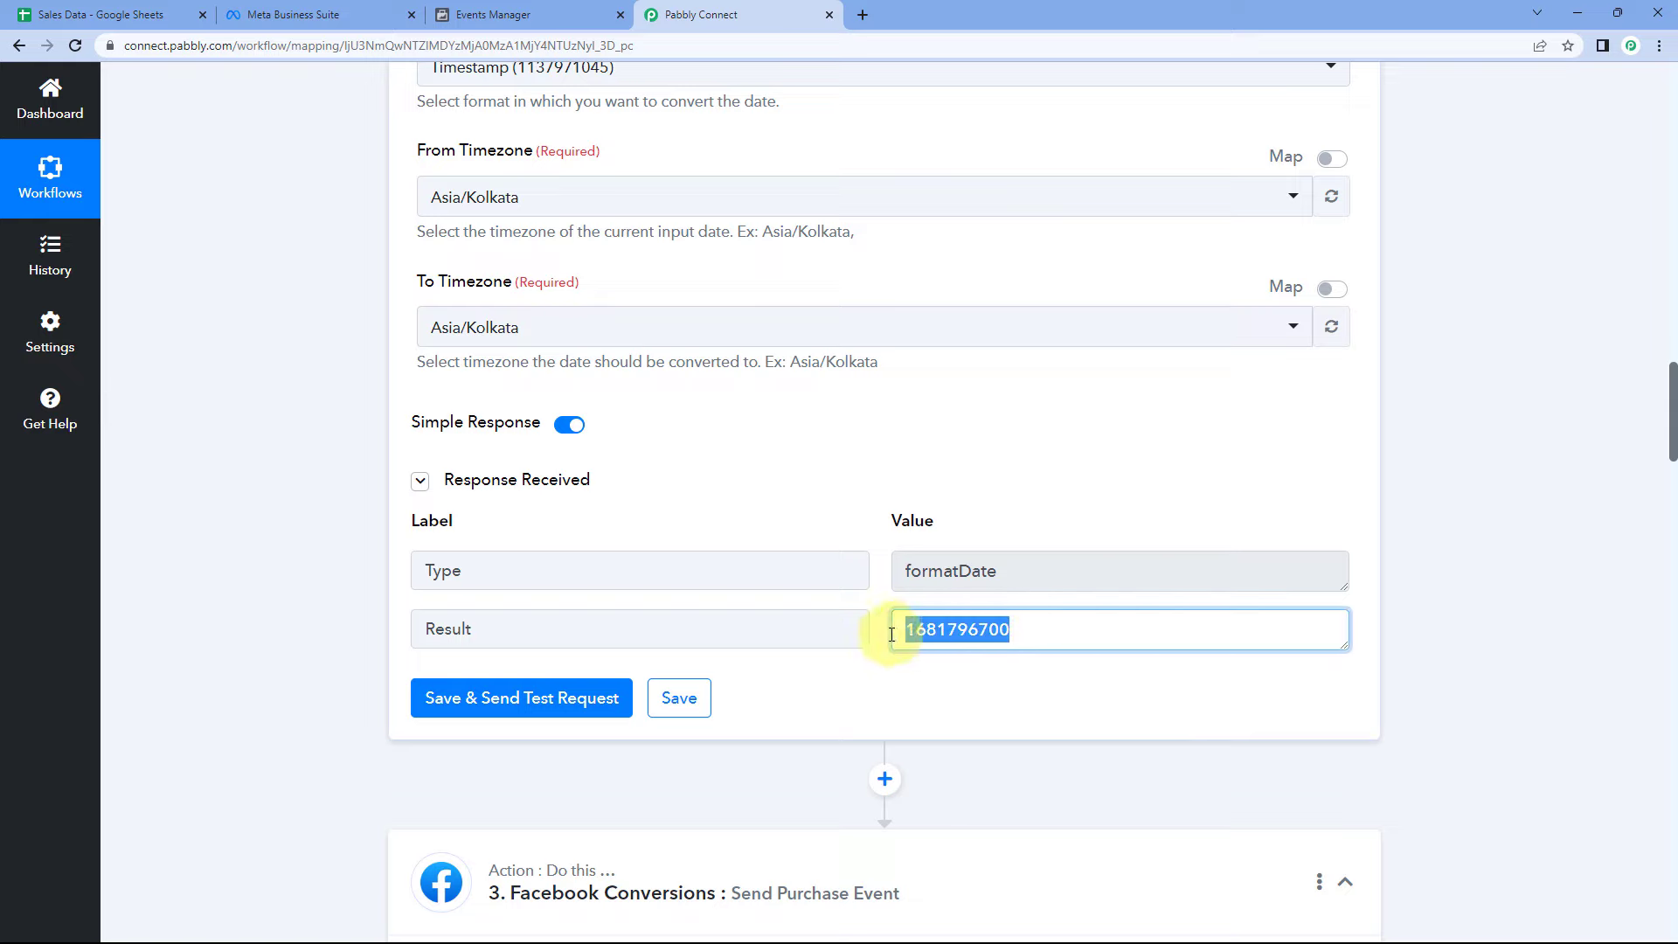
click(880, 550)
scroll(633, 261, up, 4)
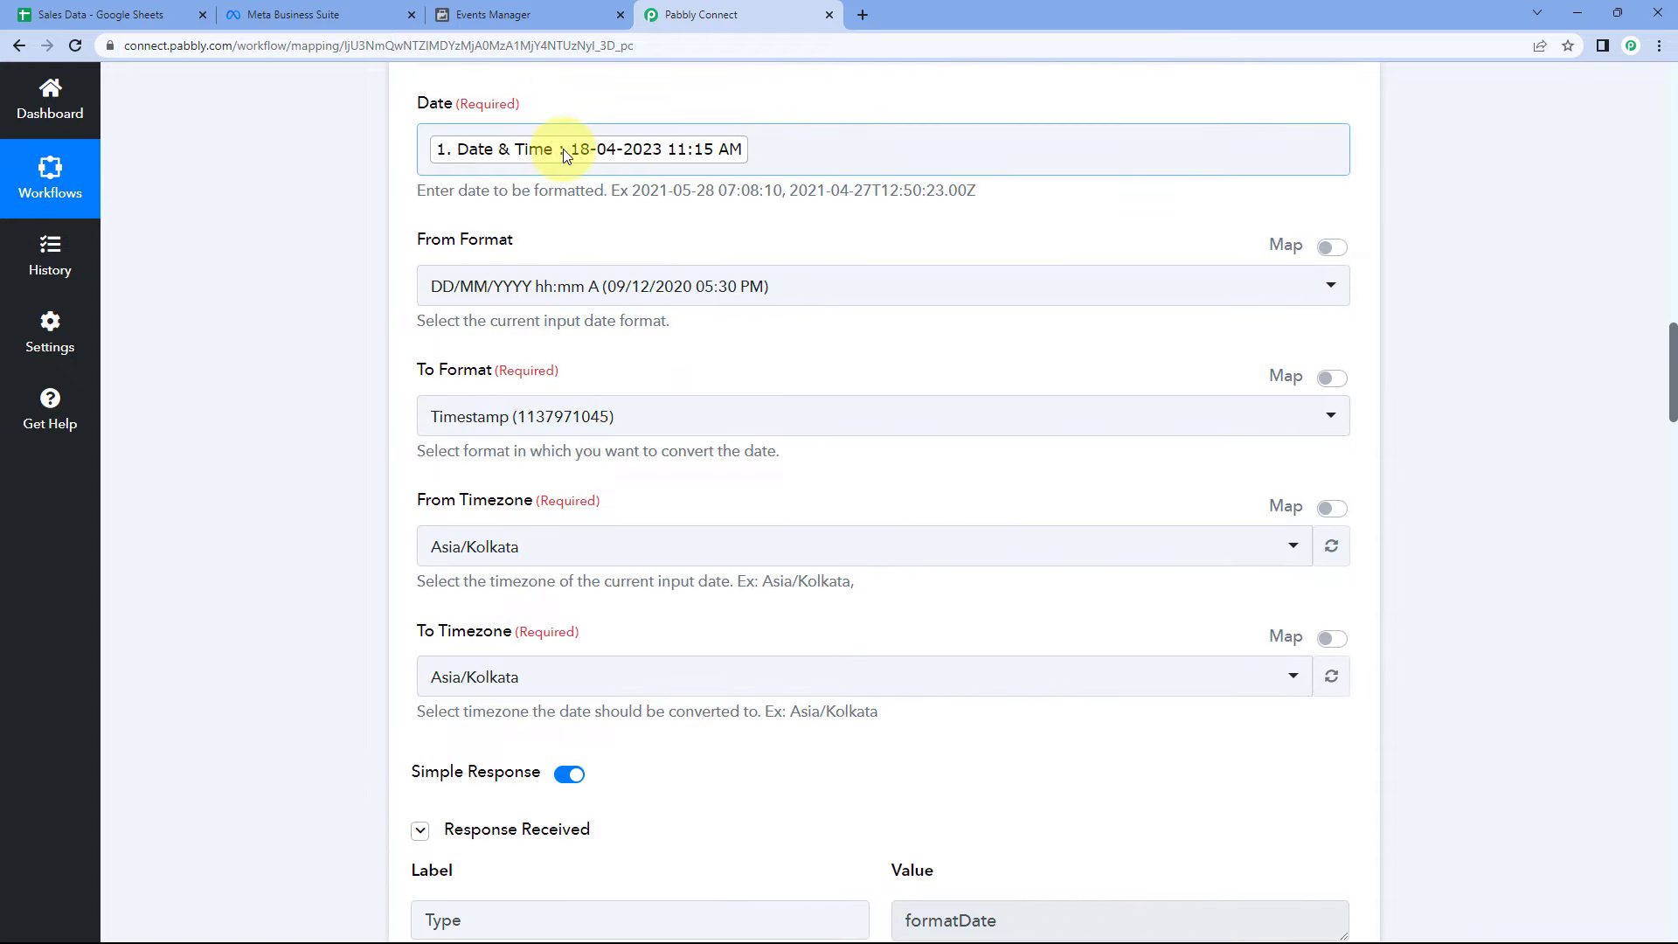
- Check the Sales Data sheet, then open the Event Time field's mappable data
click(91, 12)
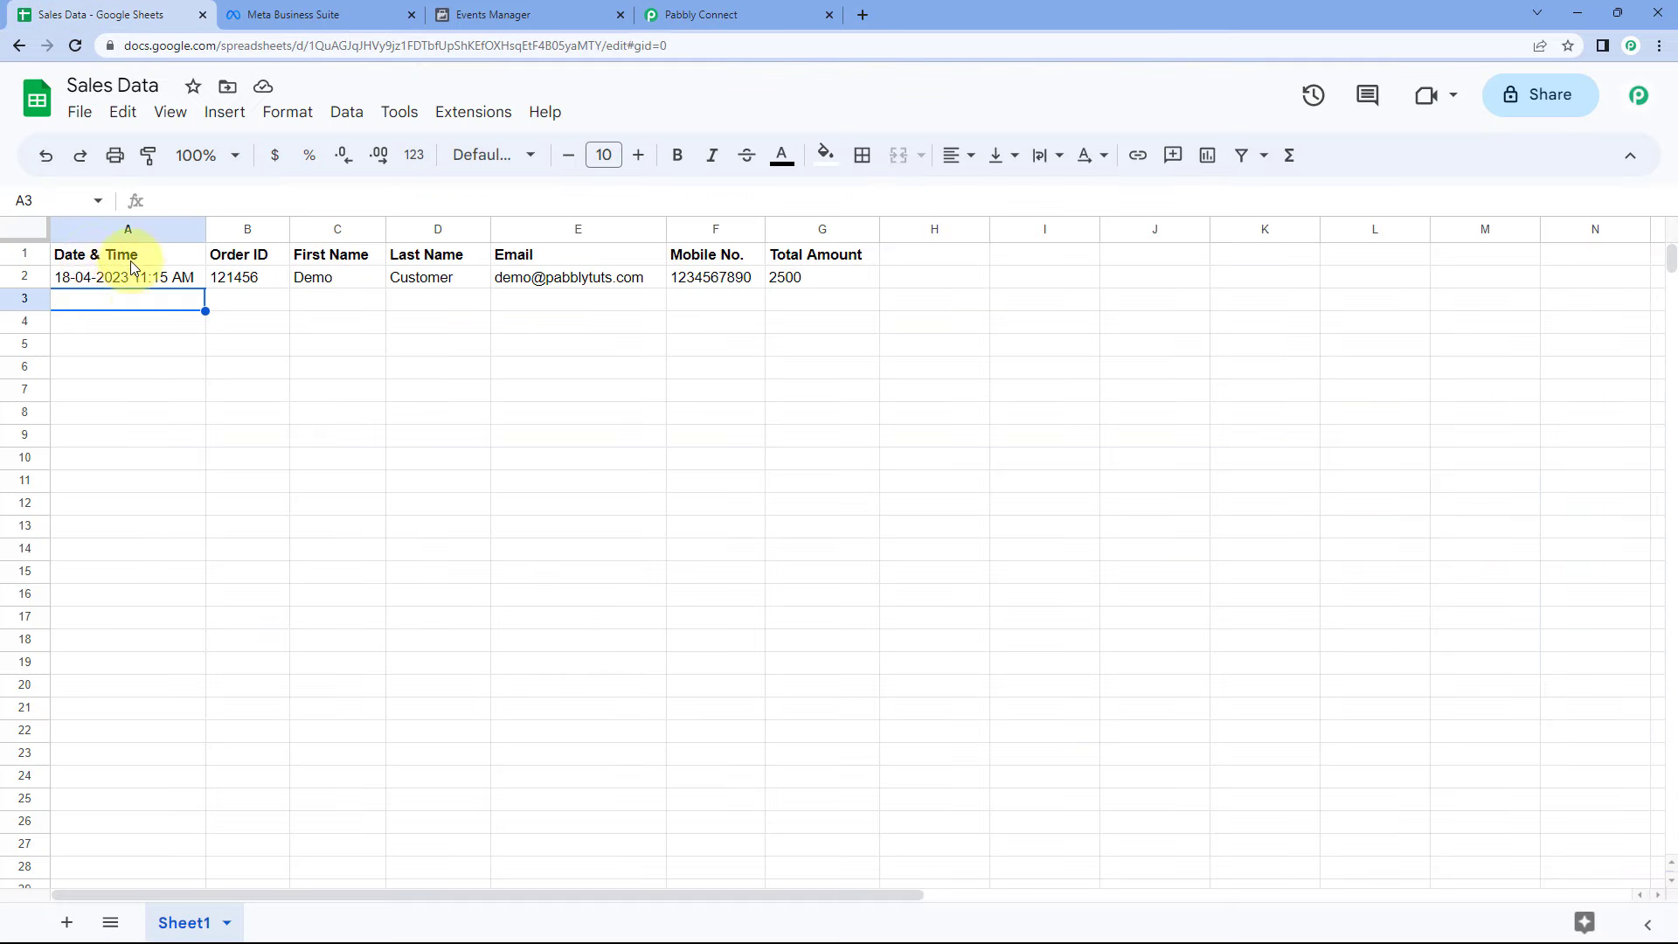
click(710, 13)
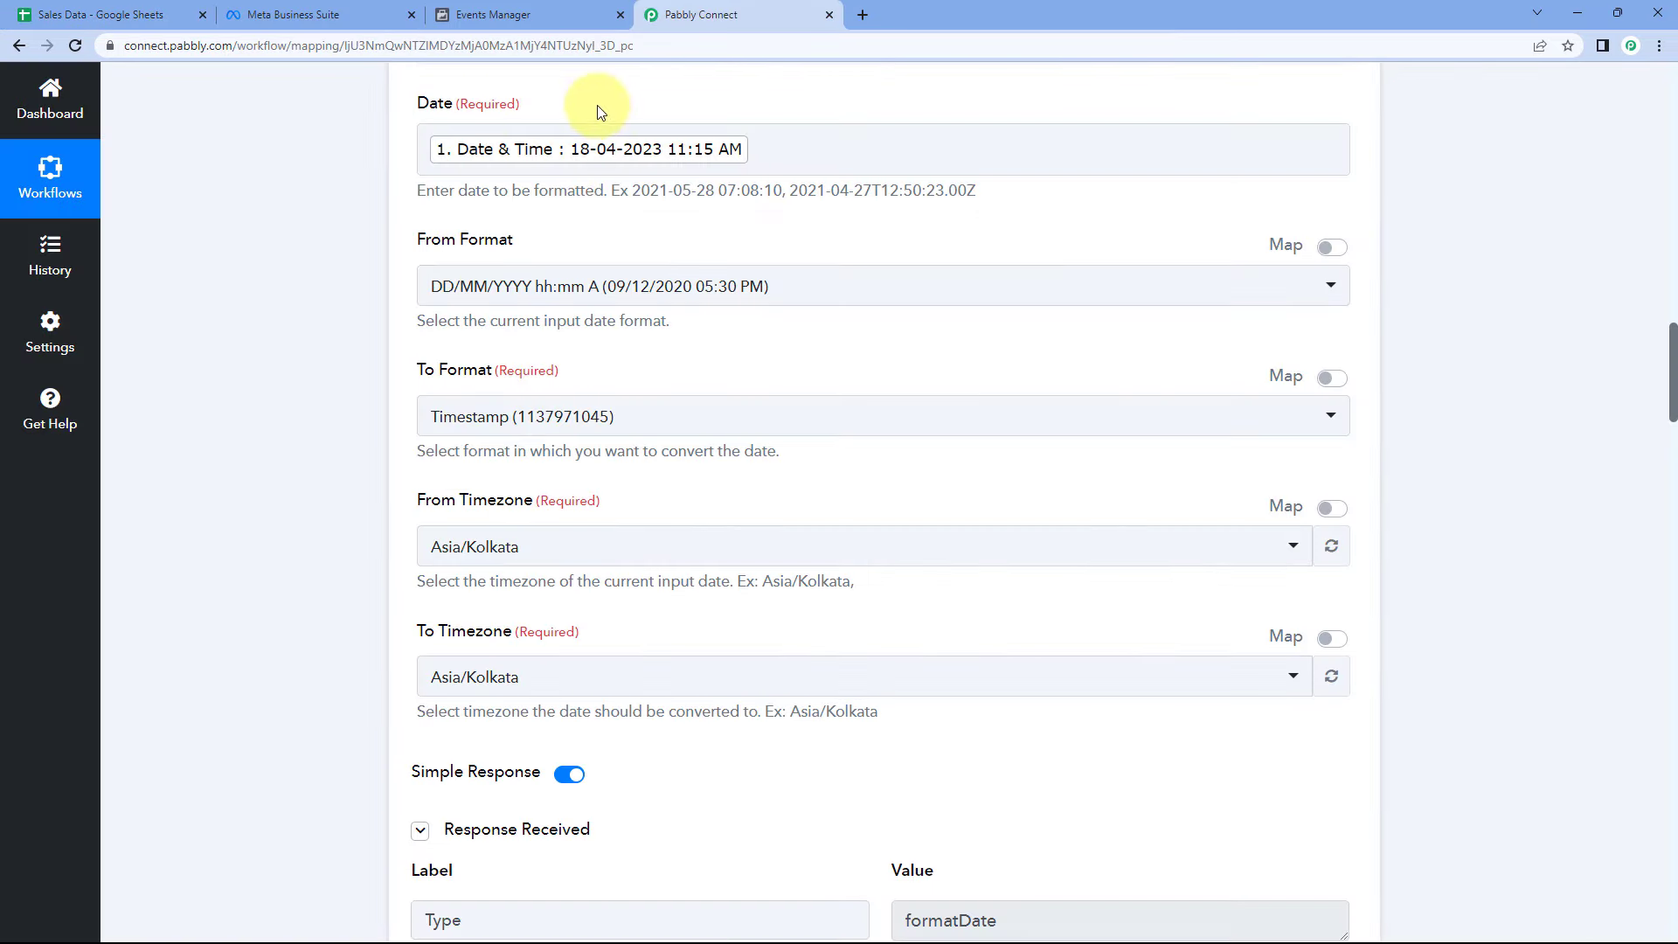
scroll(611, 437, down, 20)
click(626, 297)
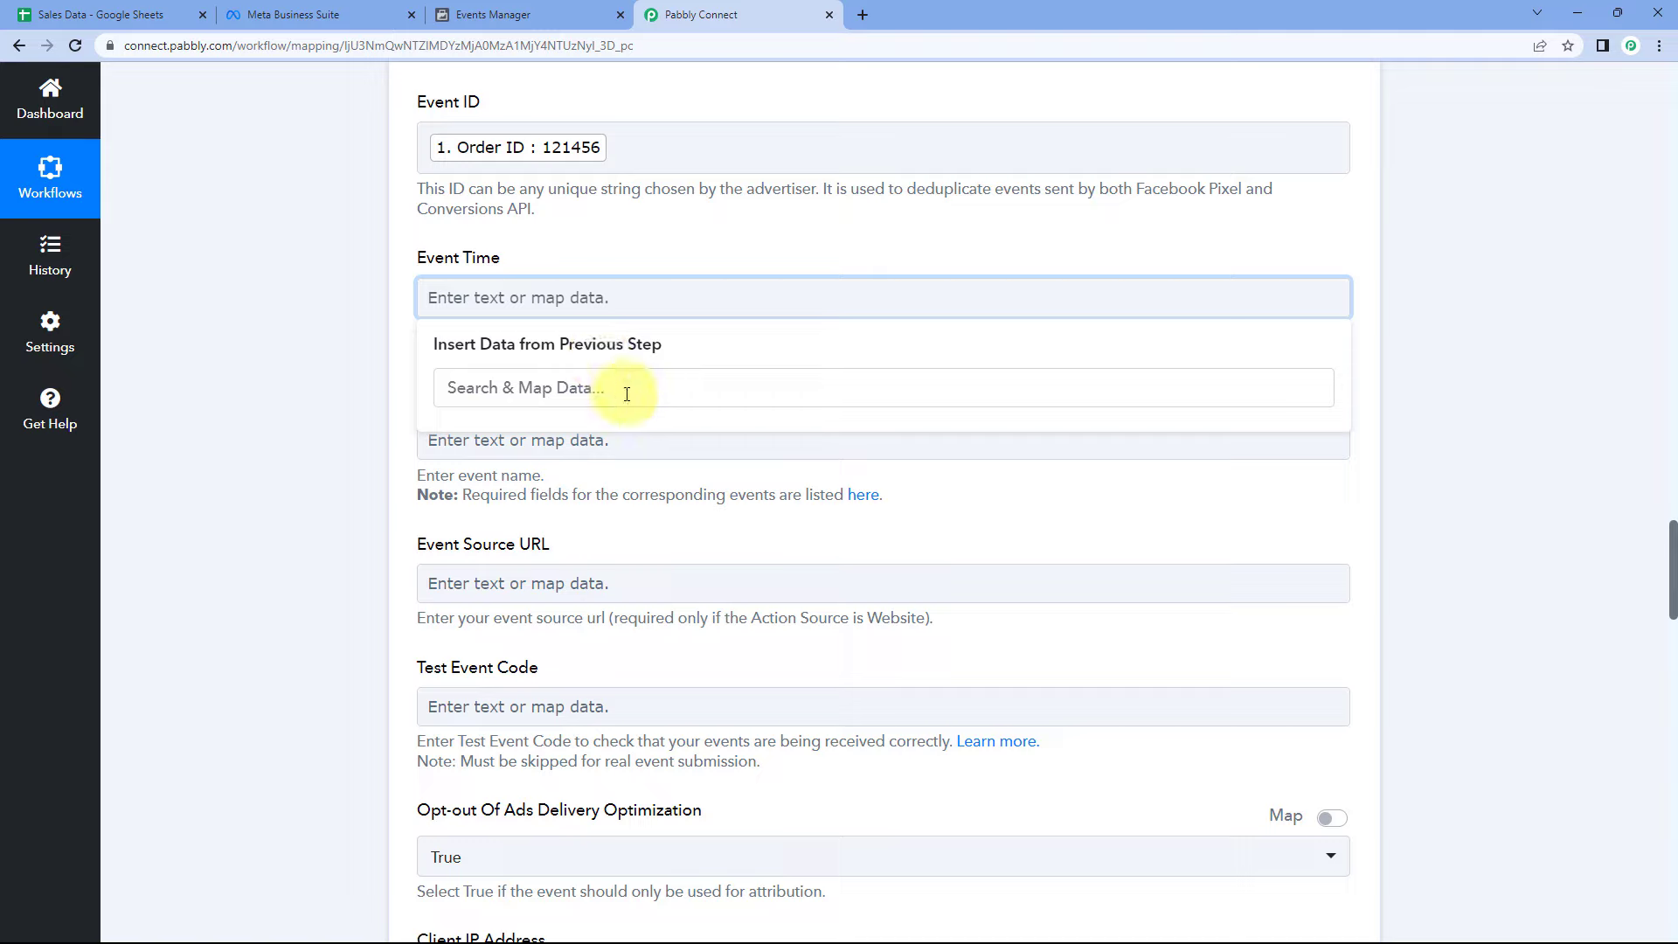
- Reload the Facebook Conversions connection on the purchase event step
click(385, 393)
scroll(385, 393, up, 6)
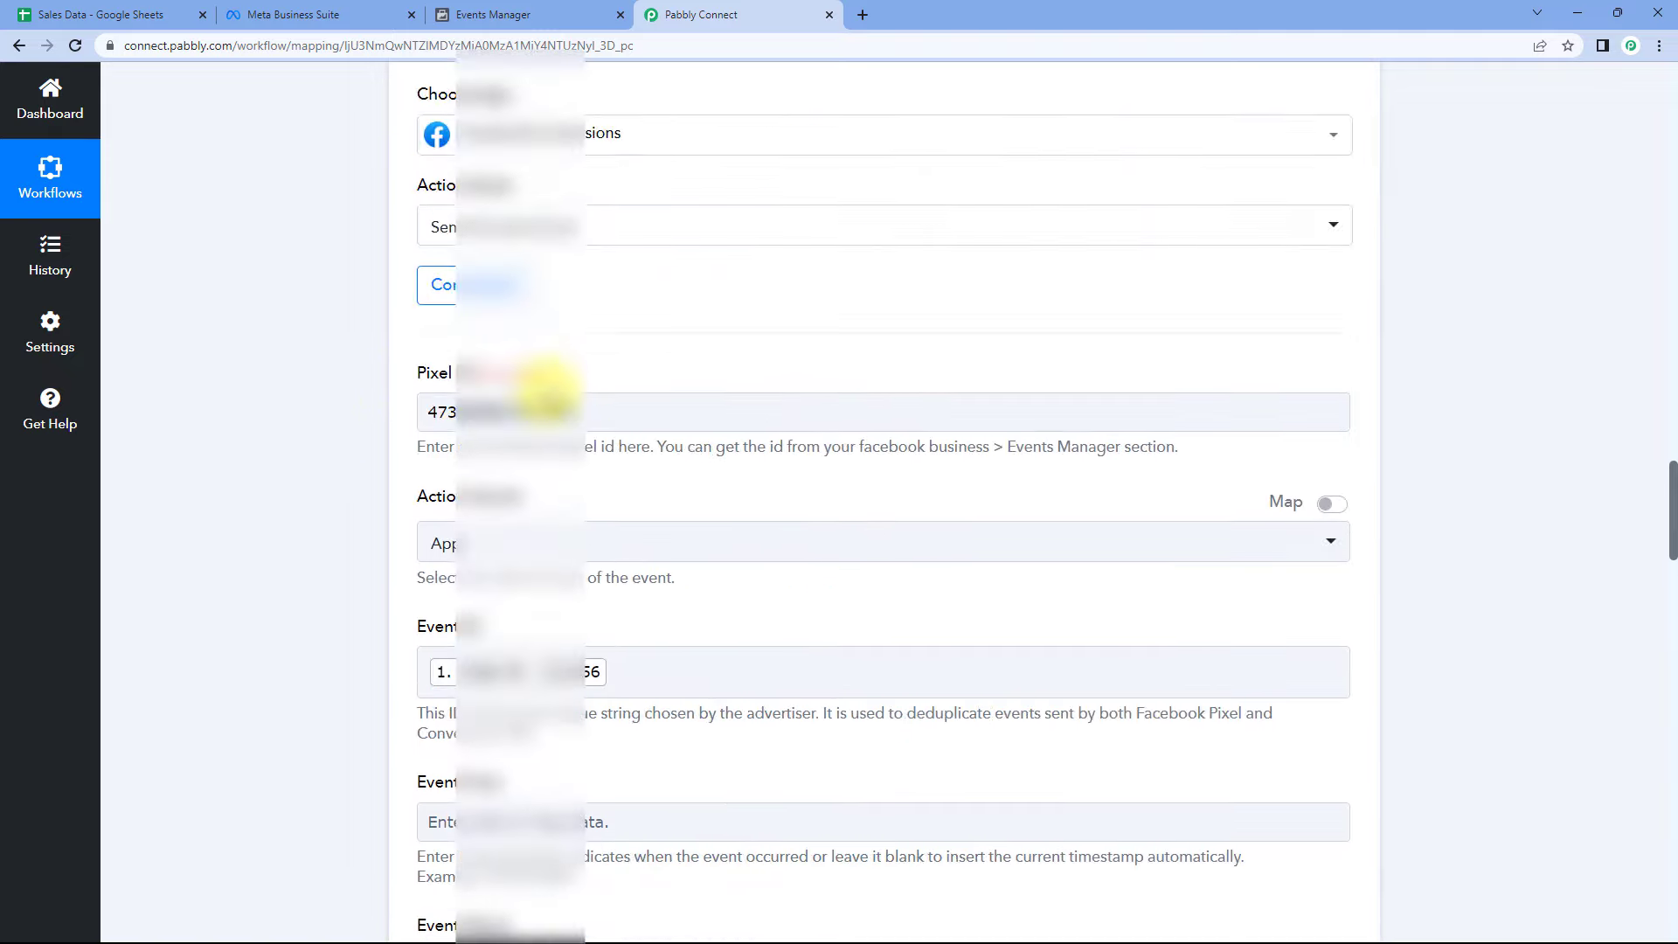
scroll(612, 437, up, 2)
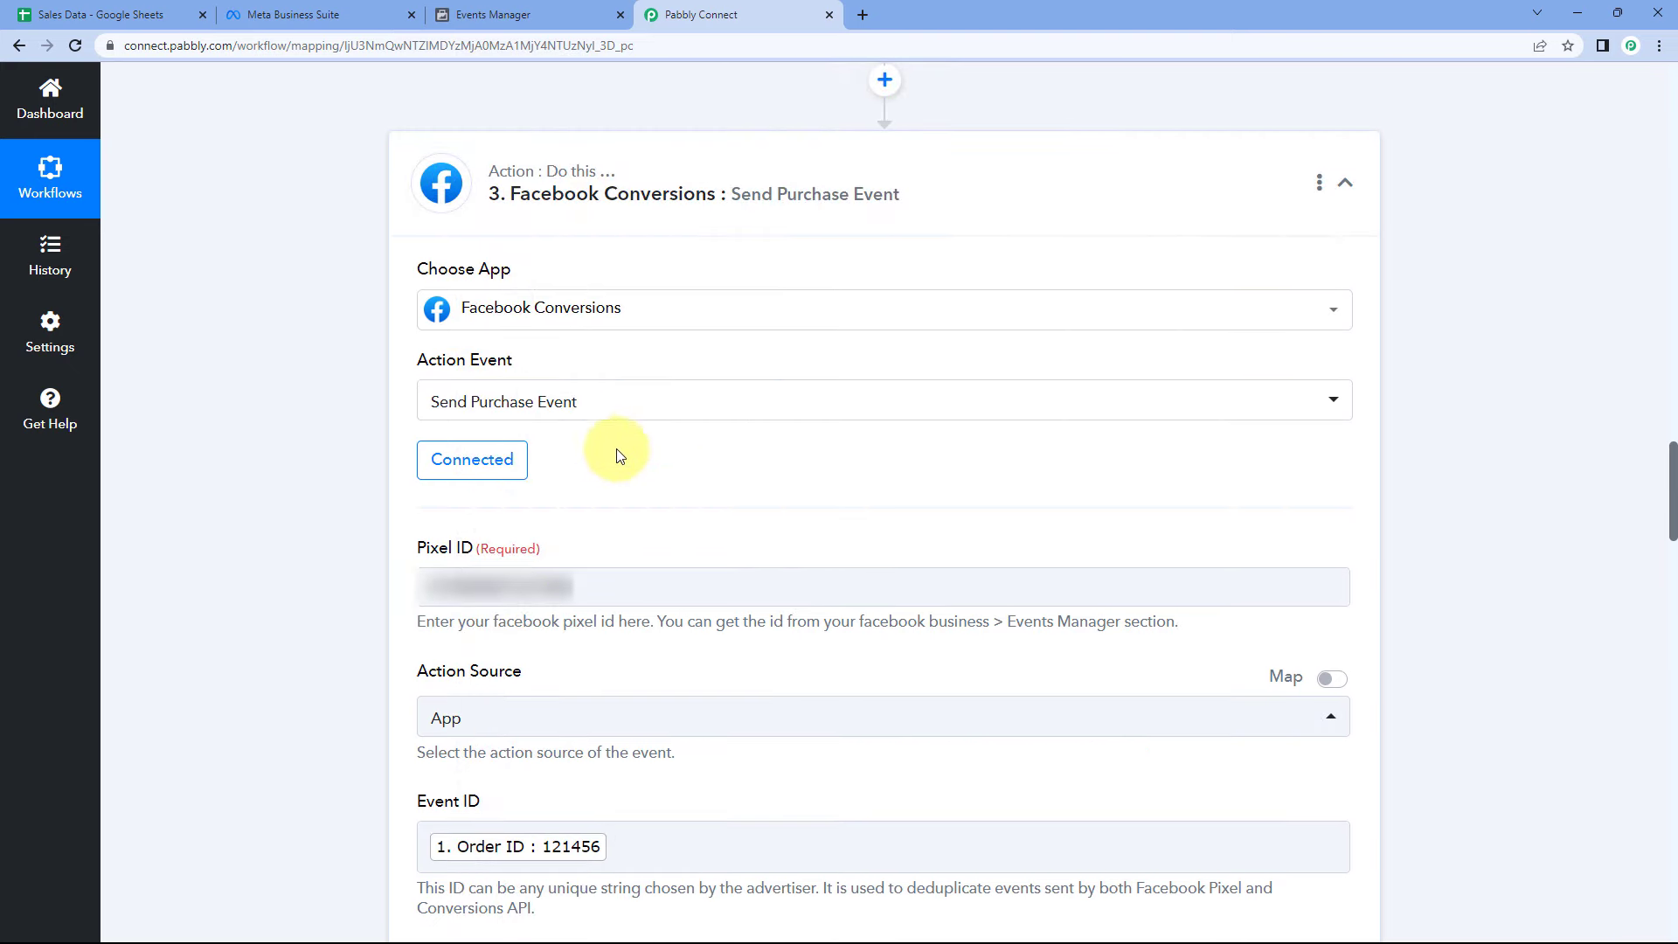
click(482, 469)
scroll(482, 469, down, 8)
click(490, 299)
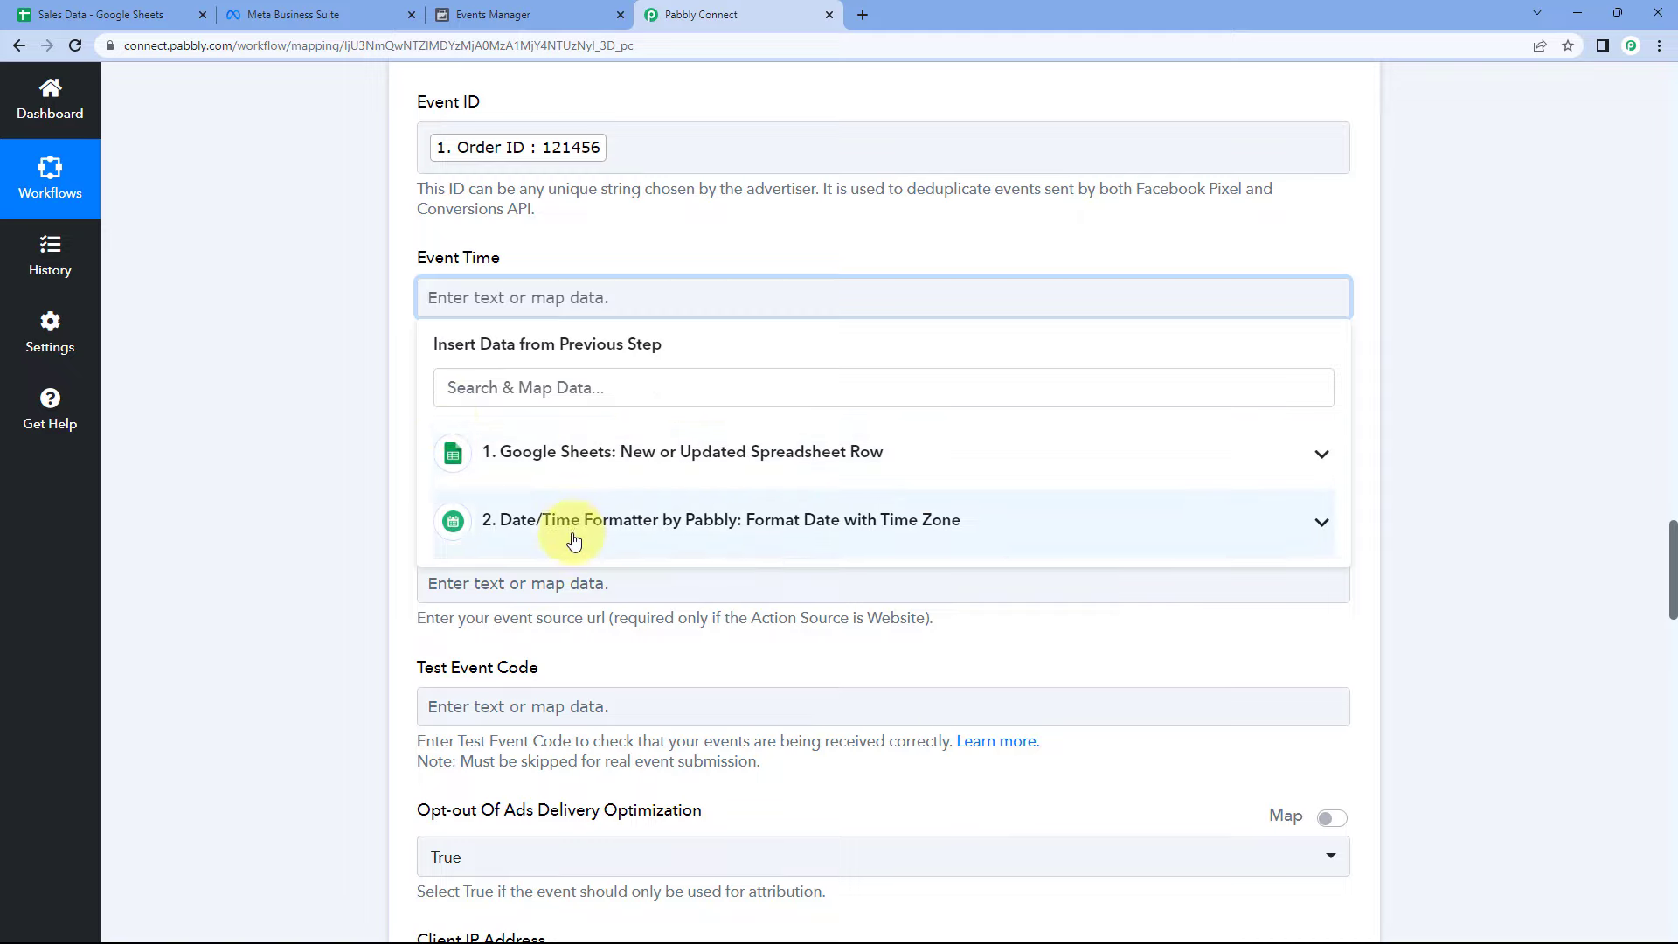
click(820, 531)
click(577, 588)
click(380, 450)
scroll(379, 449, down, 2)
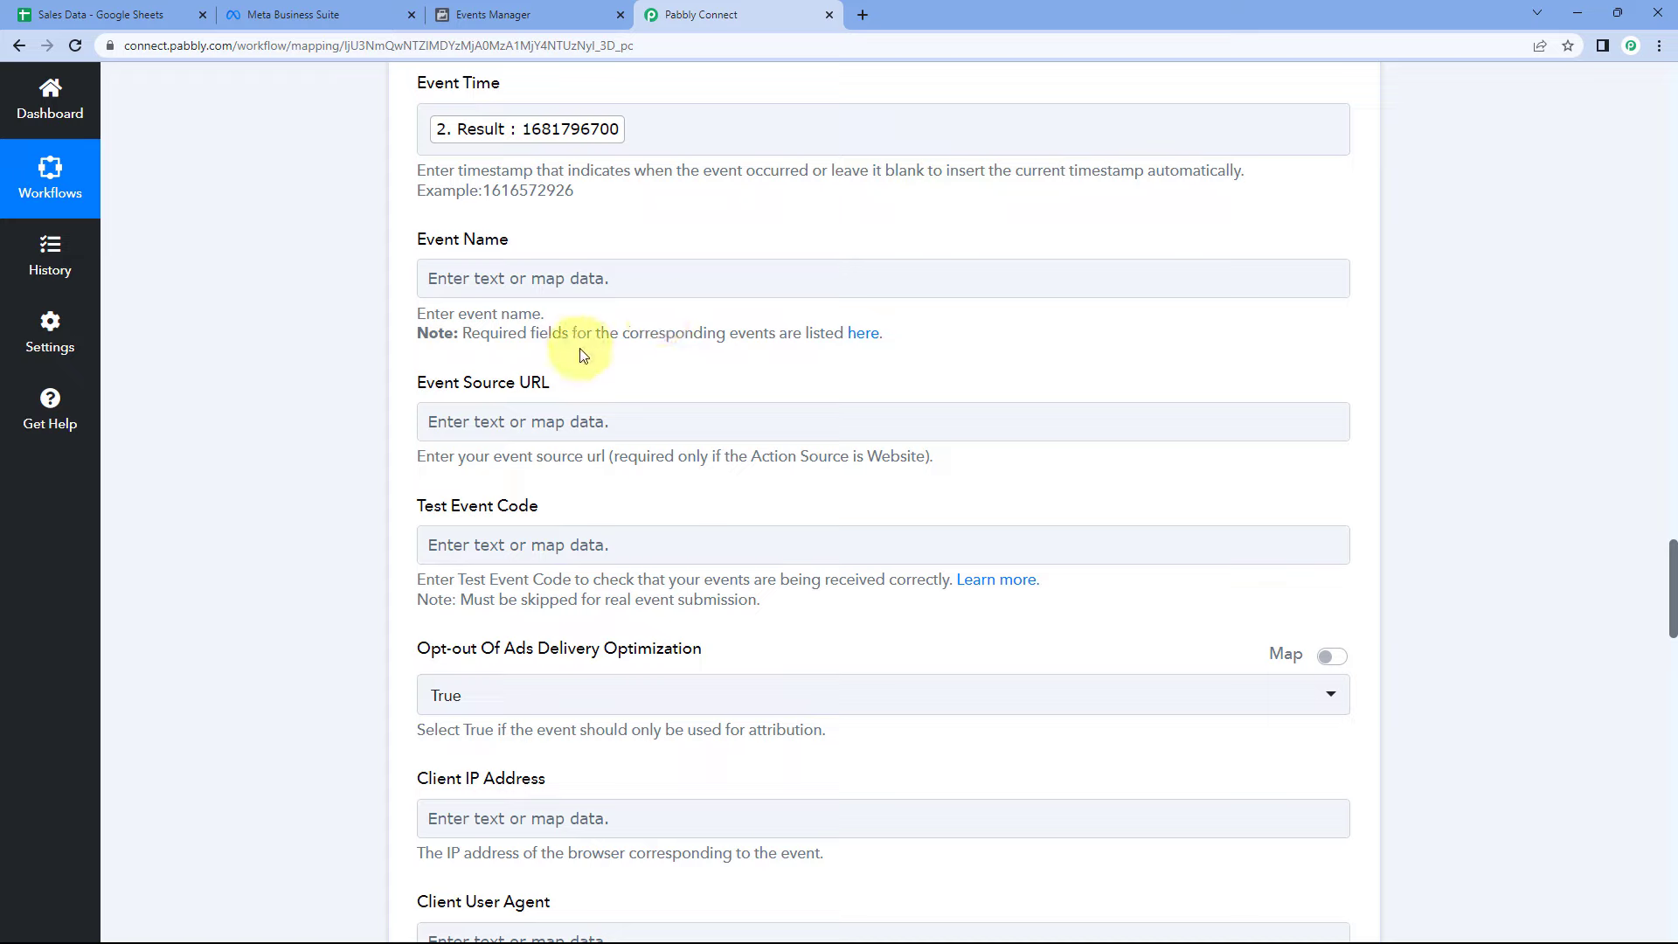
- Find Purchase in Meta's Standard Events table and copy it
click(868, 343)
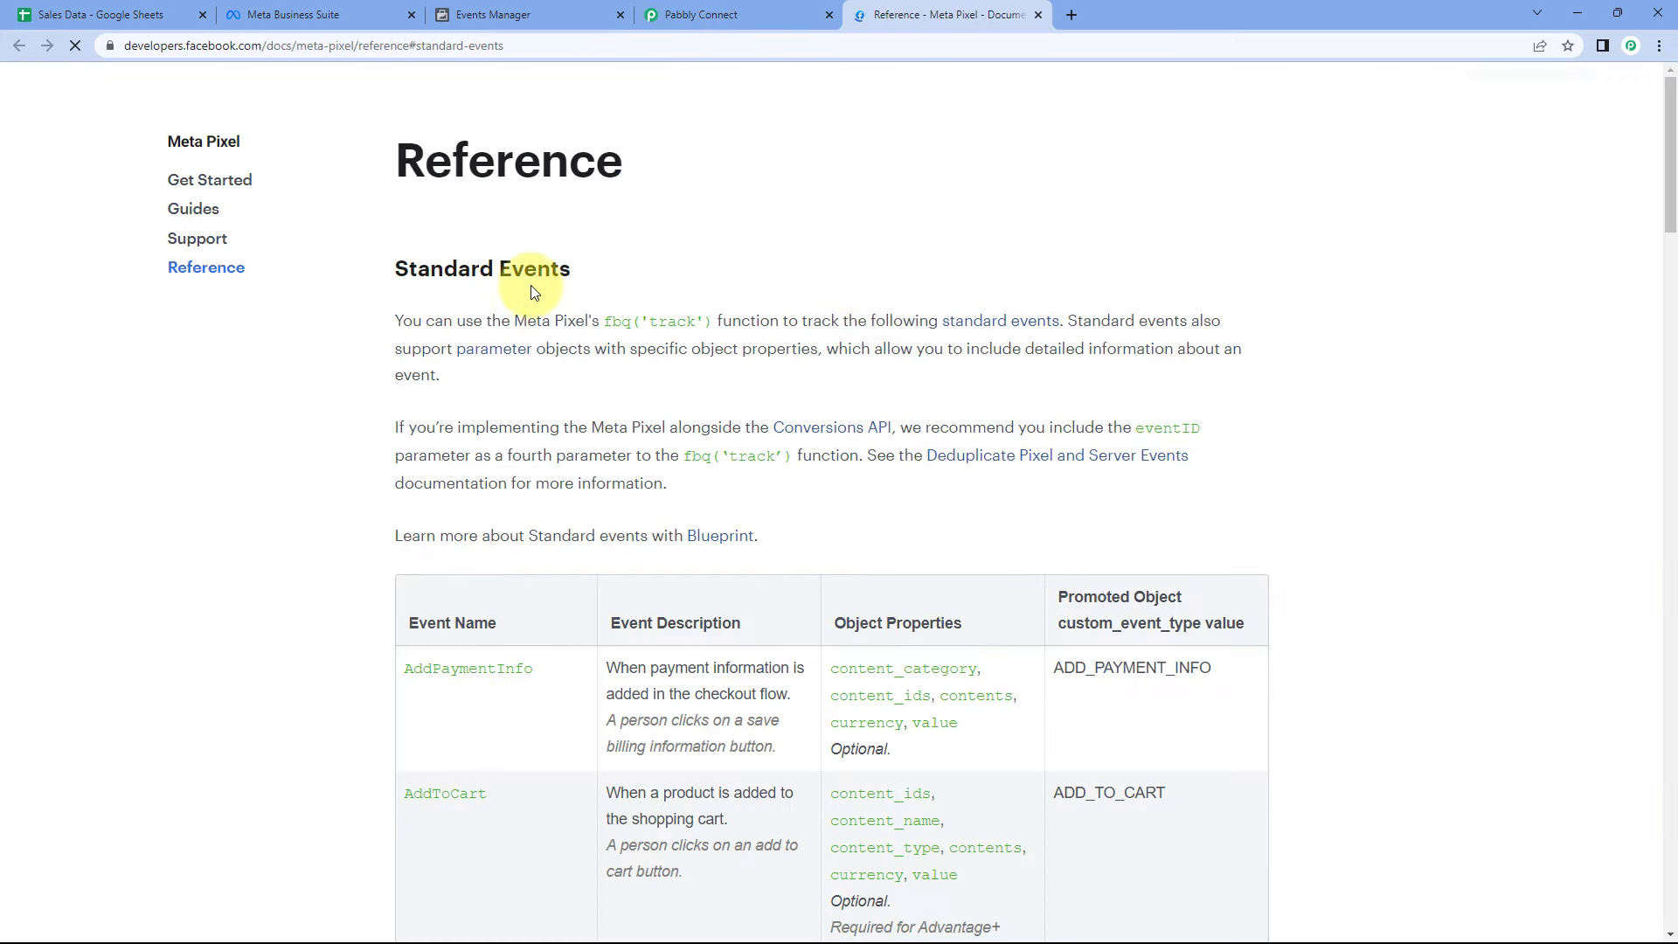
scroll(822, 365, down, 3)
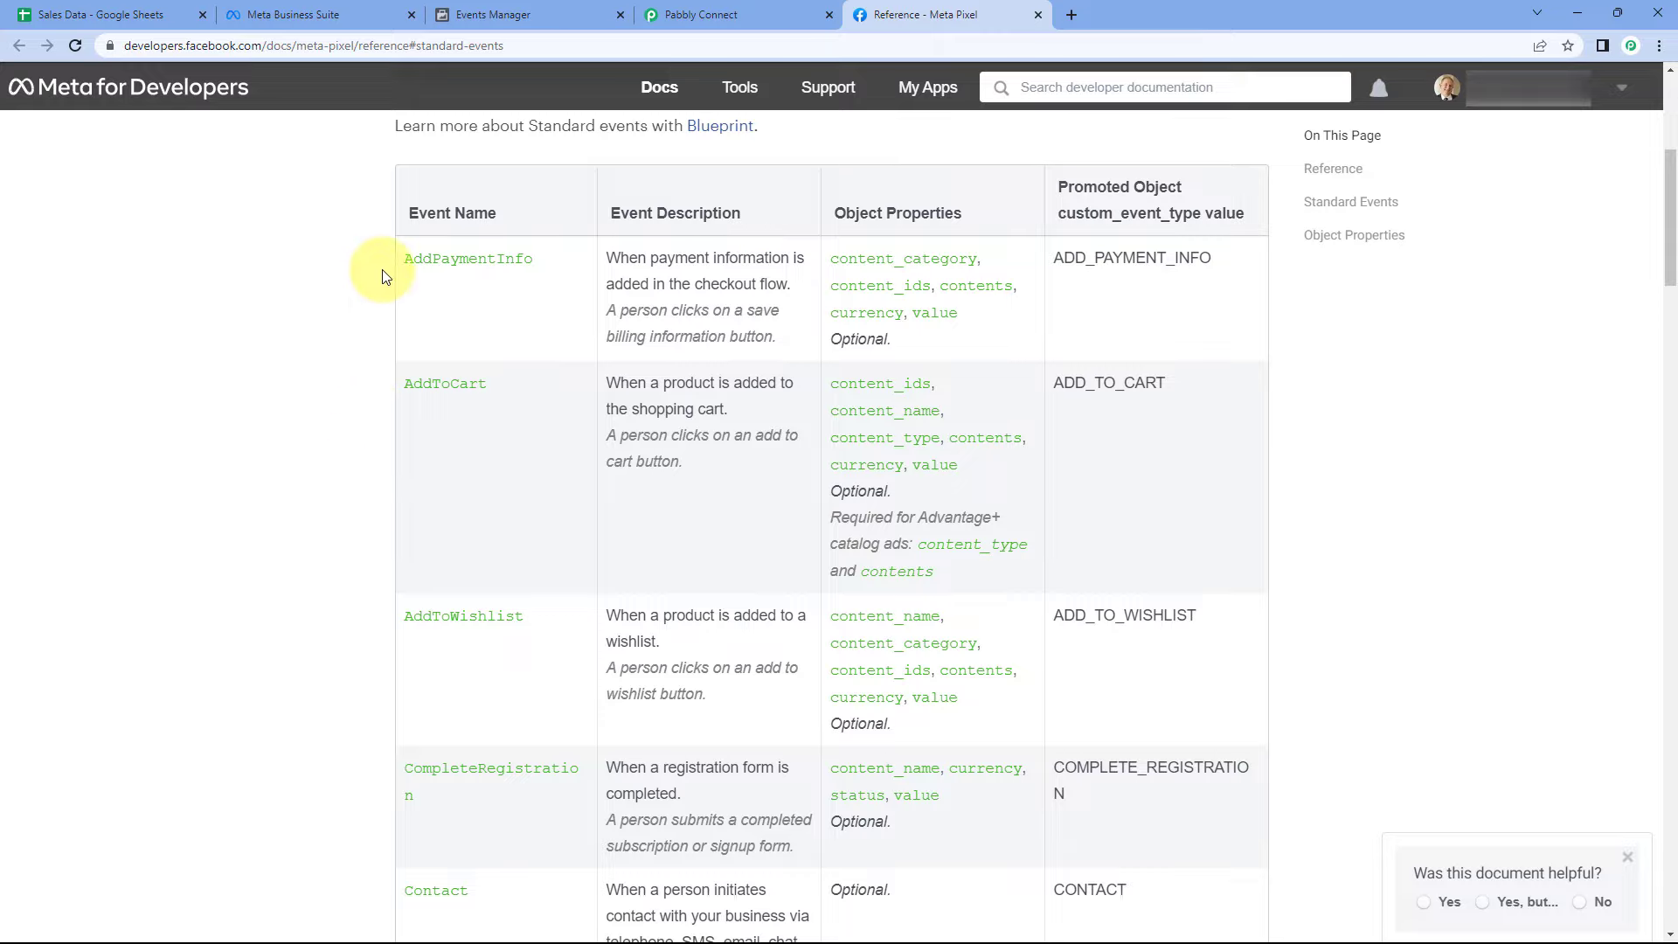
scroll(431, 298, down, 2)
scroll(431, 298, down, 14)
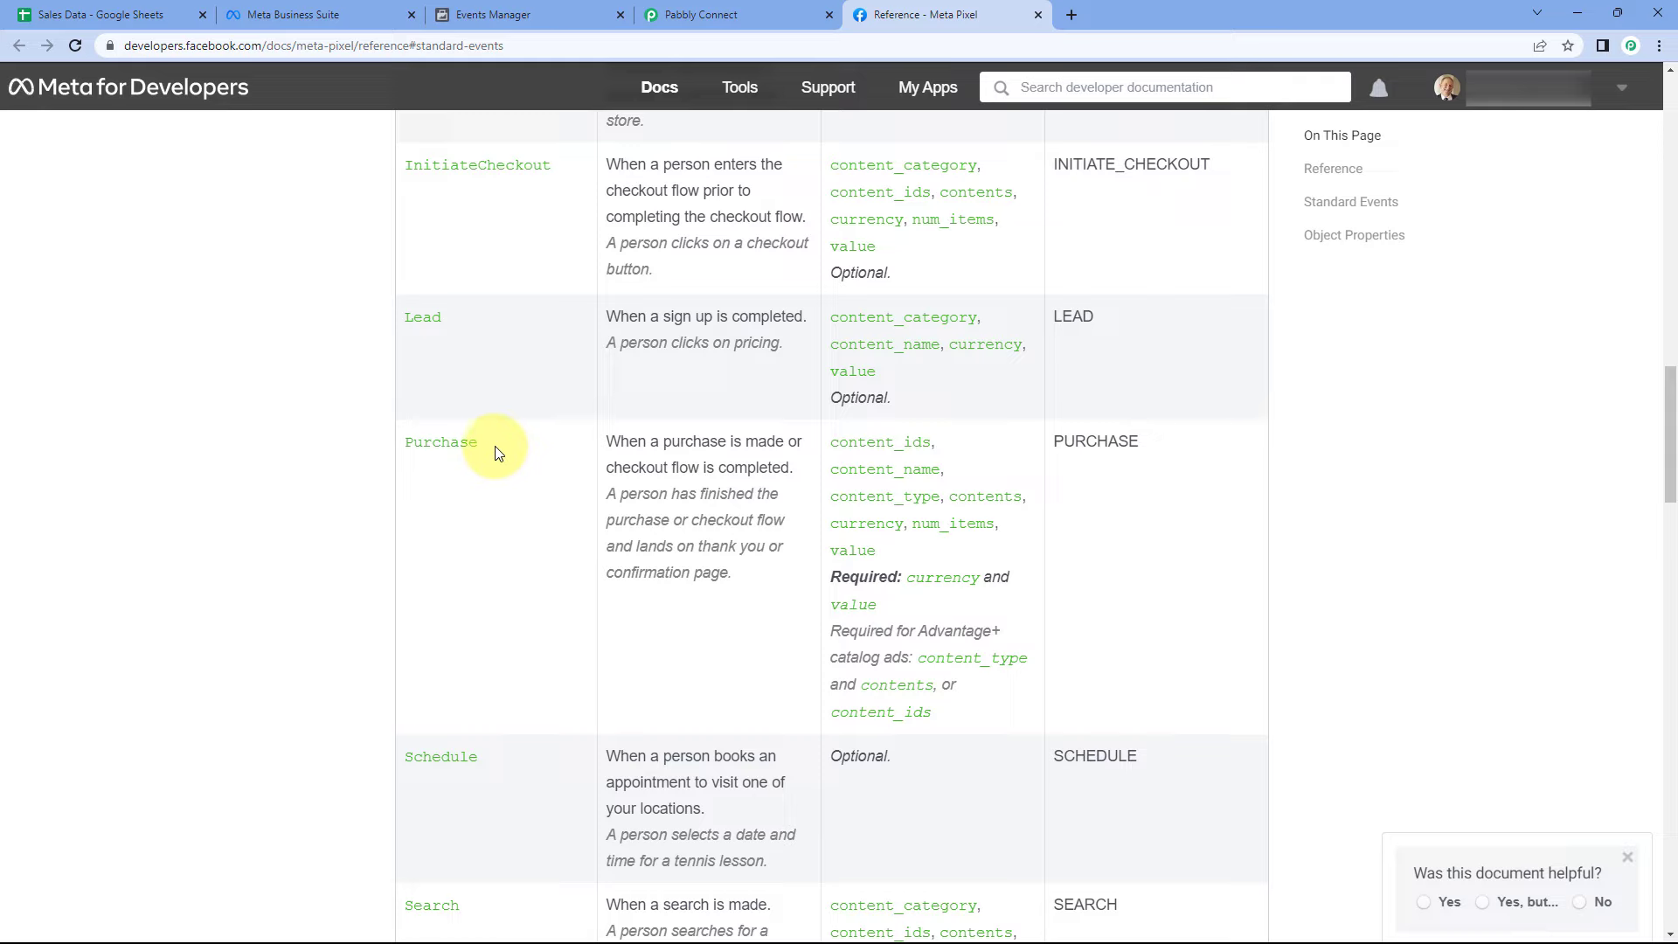
mouse_move(498, 449)
mouse_down()
mouse_move(394, 460)
mouse_move(495, 474)
mouse_up()
click(495, 474)
double_click(437, 443)
right_click(448, 447)
click(474, 455)
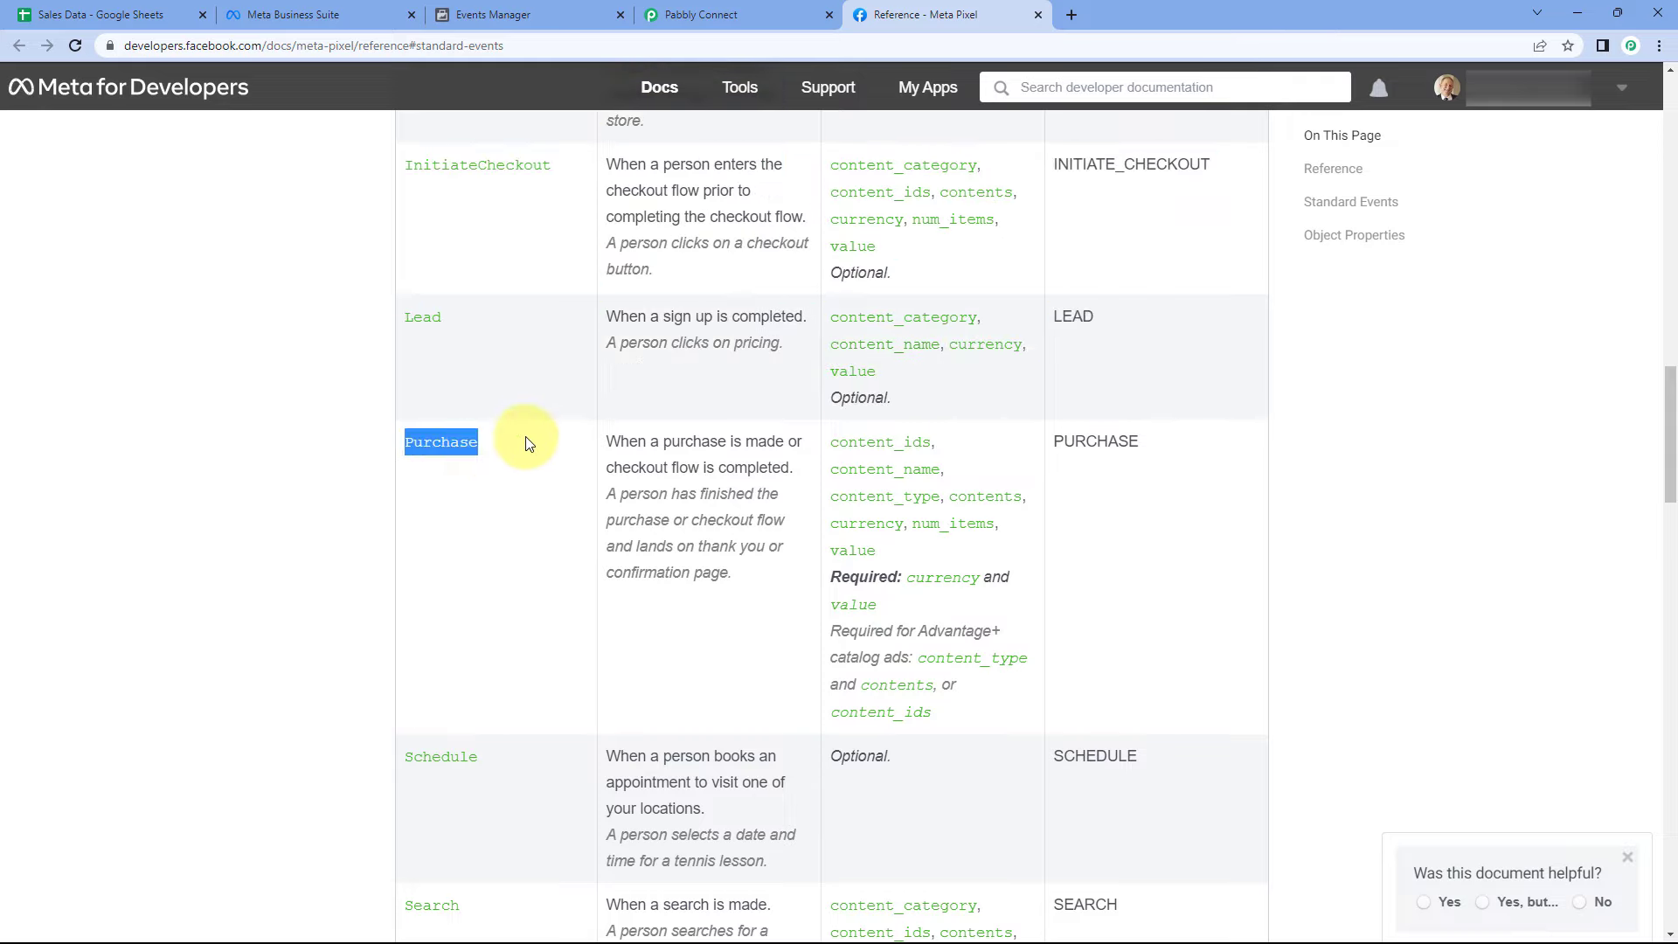
click(528, 444)
- Paste Purchase into the purchase event's Event Name field
click(732, 11)
right_click(483, 291)
click(522, 428)
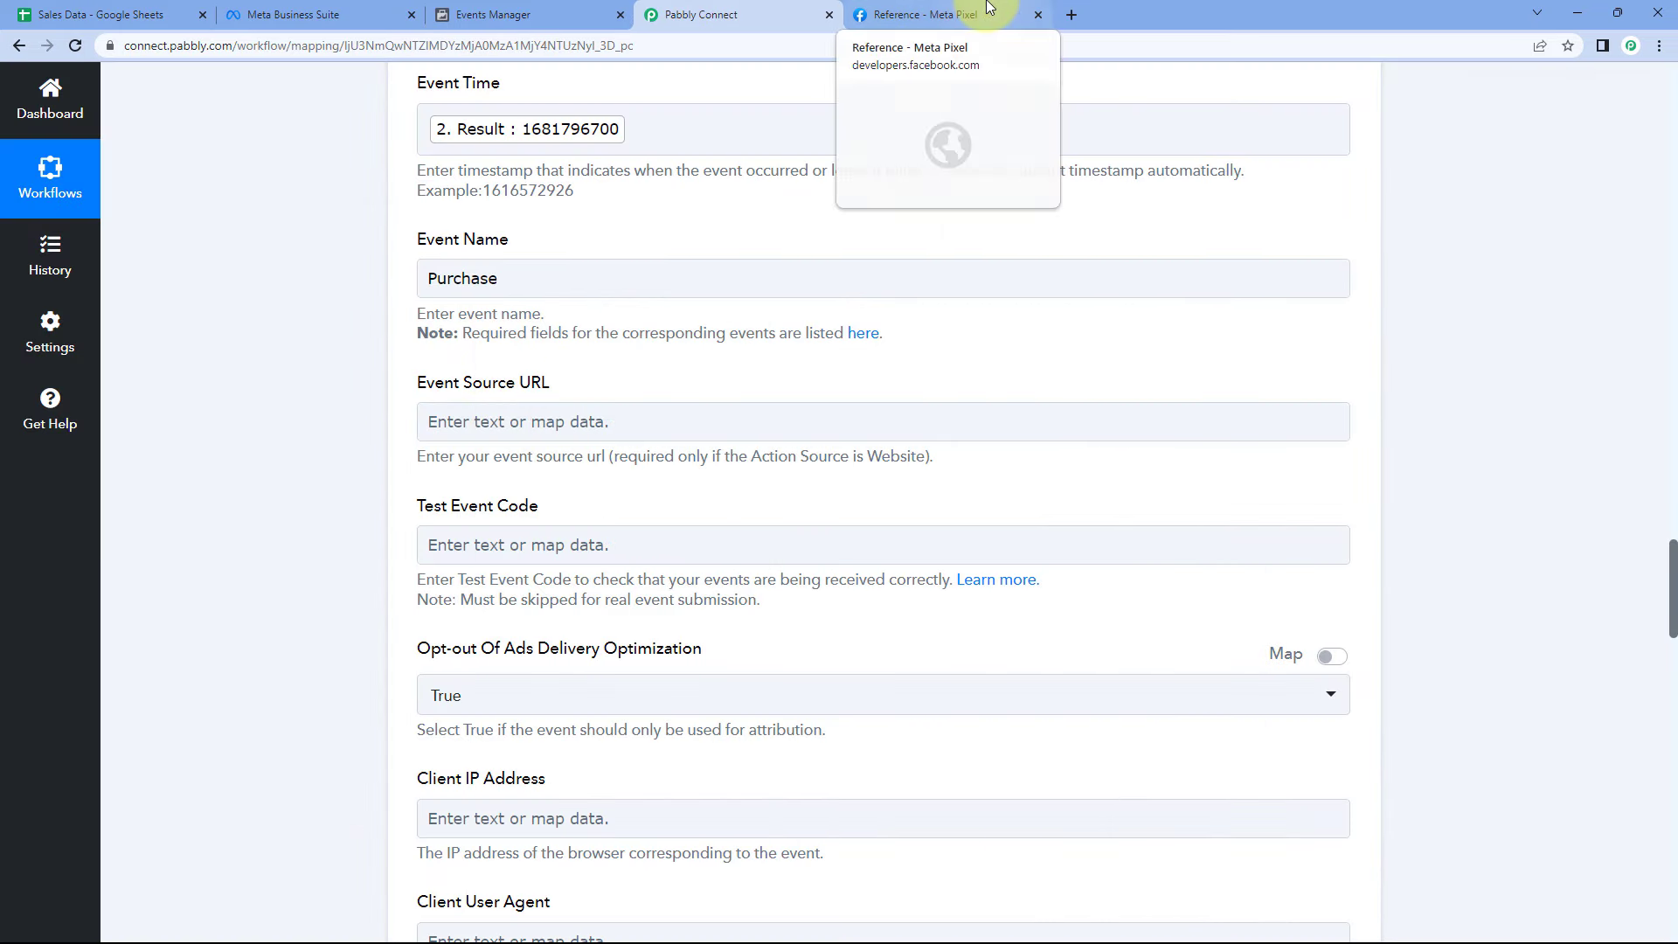
click(918, 16)
click(105, 15)
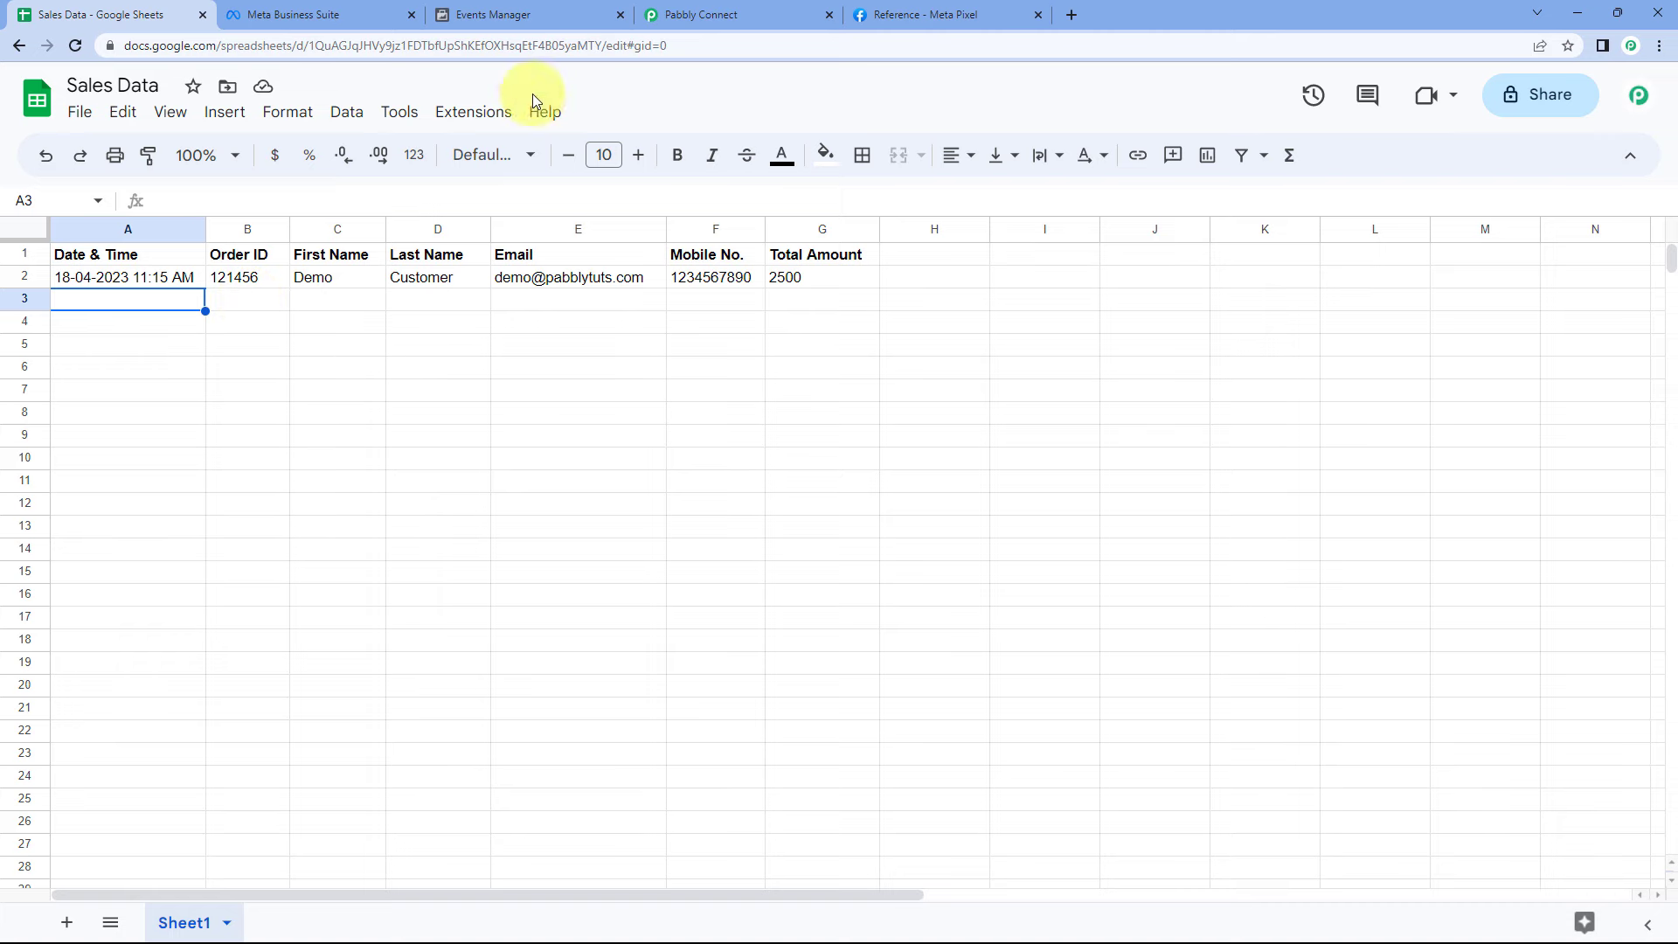
click(896, 15)
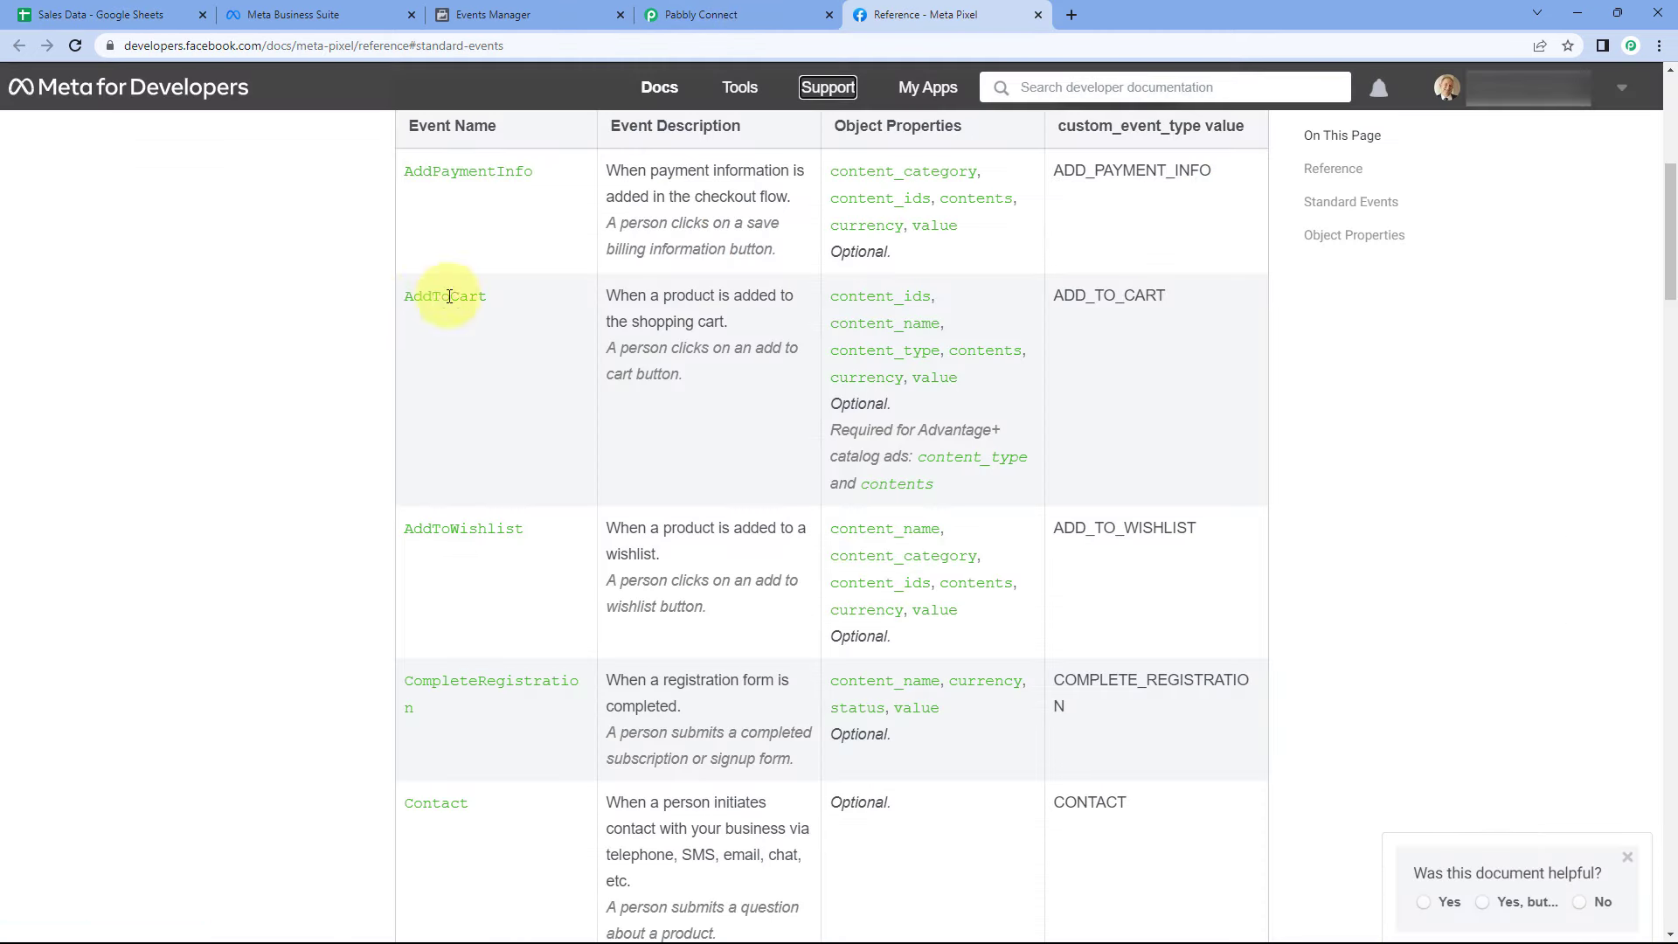
click(701, 15)
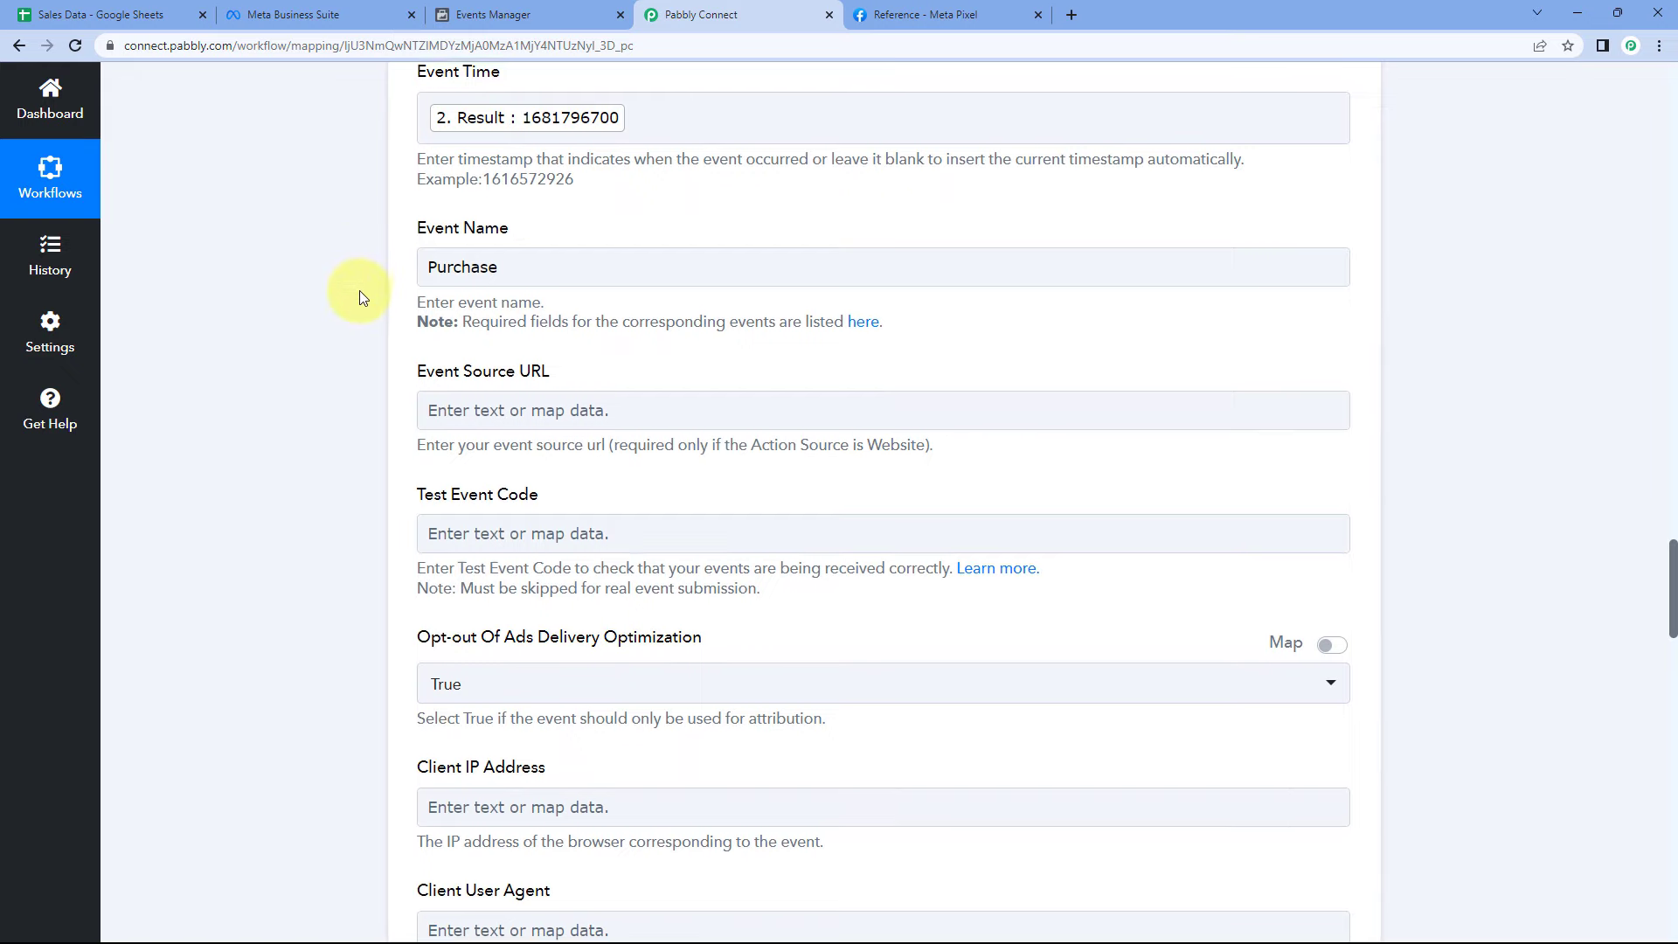
scroll(359, 291, down, 2)
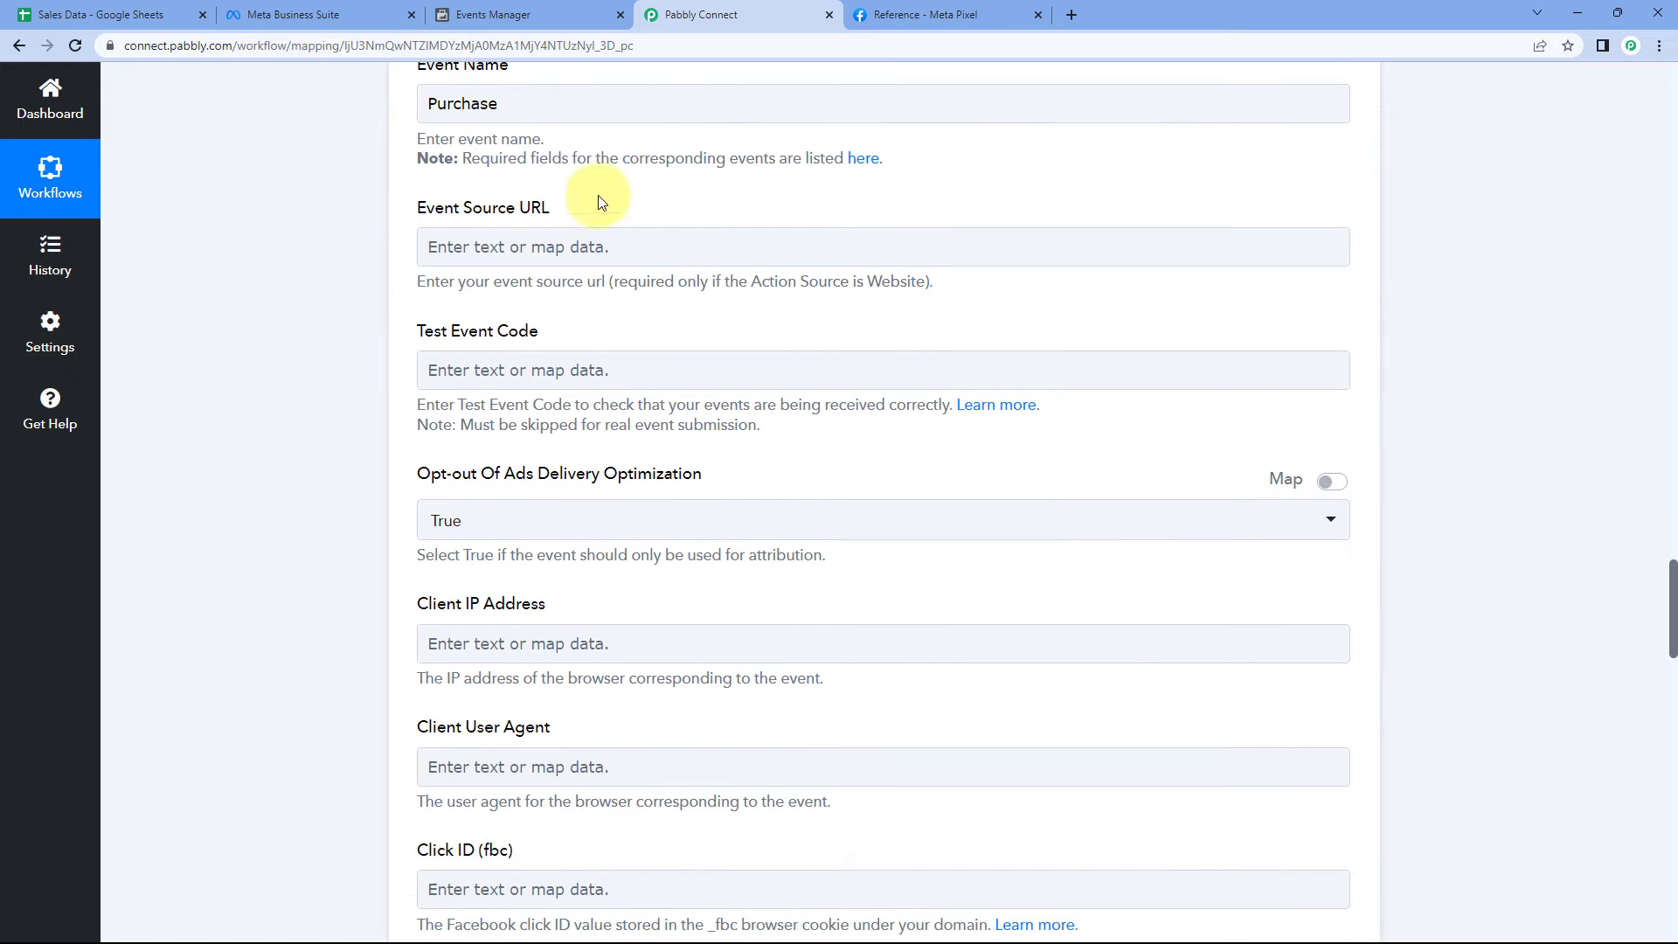
- Paste the copied Facebook test event code into the Test Event Code field
scroll(614, 250, down, 1)
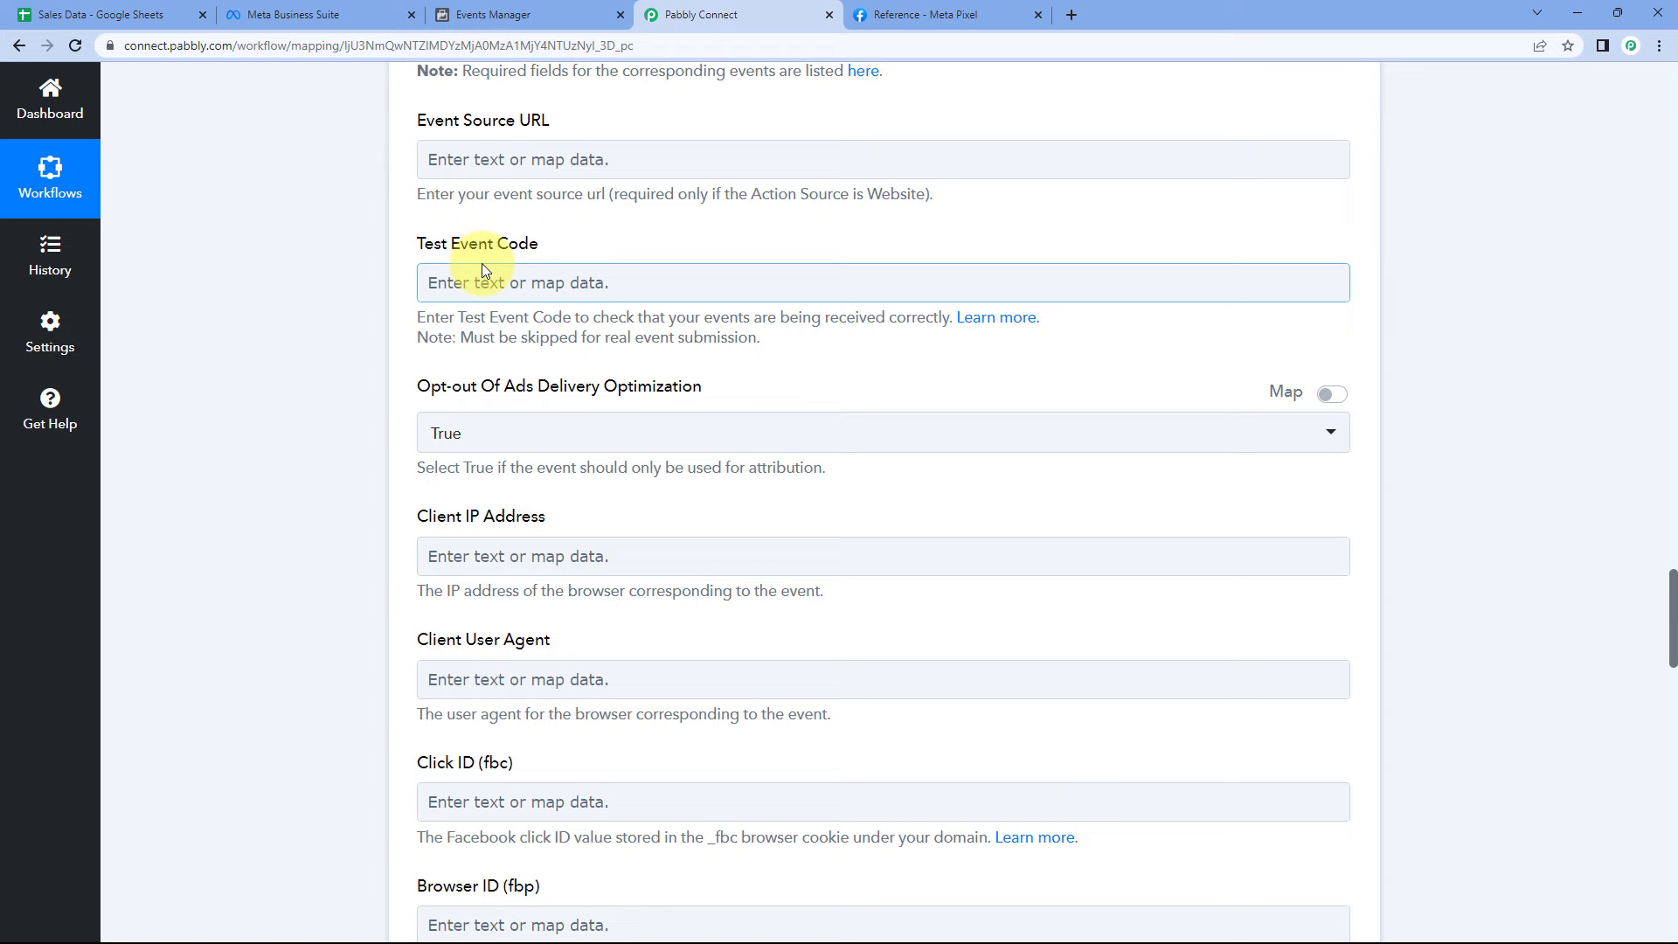
right_click(465, 285)
click(526, 410)
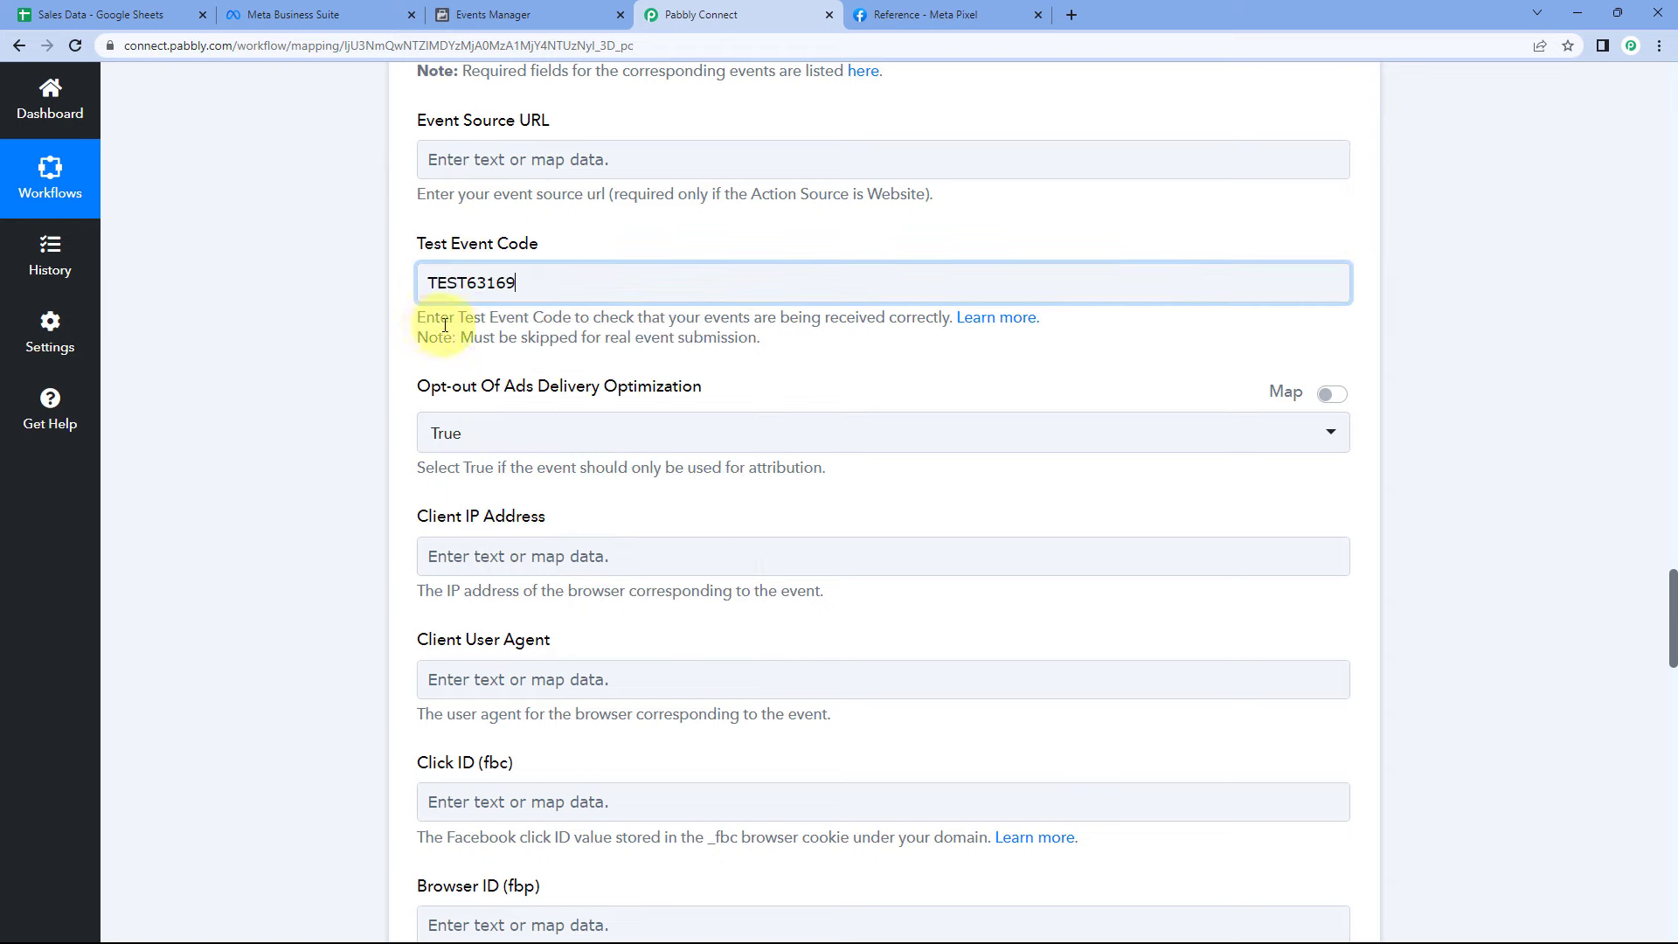
click(404, 326)
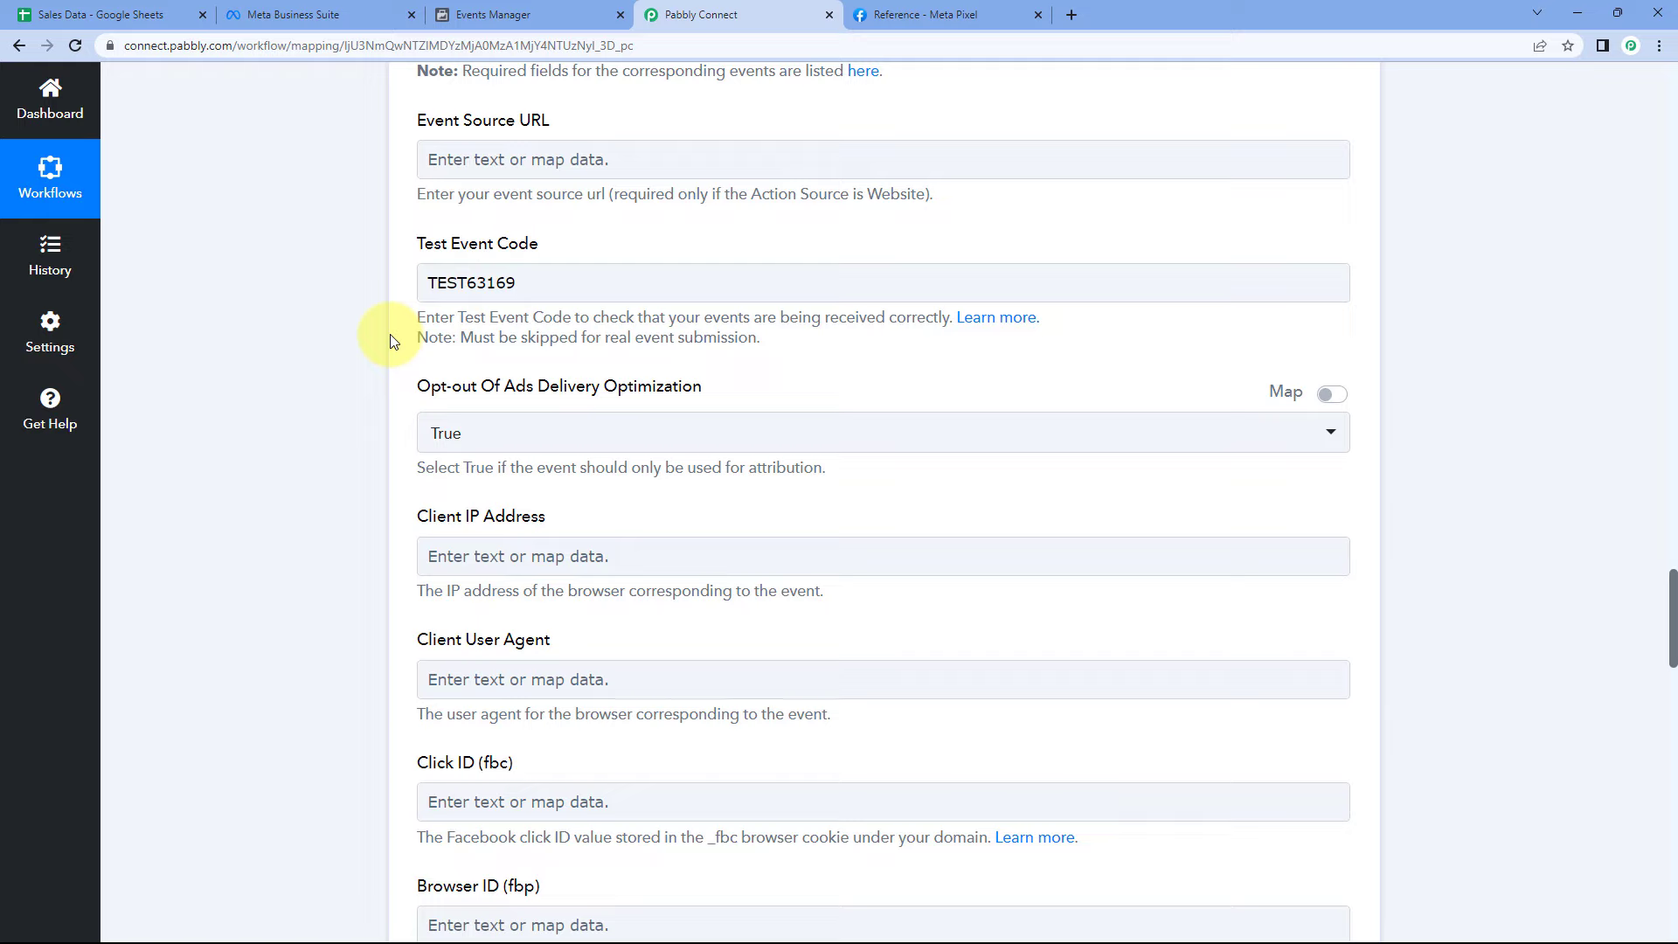
click(551, 278)
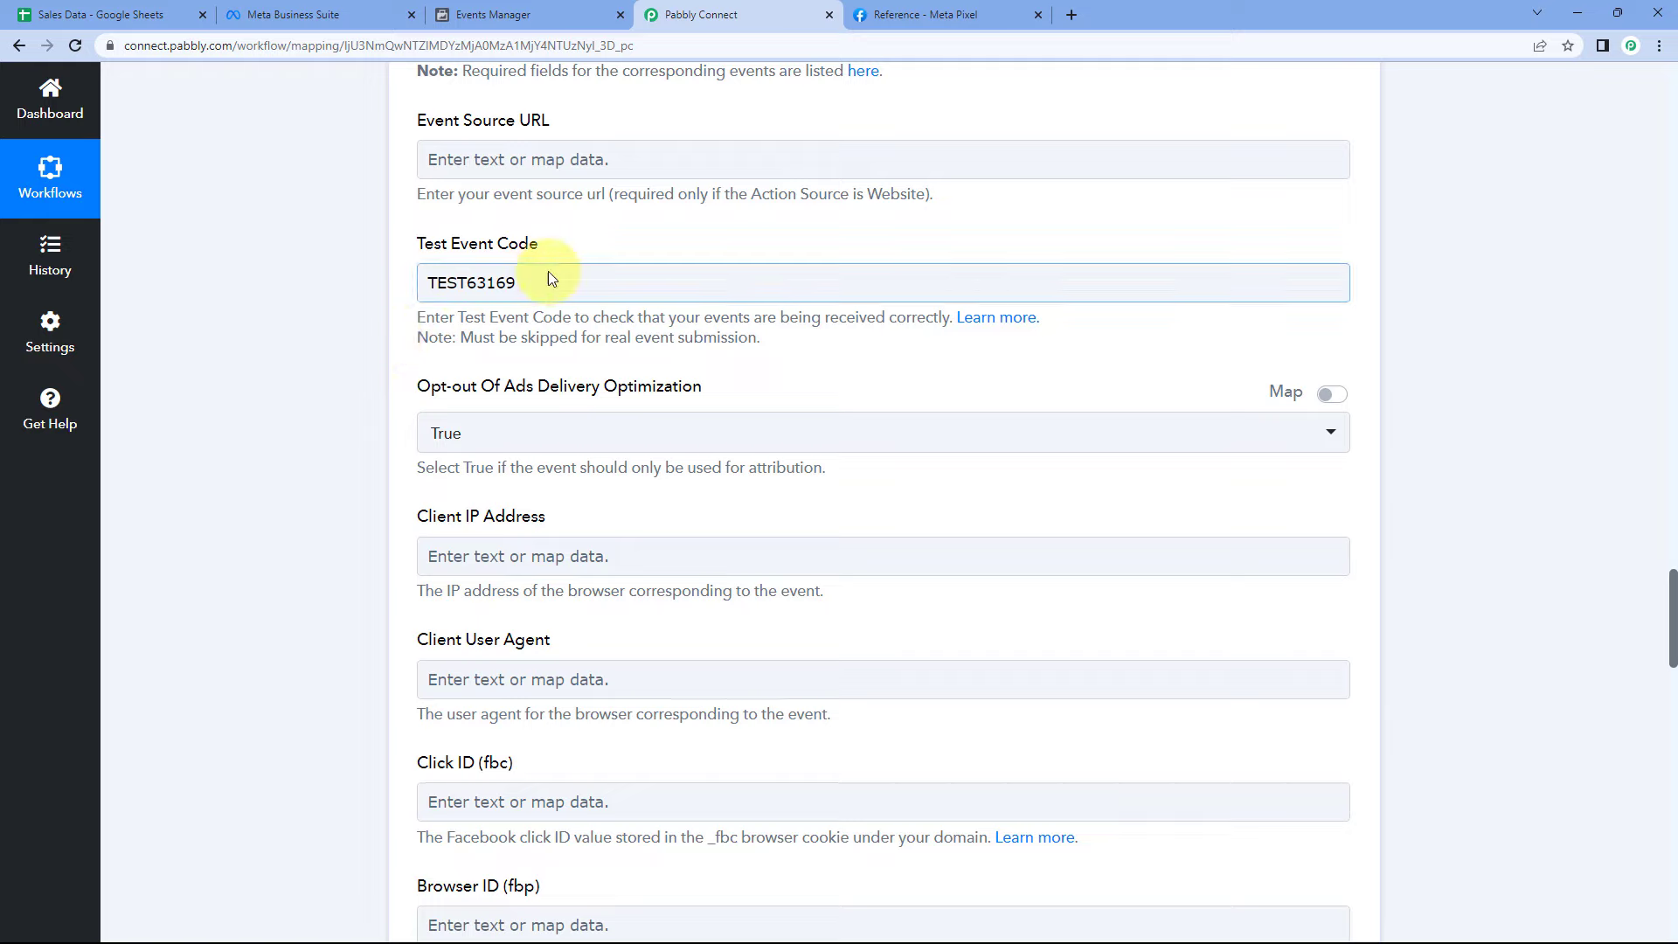
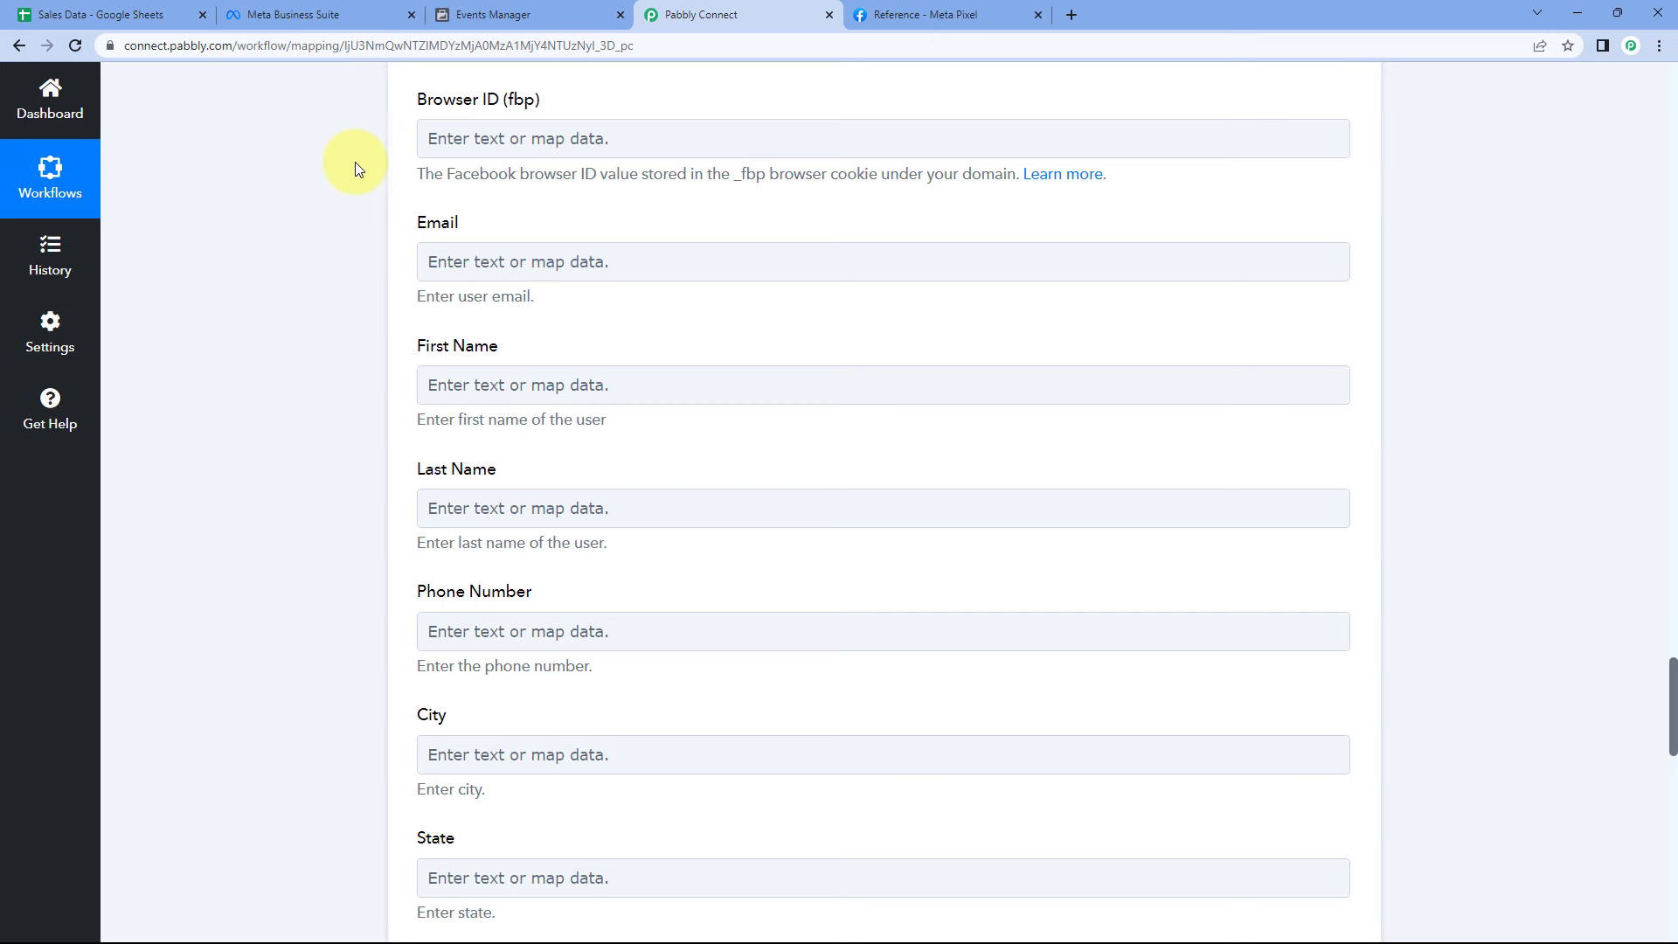
- Check the Sales Data sheet's columns, then scroll the purchase event form to its customer fields
click(100, 15)
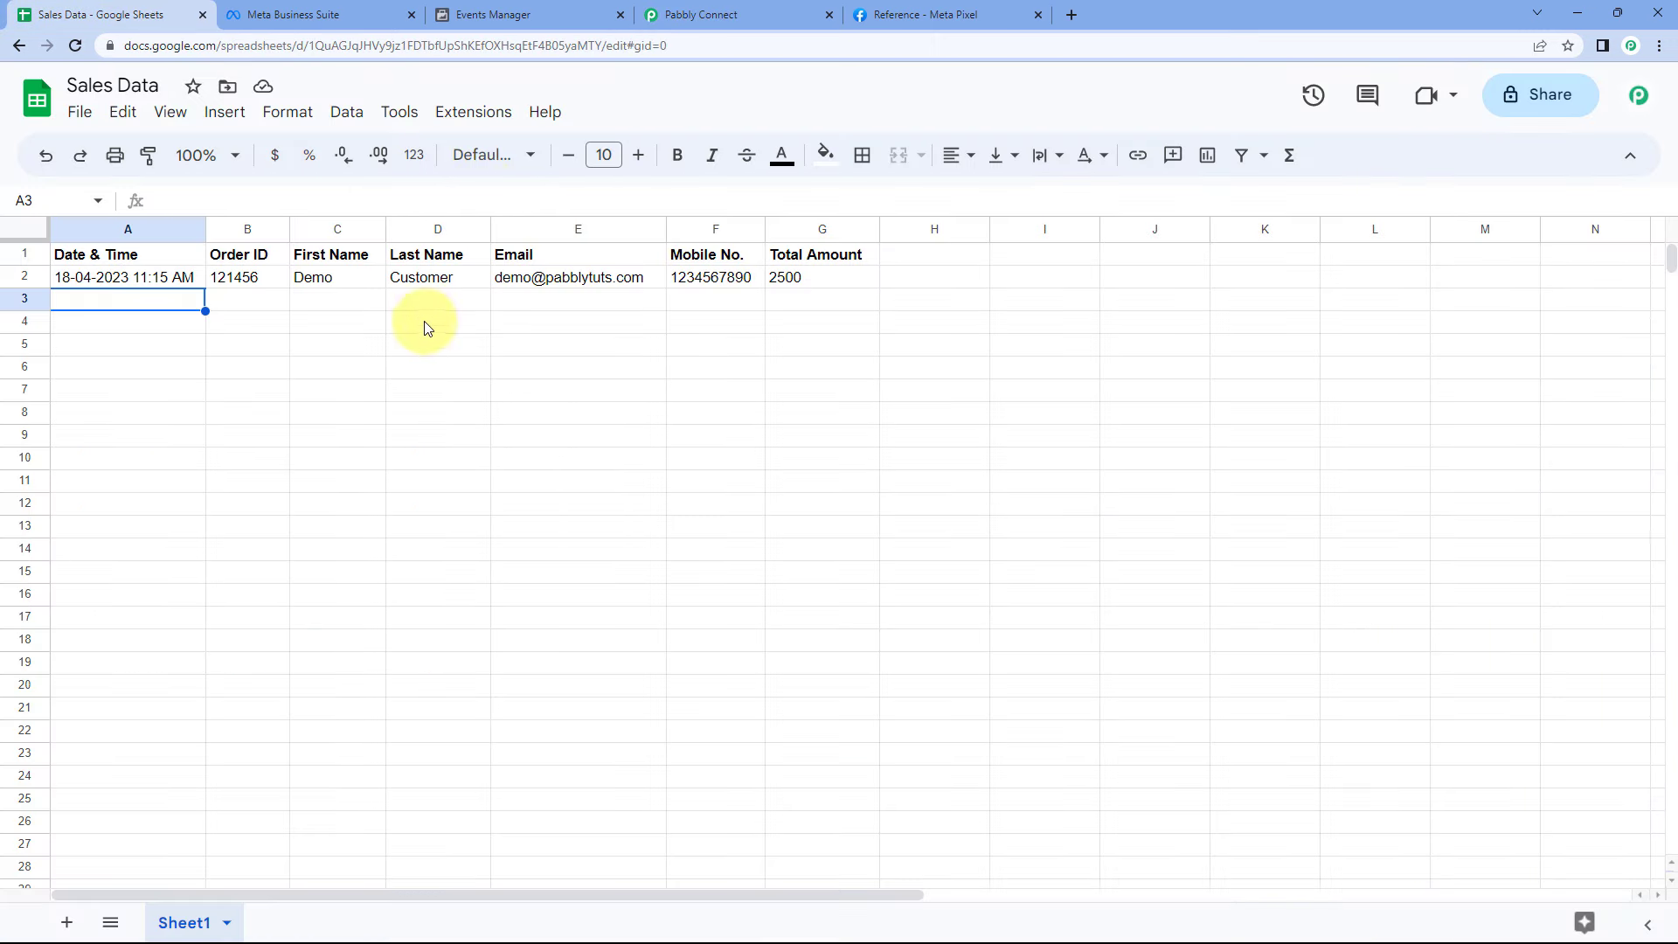
click(774, 11)
scroll(308, 439, up, 18)
scroll(309, 438, down, 15)
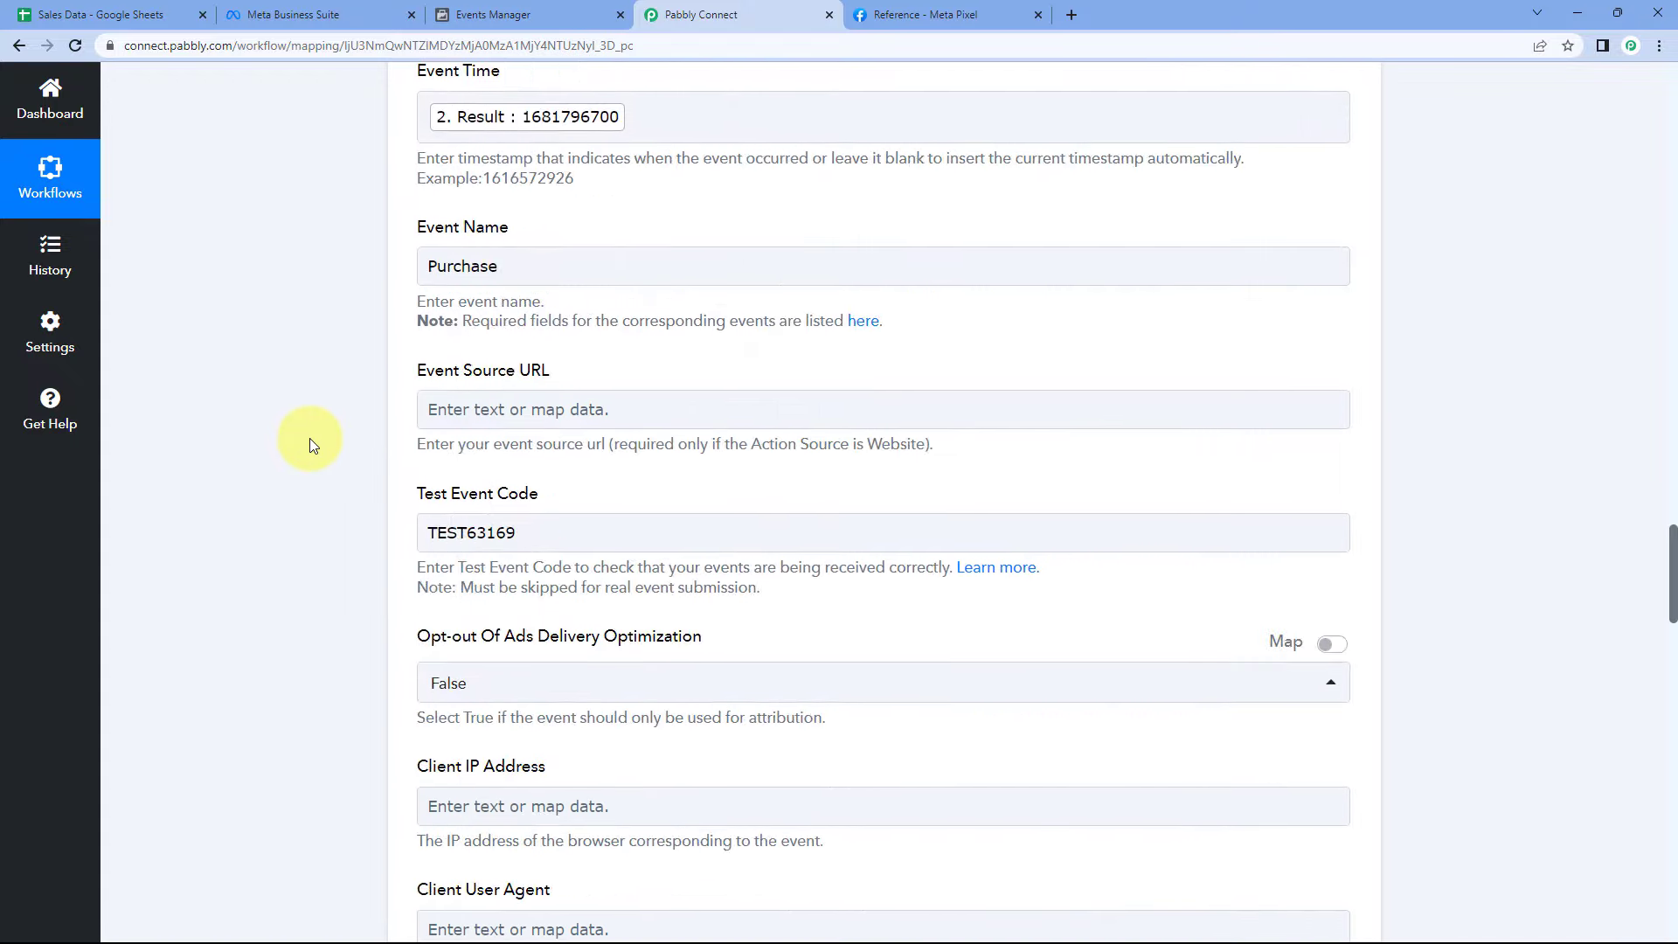
scroll(313, 434, down, 4)
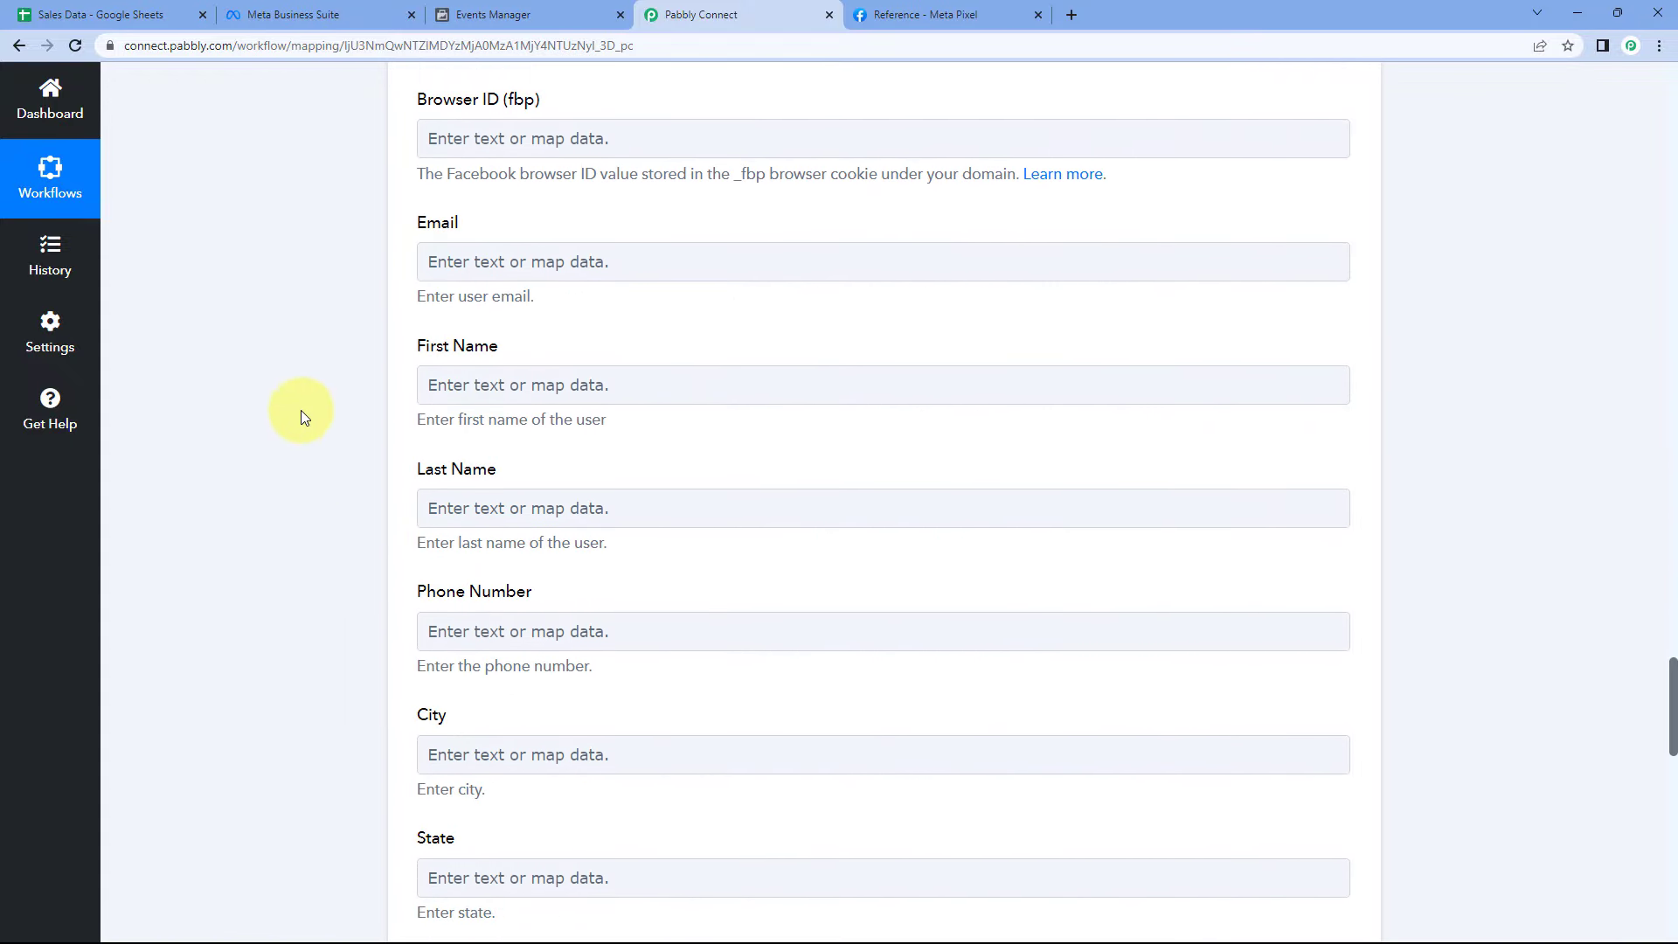
- Map the sheet's Email and First Name columns into the Email and First Name fields
click(462, 259)
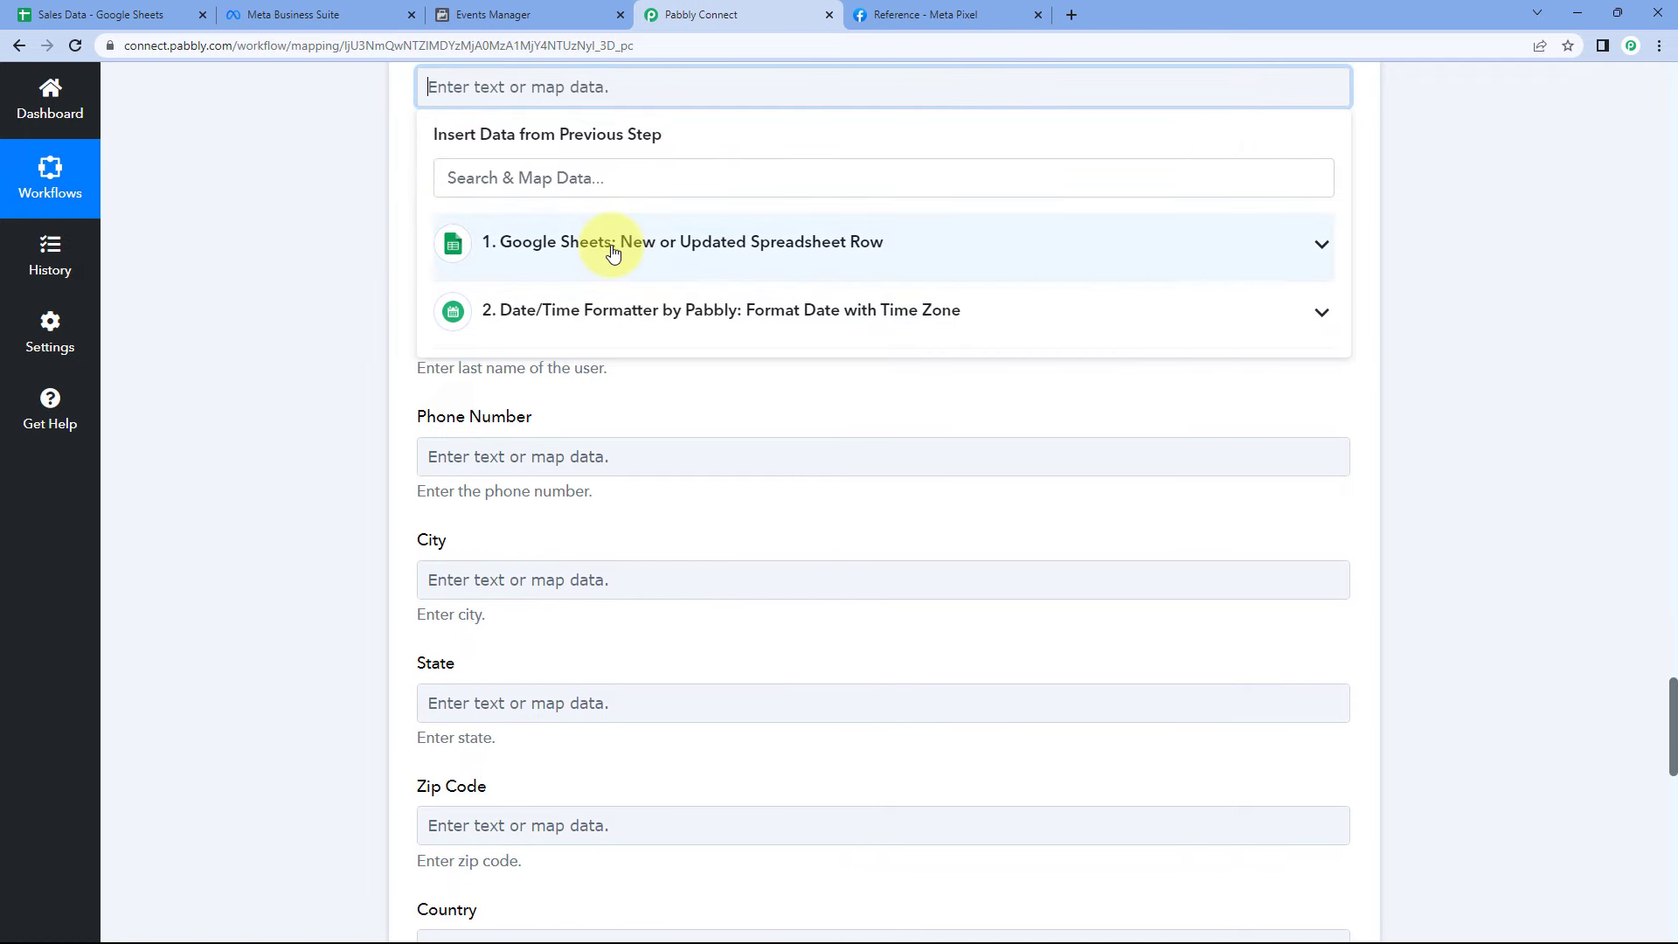
click(602, 260)
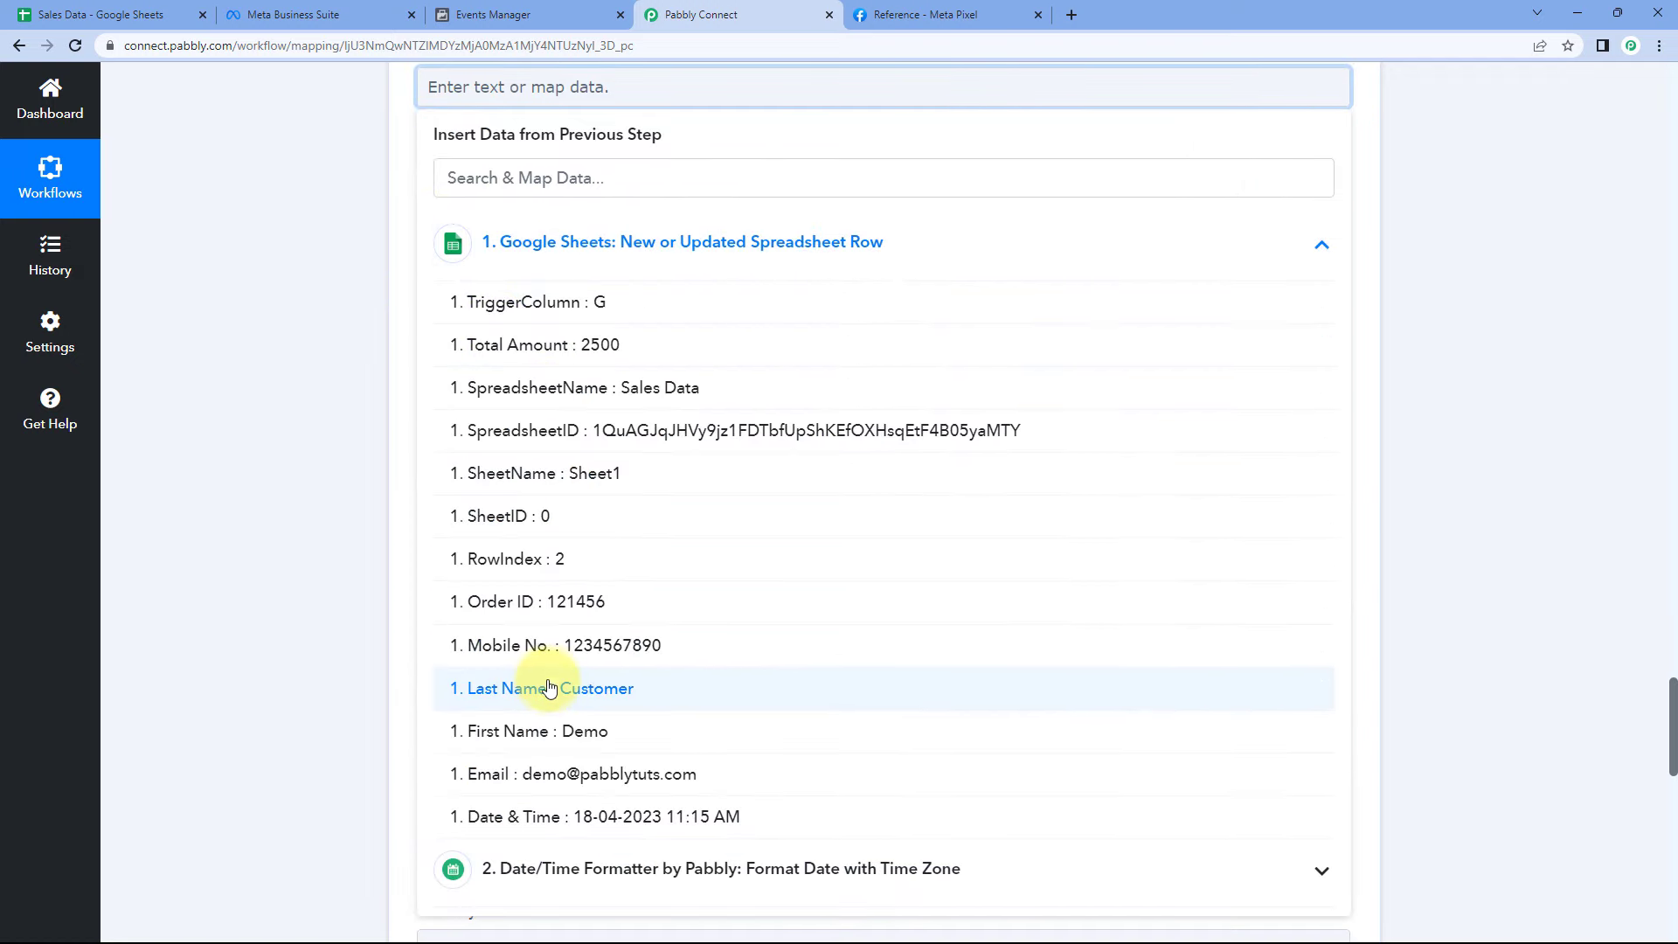
scroll(407, 570, up, 1)
scroll(407, 570, up, 1)
scroll(562, 645, down, 2)
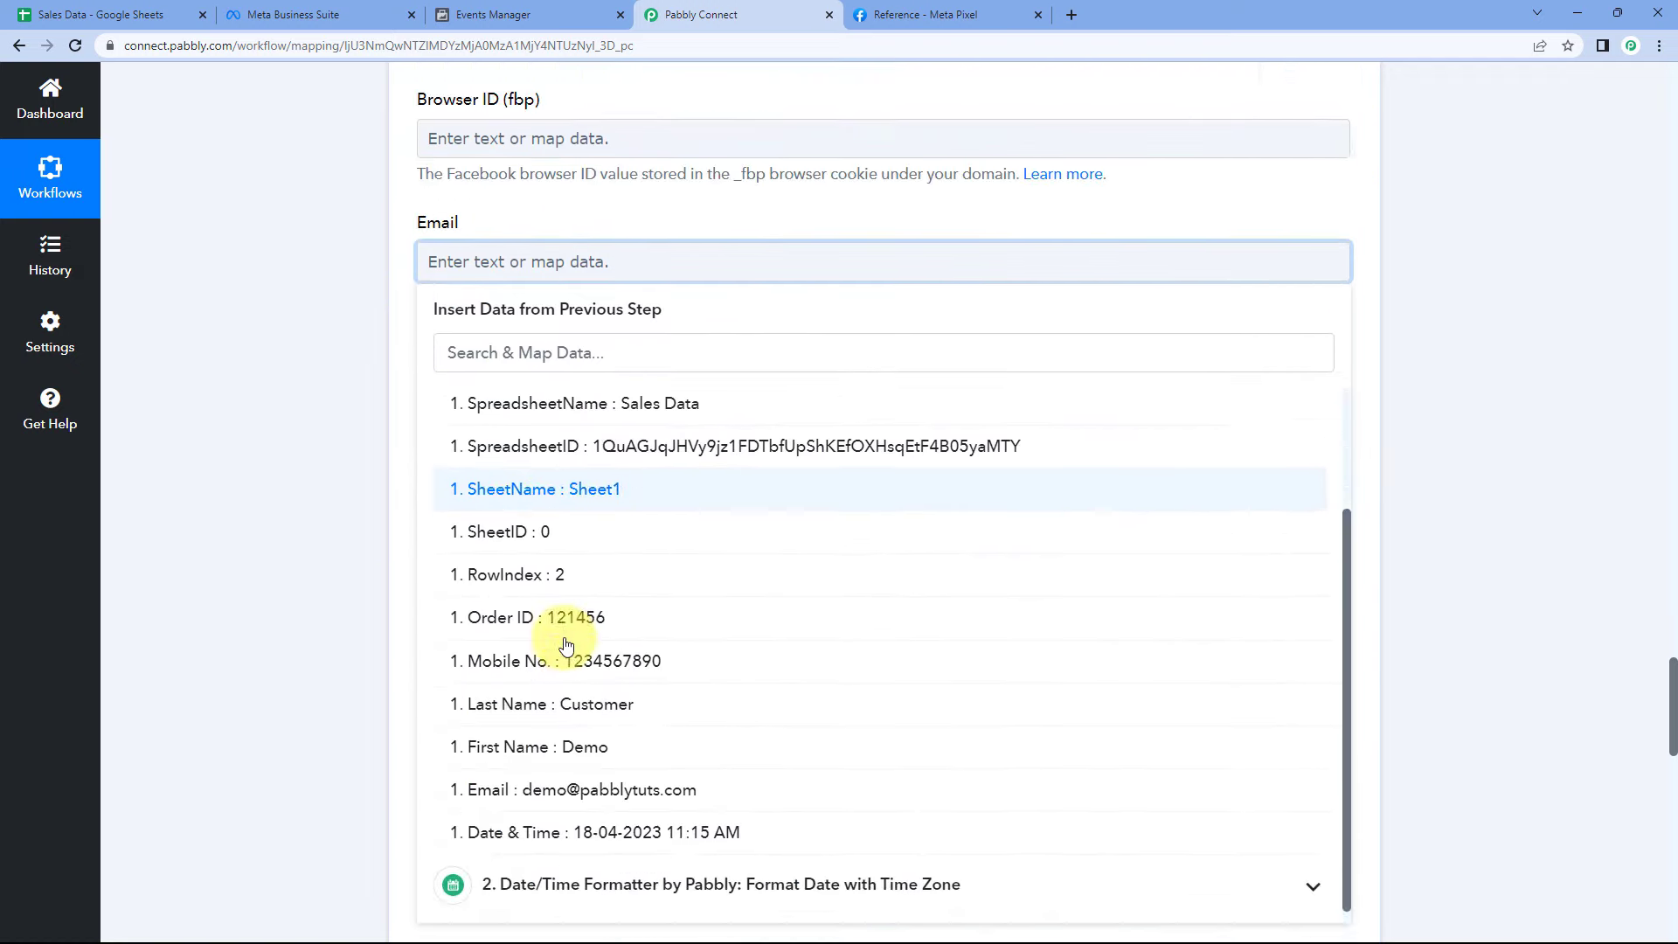
click(577, 784)
click(262, 465)
click(489, 400)
click(559, 382)
click(559, 708)
click(229, 465)
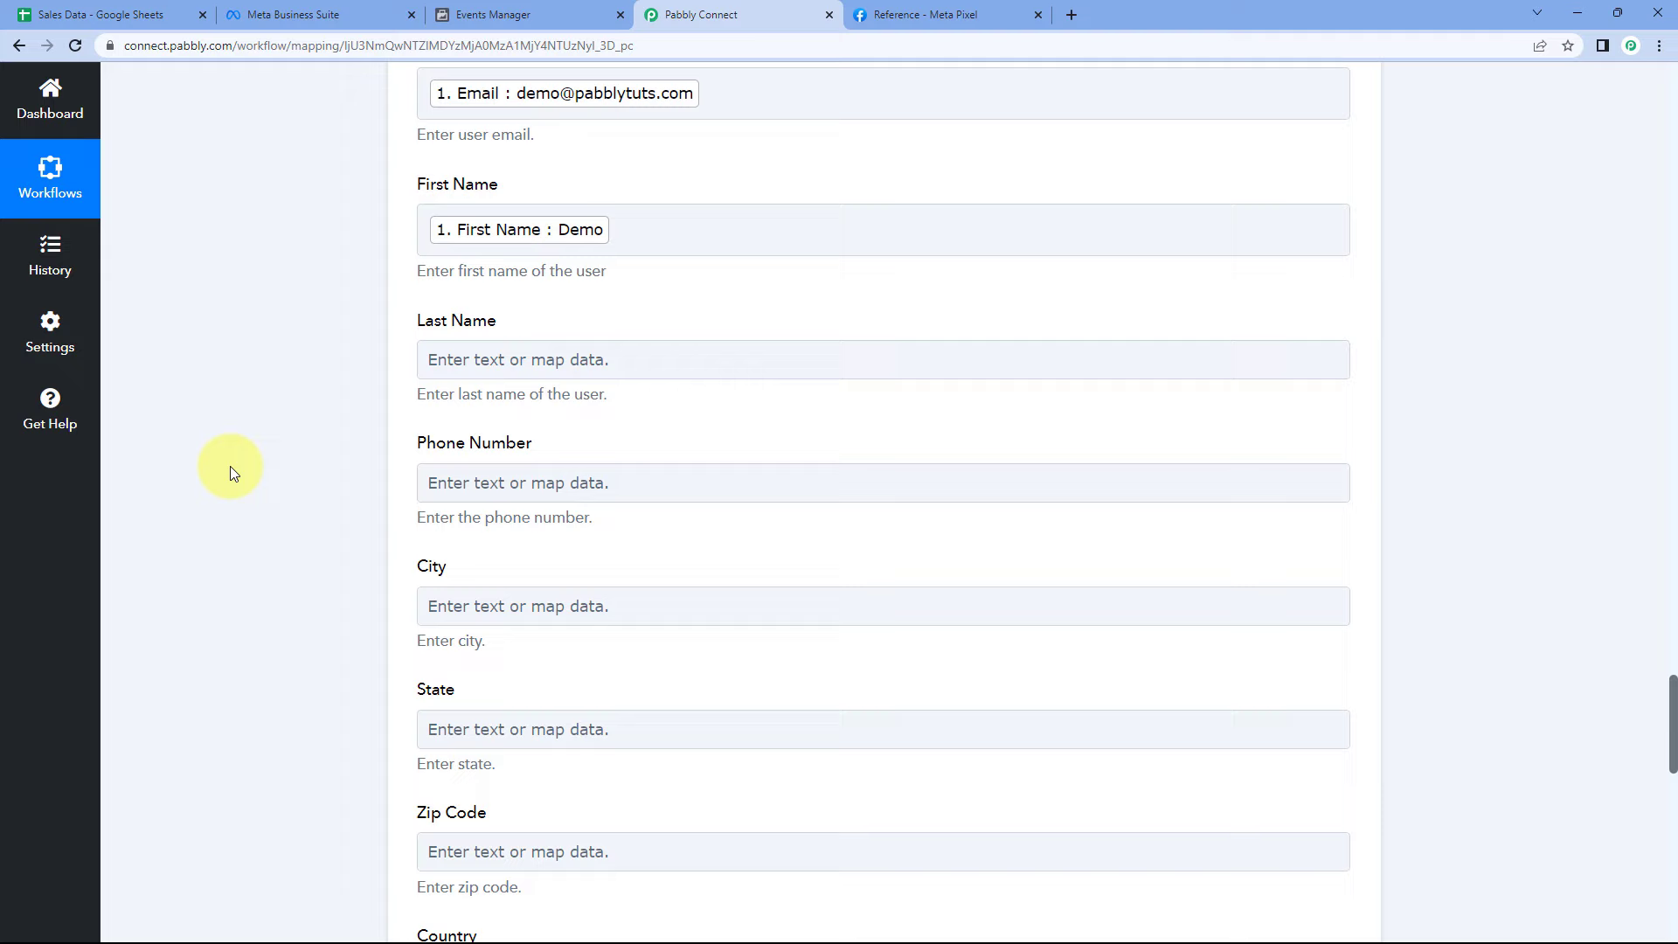
- Map Last Name and Mobile No. into Last Name and Phone Number, then reopen the Sales Data sheet
click(455, 366)
scroll(329, 395, down, 2)
click(557, 343)
scroll(586, 516, down, 1)
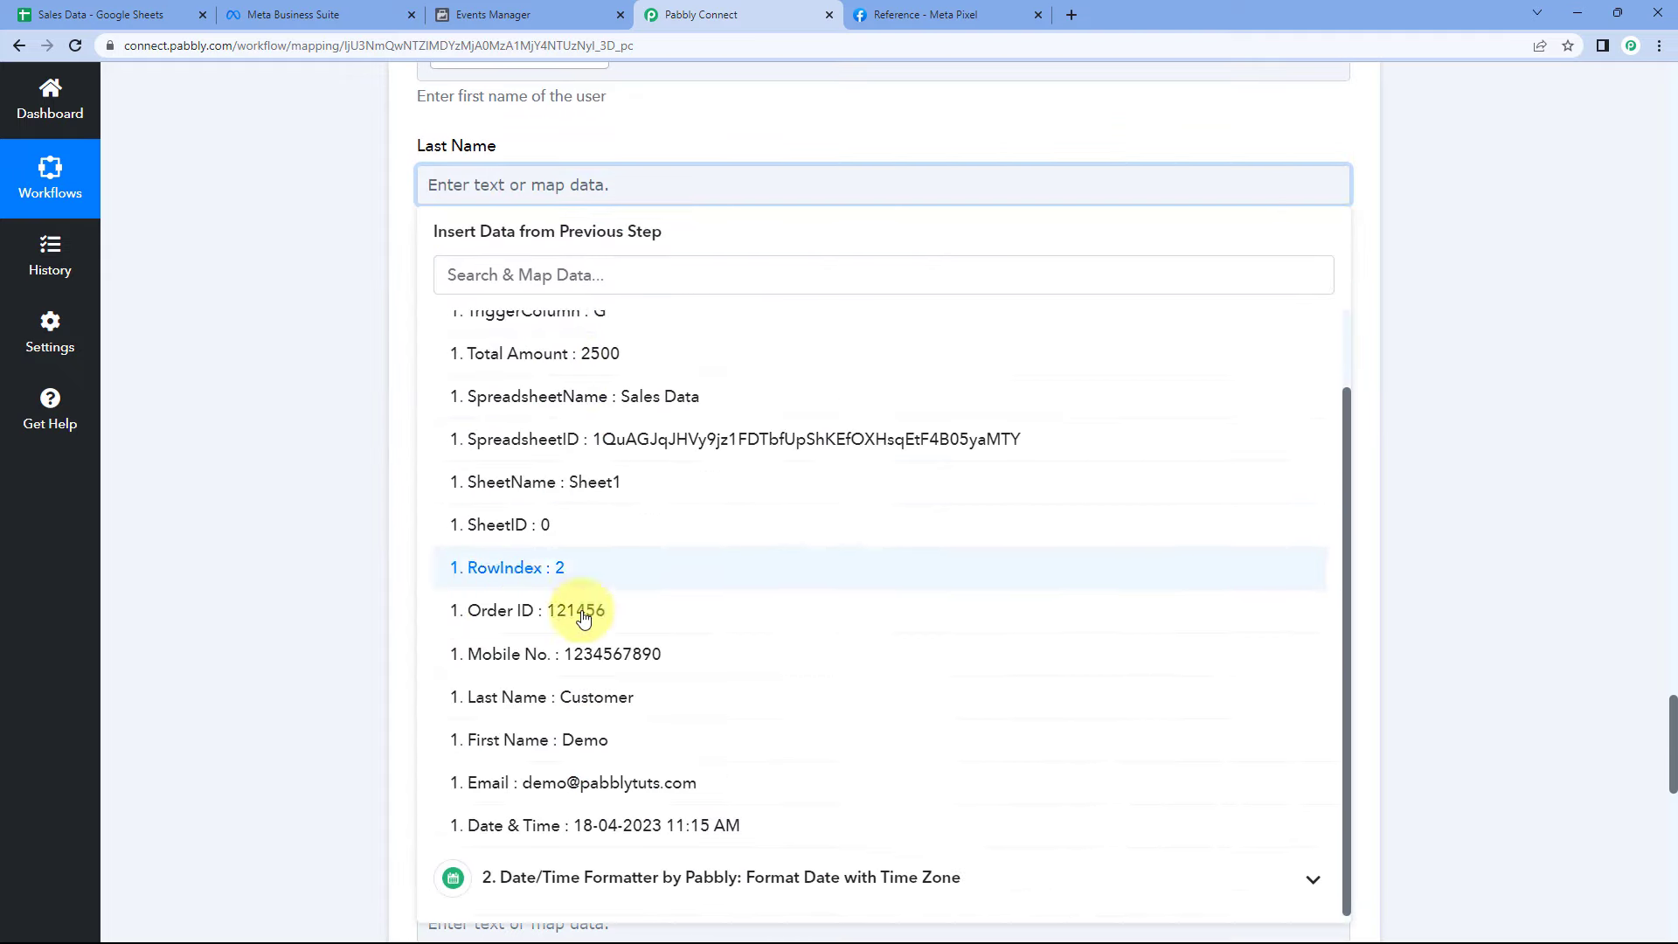
click(574, 588)
click(326, 421)
click(476, 320)
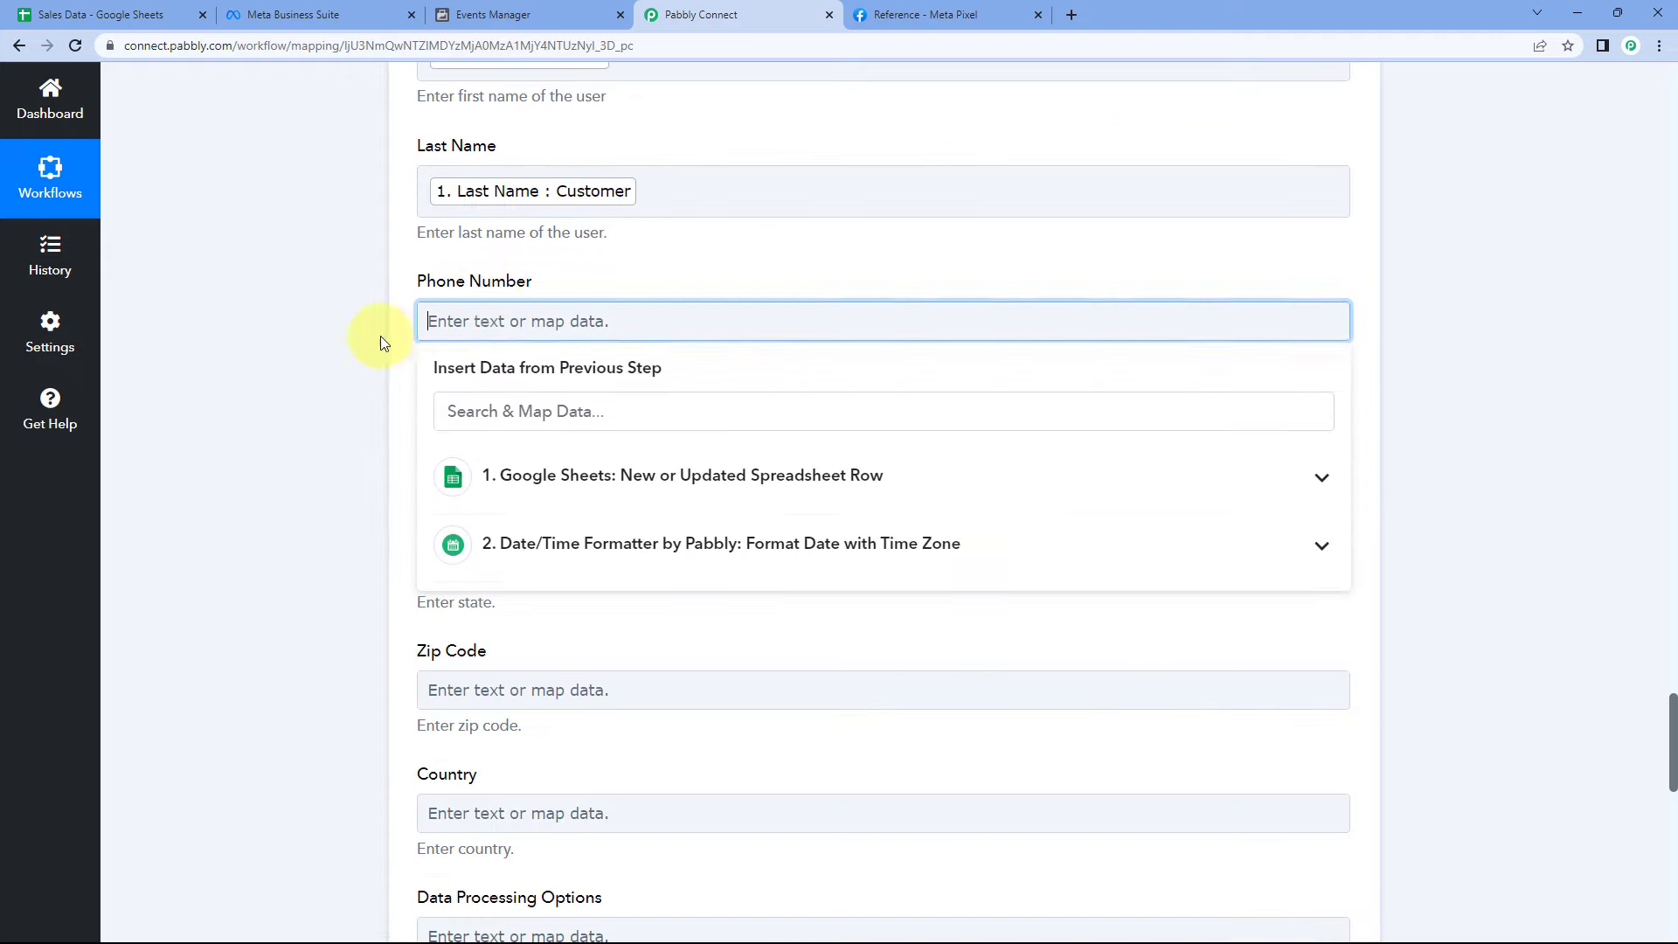
scroll(380, 336, down, 2)
click(590, 310)
scroll(589, 542, down, 1)
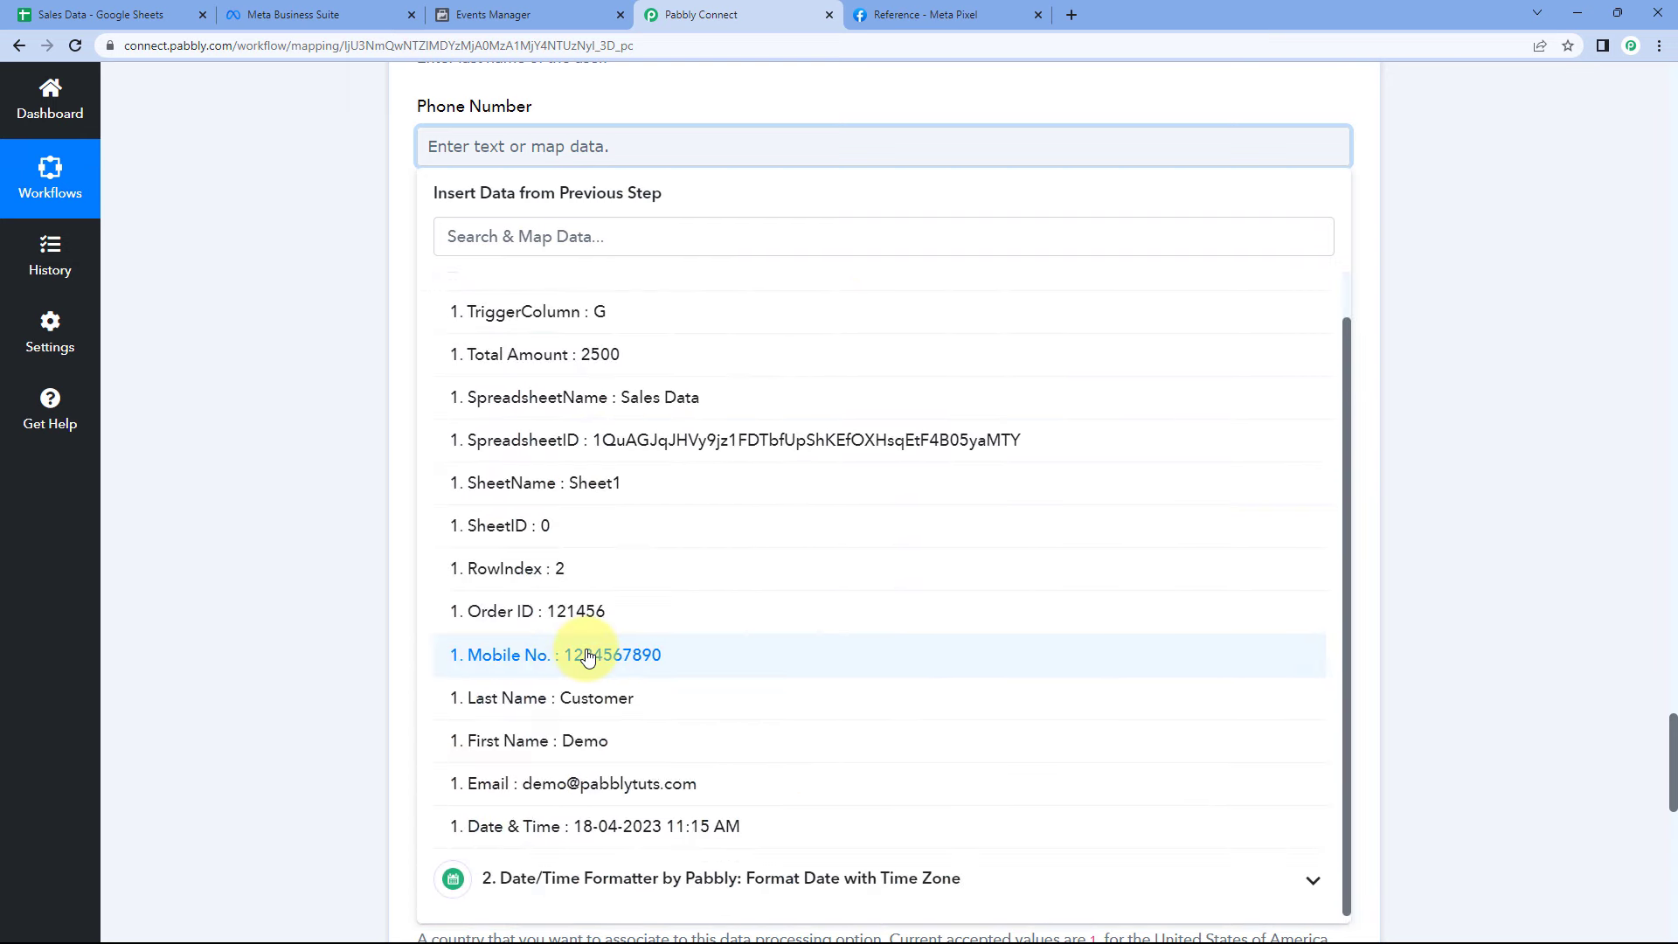
click(618, 543)
click(329, 271)
scroll(329, 271, up, 3)
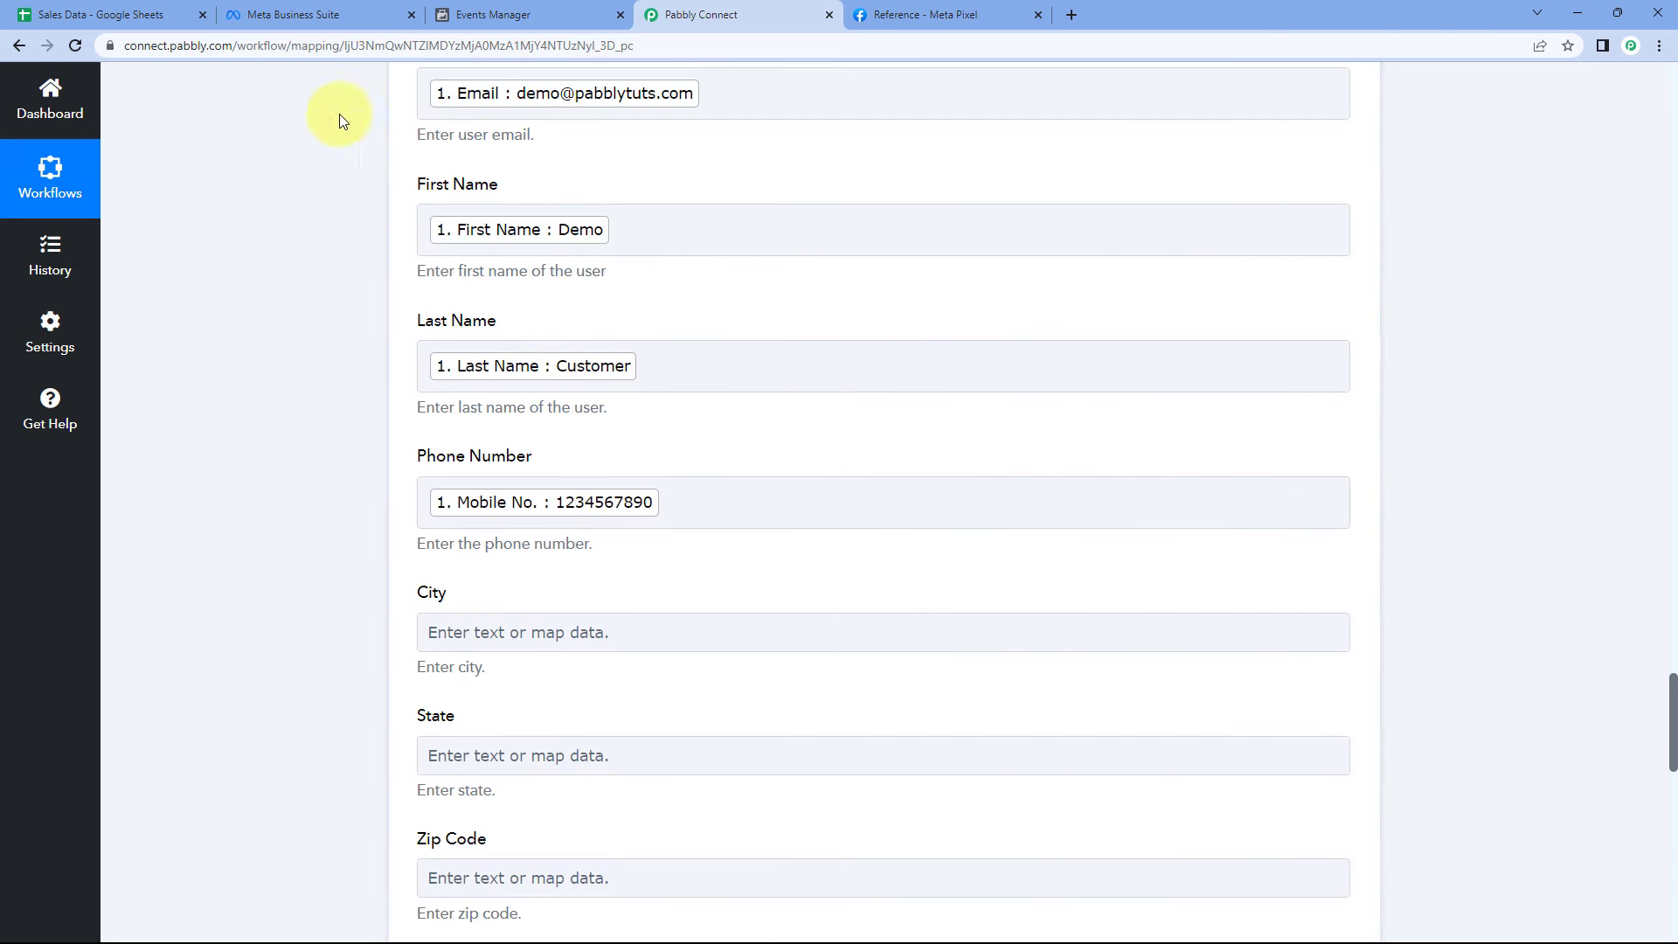
click(101, 15)
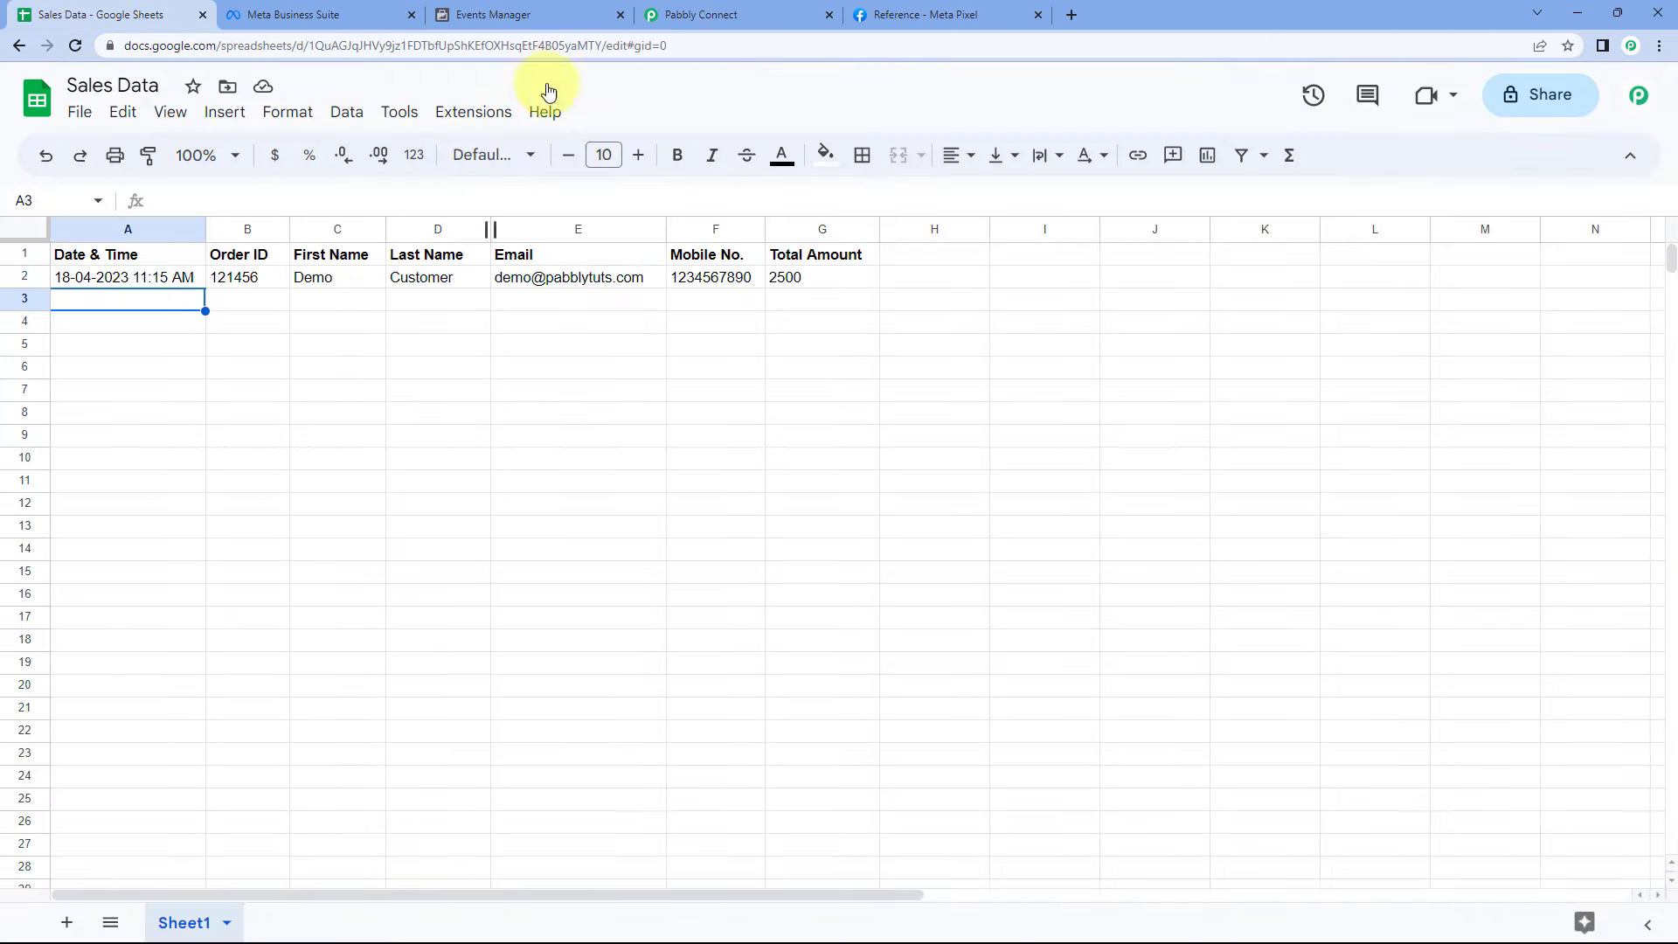
- Go back to the Pabbly form and scroll down to the Data Processing Options, Currency and Value fields
click(699, 15)
scroll(673, 273, down, 10)
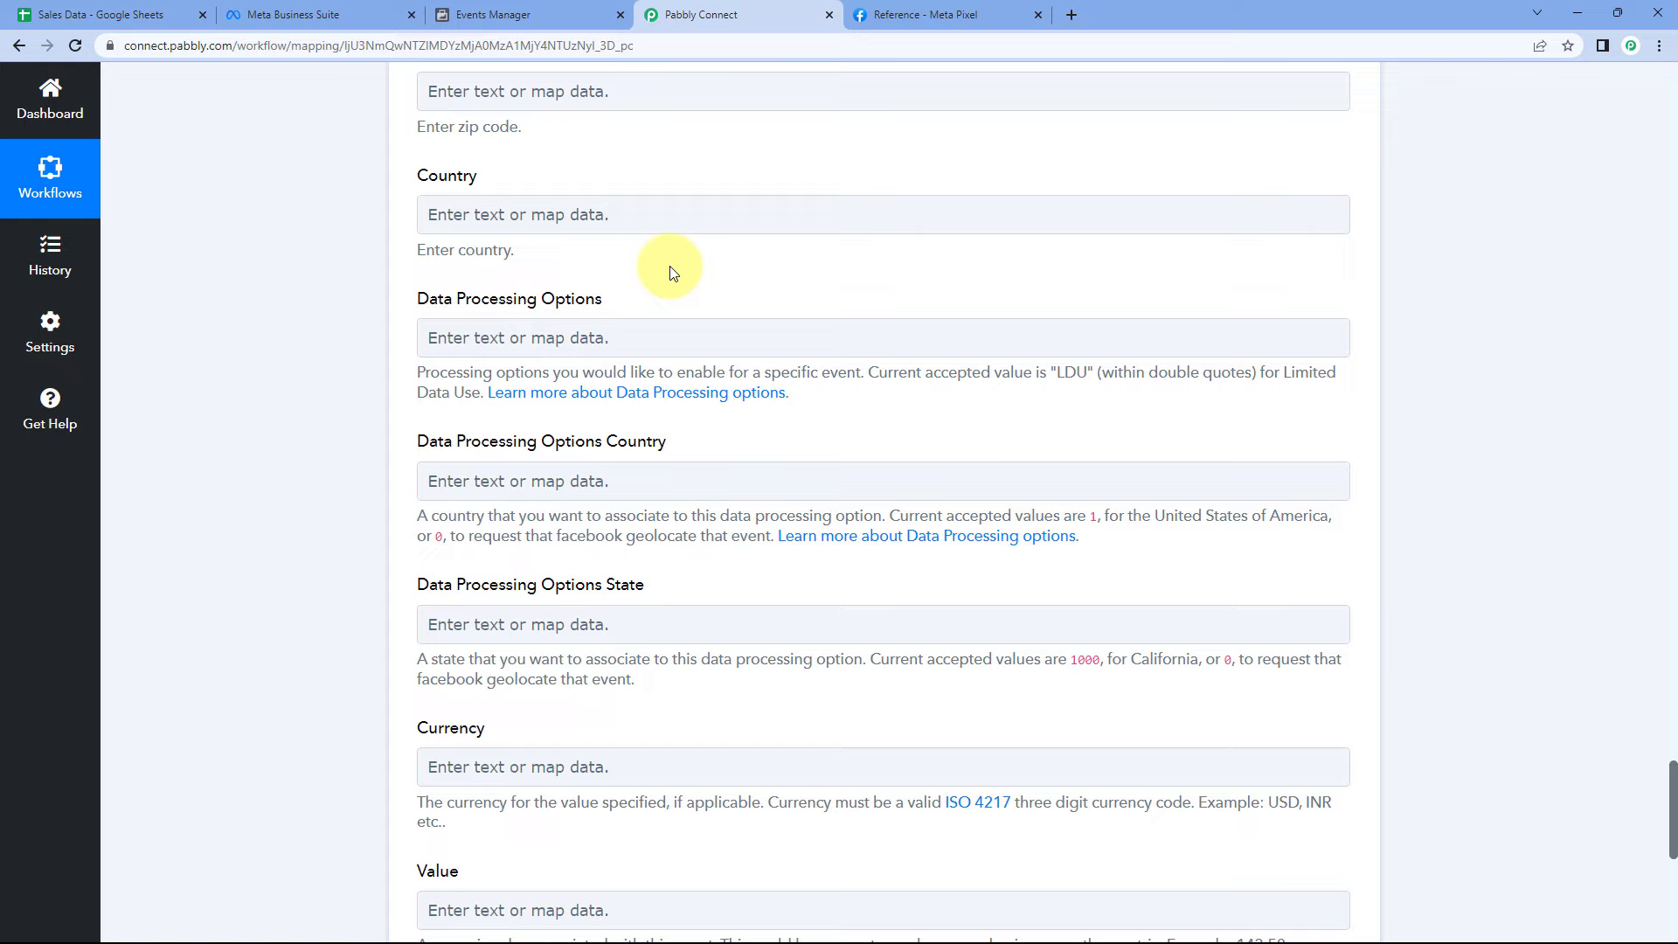
scroll(668, 271, down, 2)
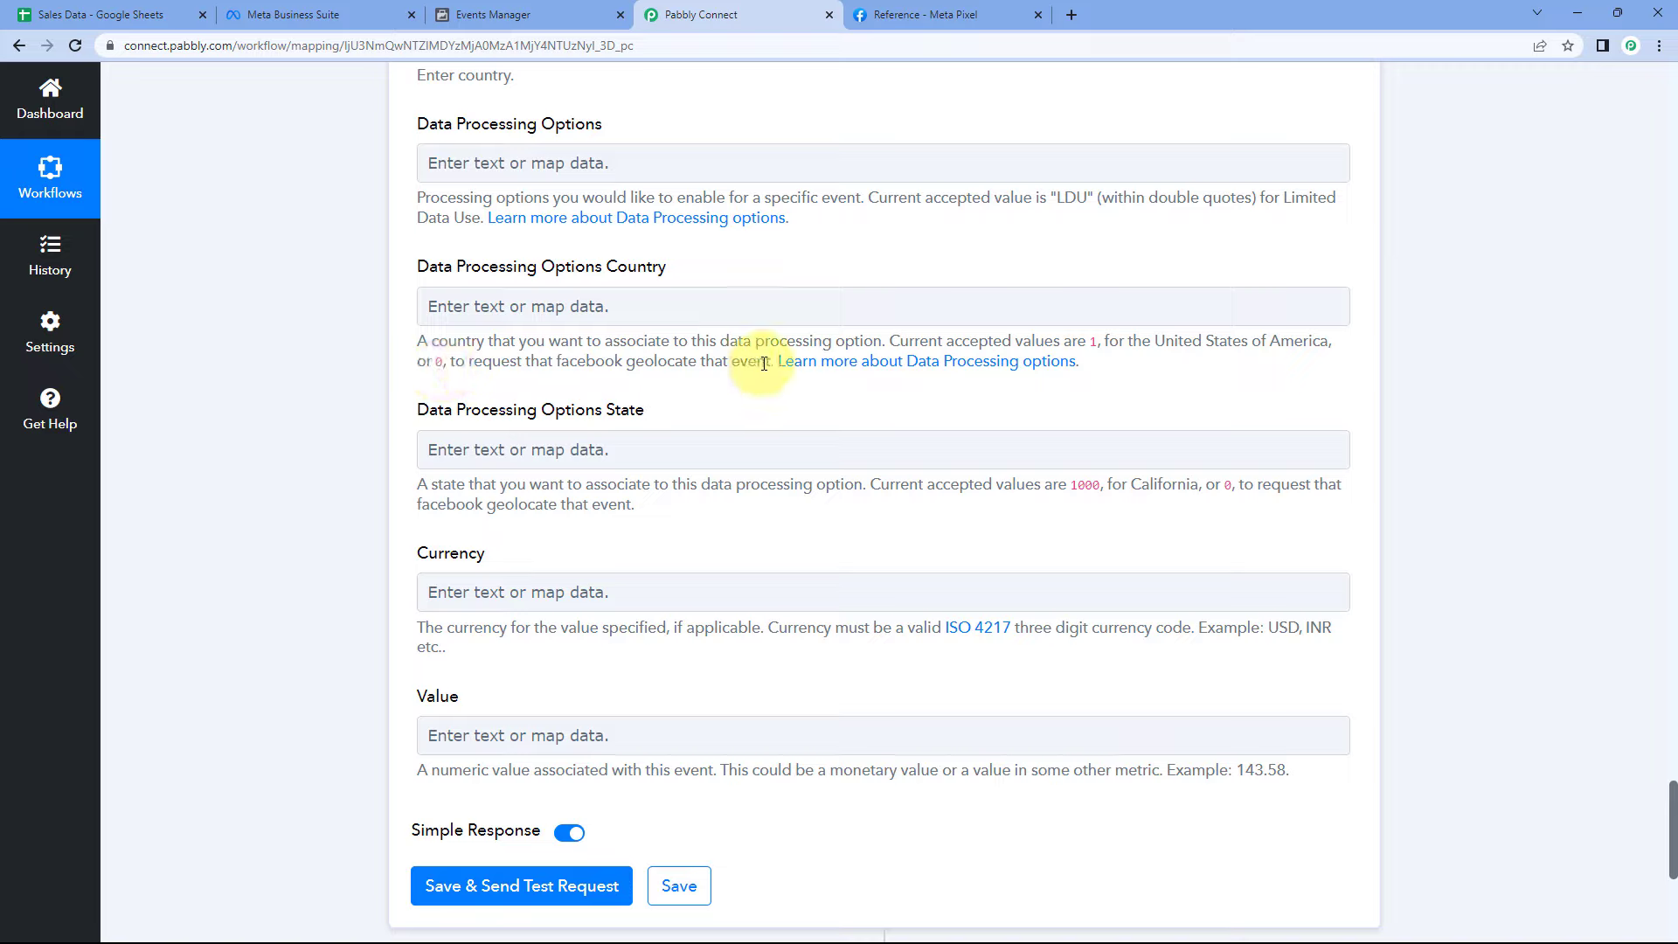
- Open Meta's Data Processing Options documentation in a new tab, then return to the workflow form
click(730, 300)
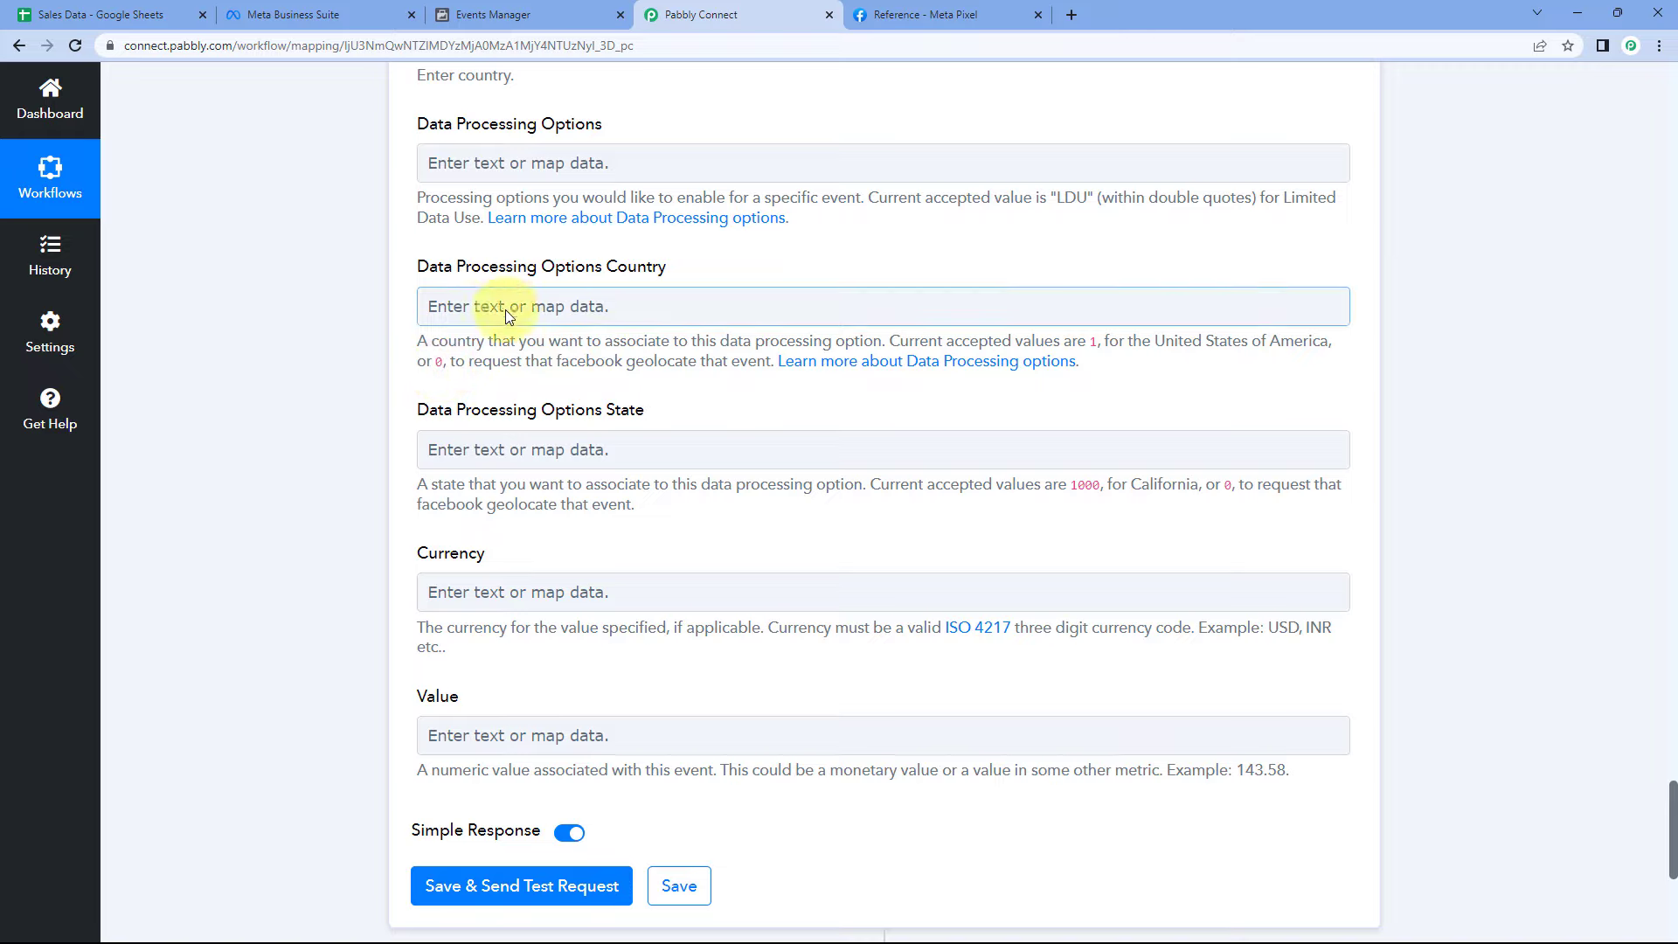
click(638, 219)
click(702, 15)
scroll(568, 374, down, 2)
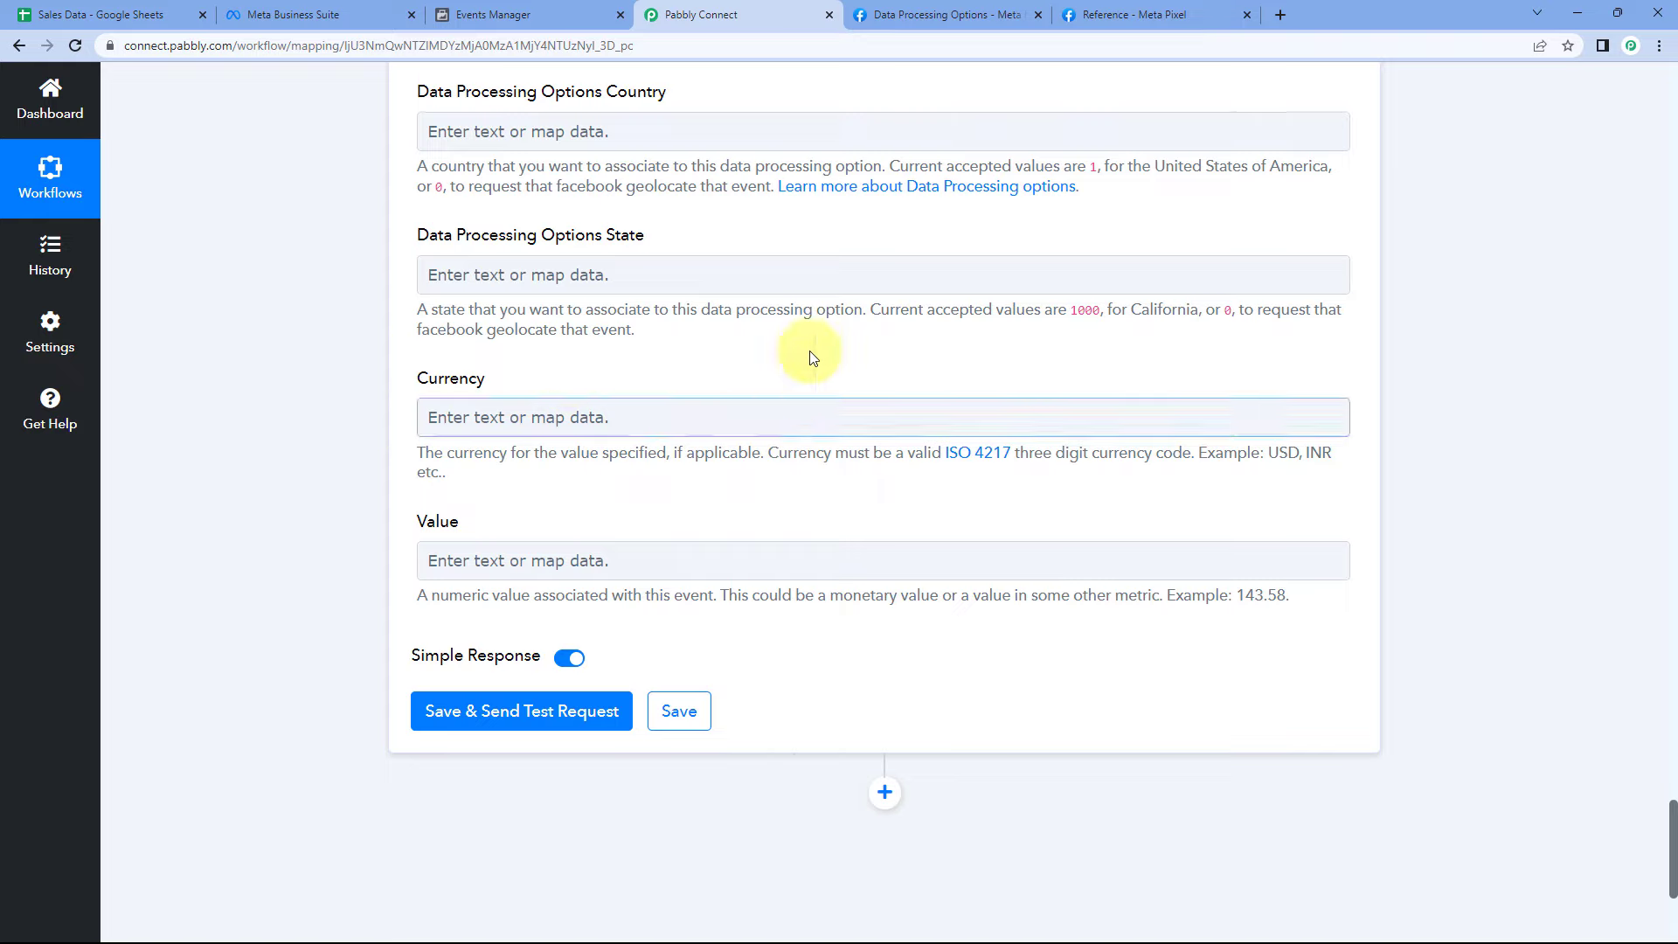
- Look up valid ISO 4217 currency codes on Wikipedia, then return to the Currency field
click(994, 459)
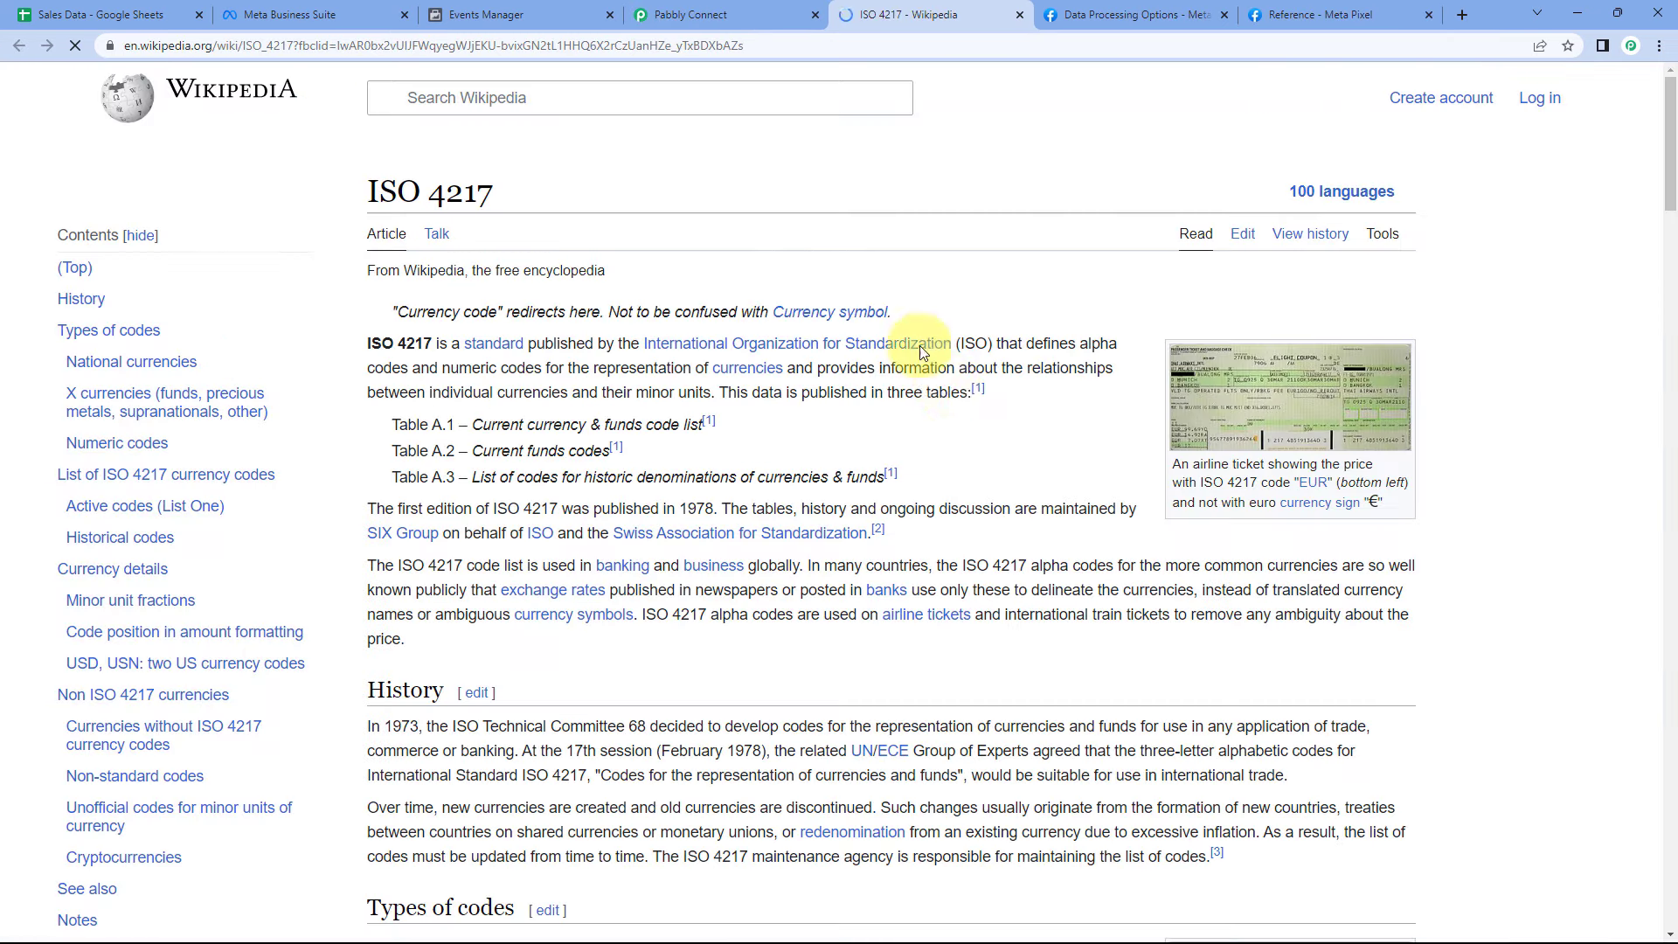
scroll(927, 359, down, 2)
click(725, 10)
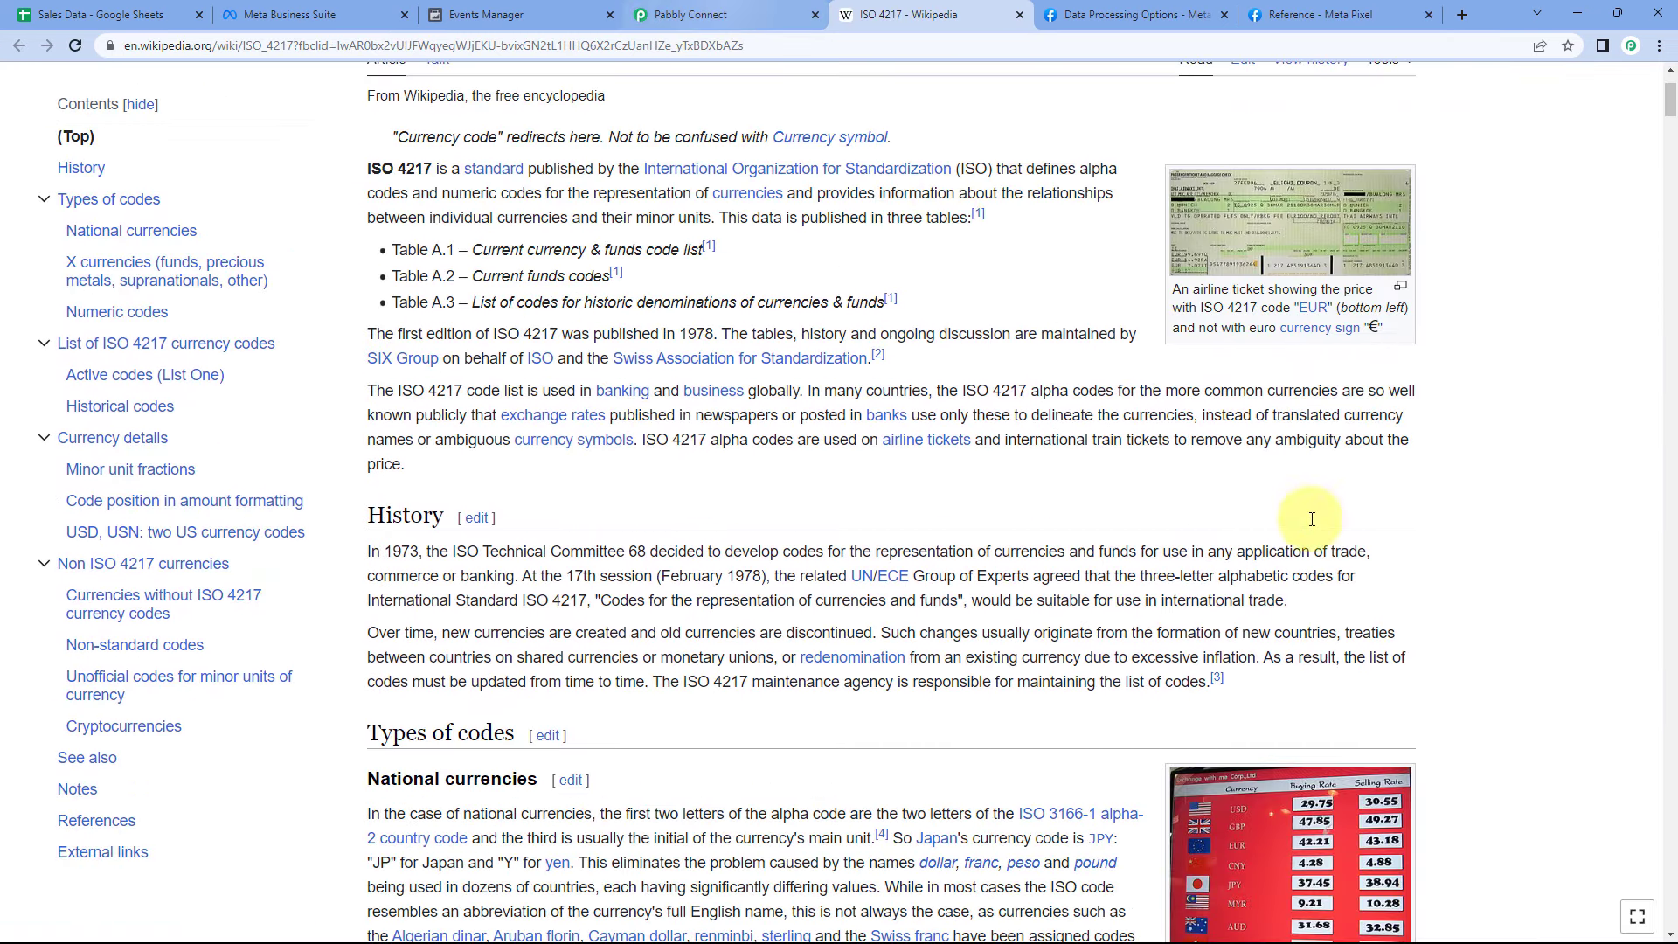
click(580, 410)
- Enter INR as the Currency and map the sheet's Total Amount (2500) into Value
text(INR)
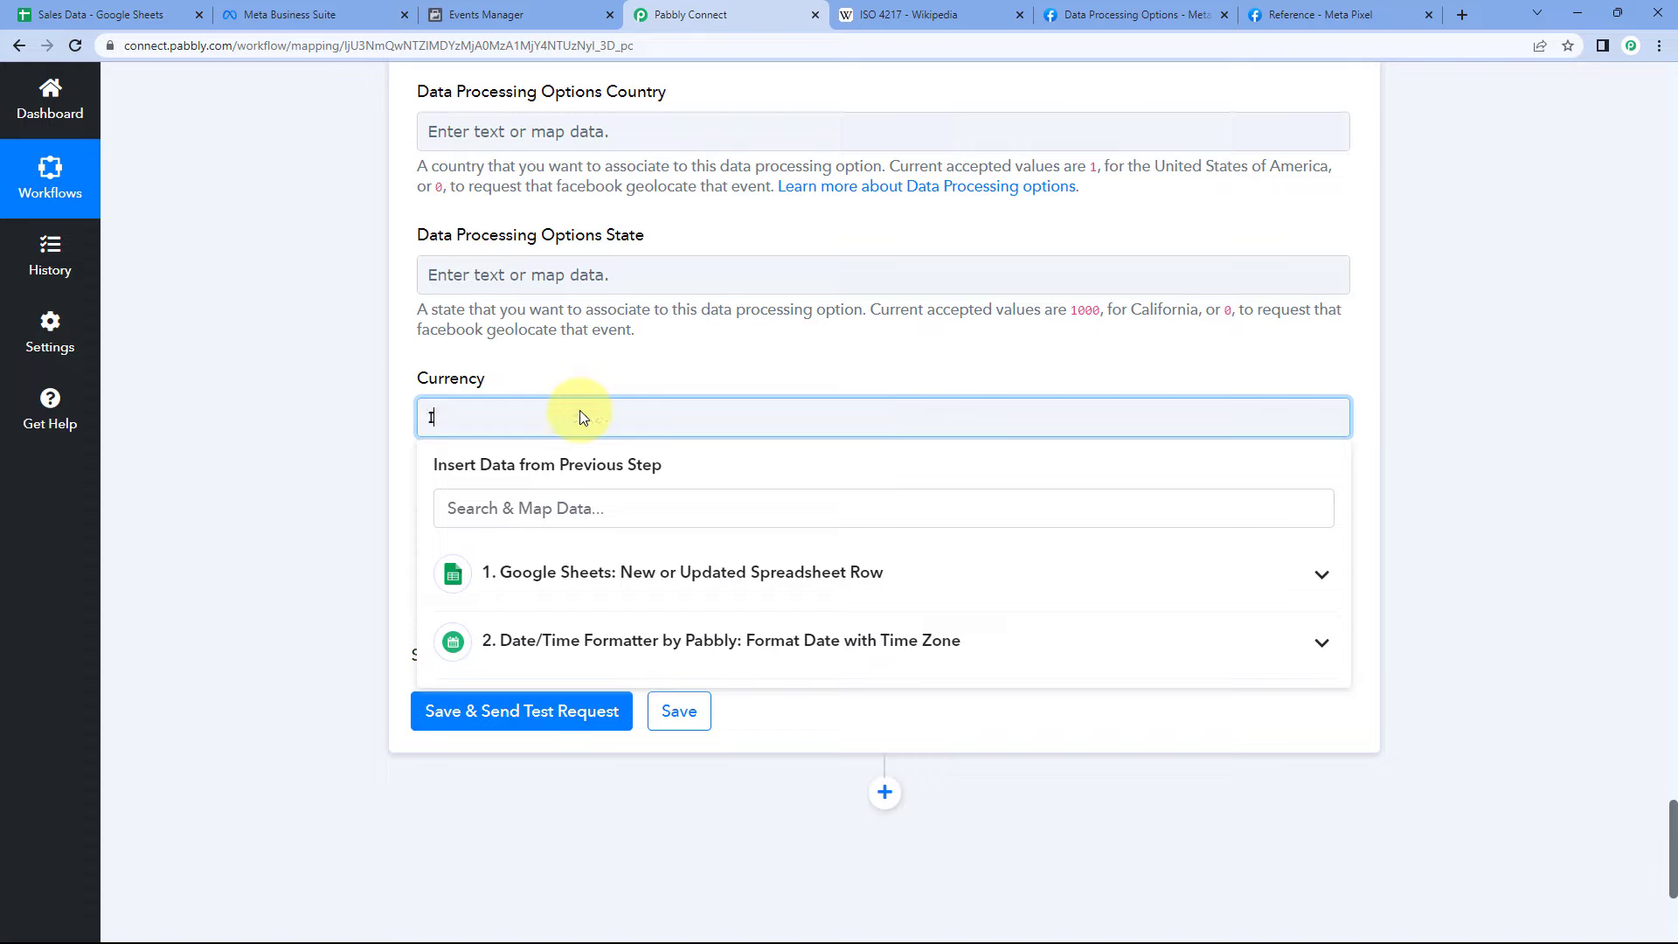
click(548, 374)
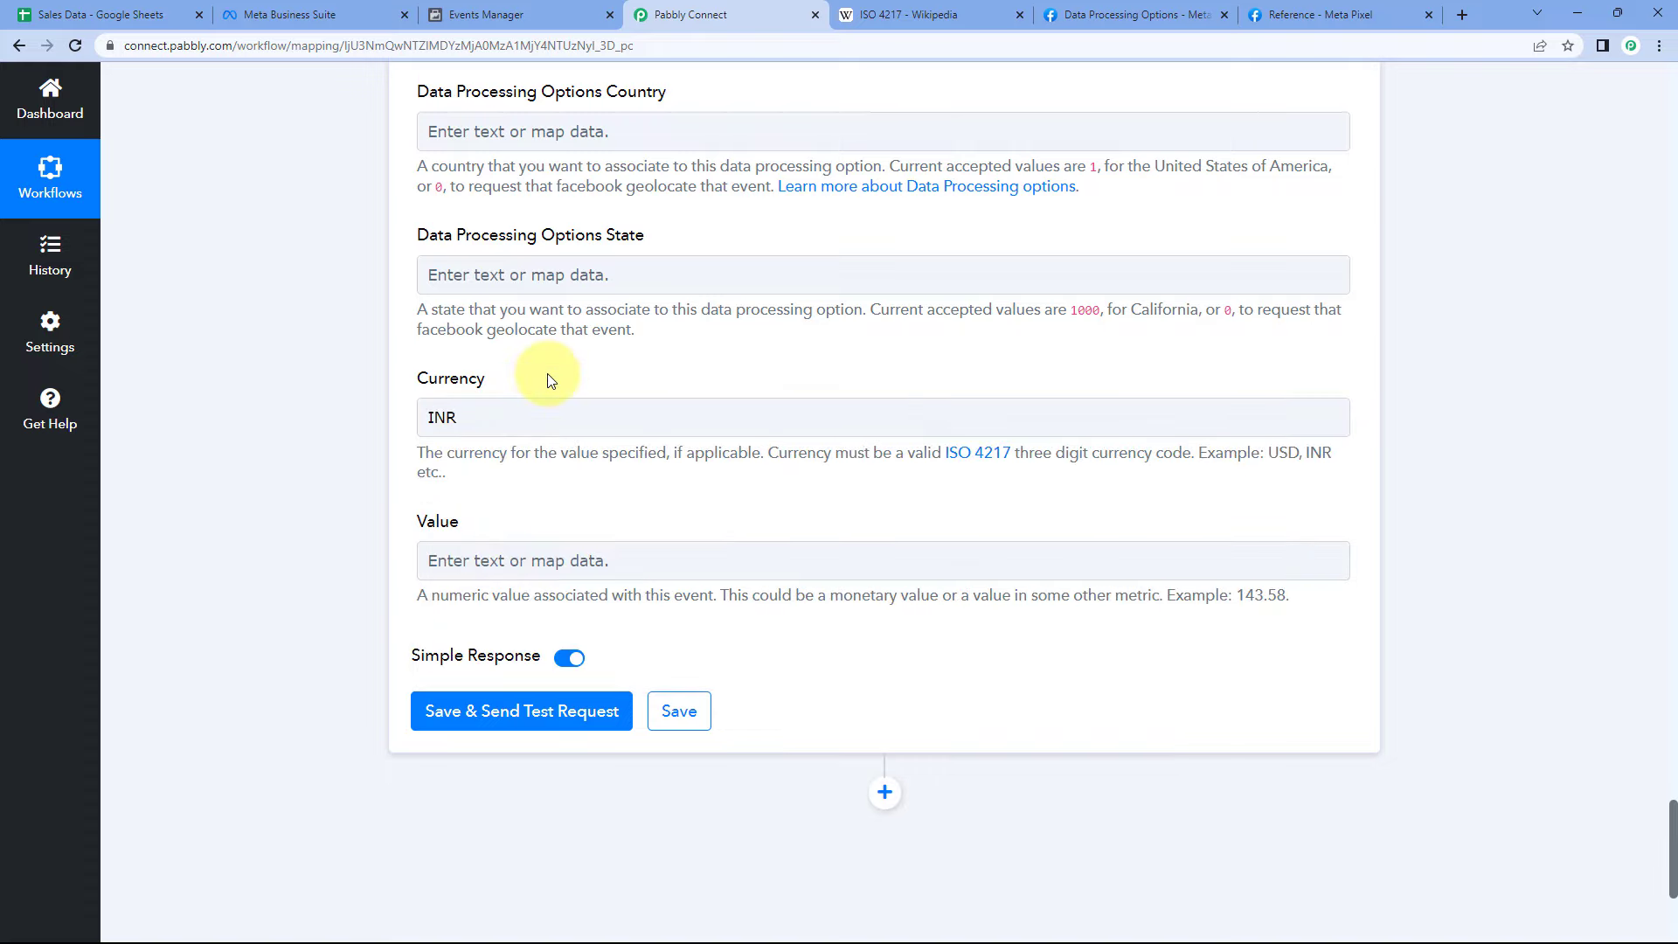
scroll(483, 420, down, 1)
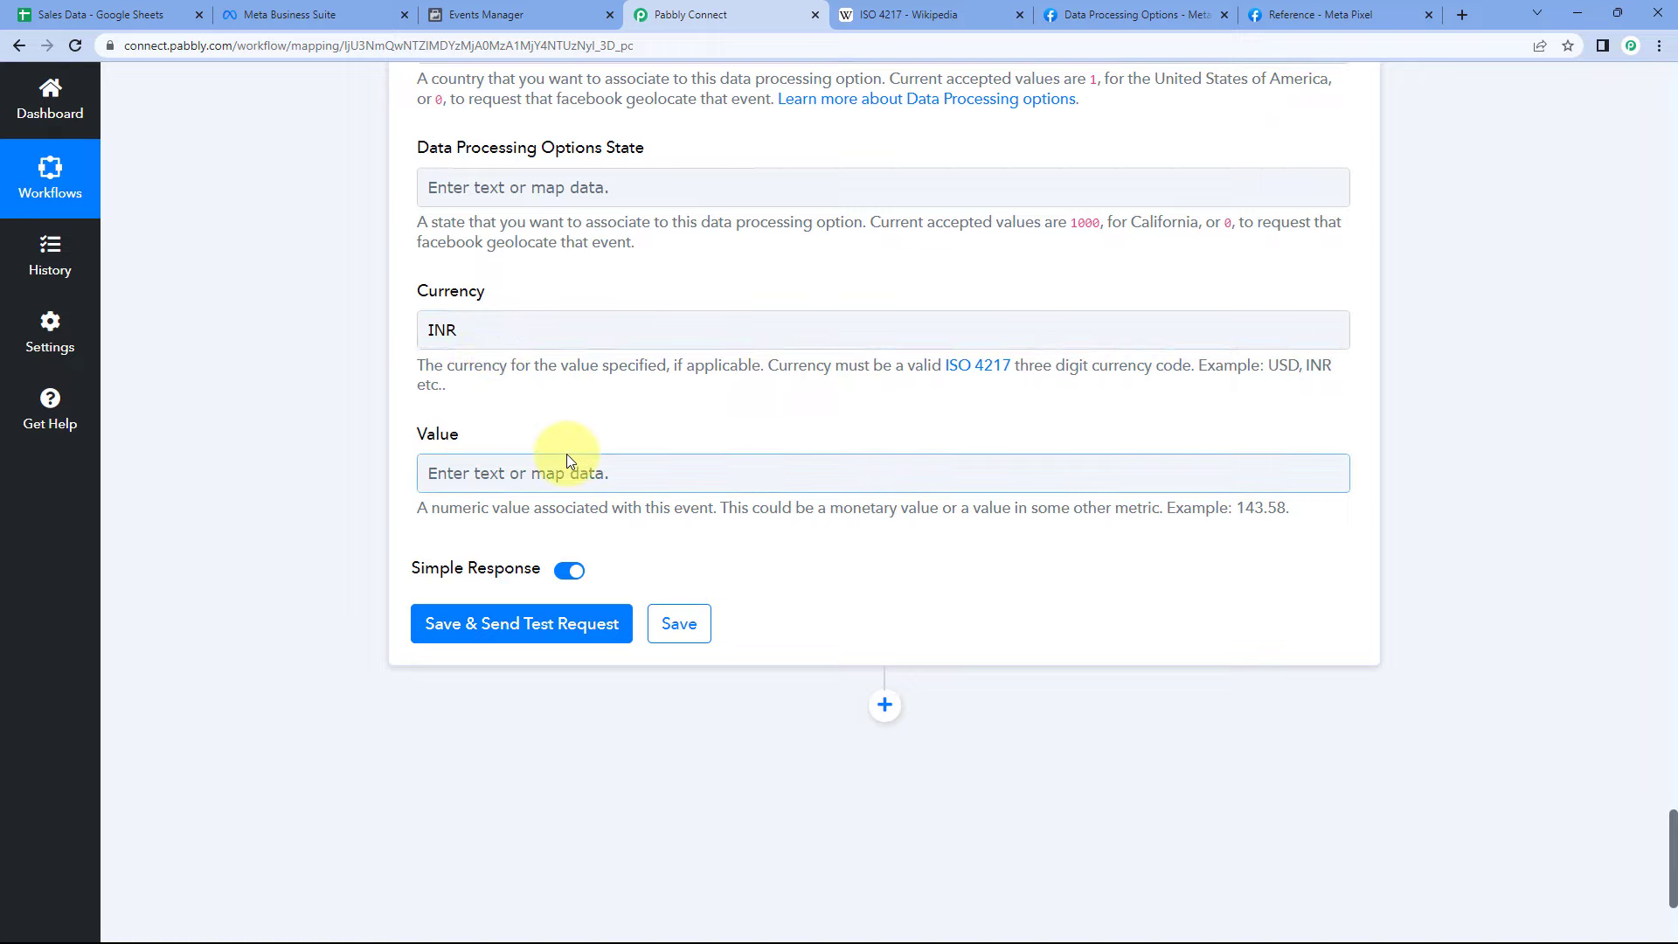
click(497, 472)
scroll(365, 479, down, 2)
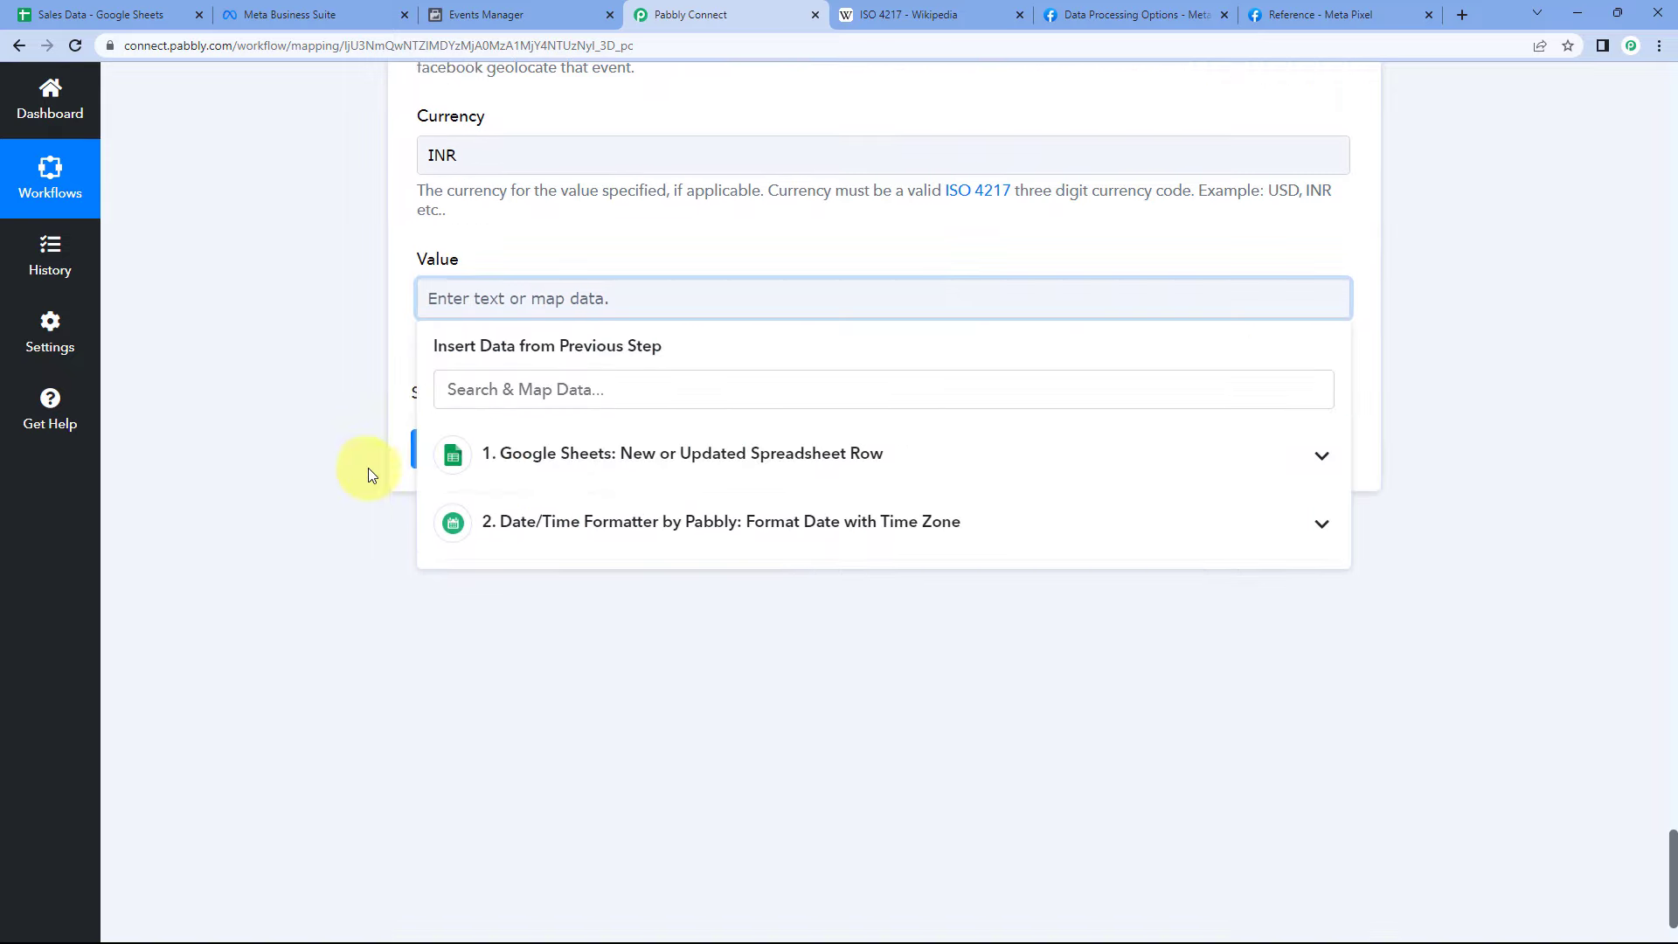
click(620, 461)
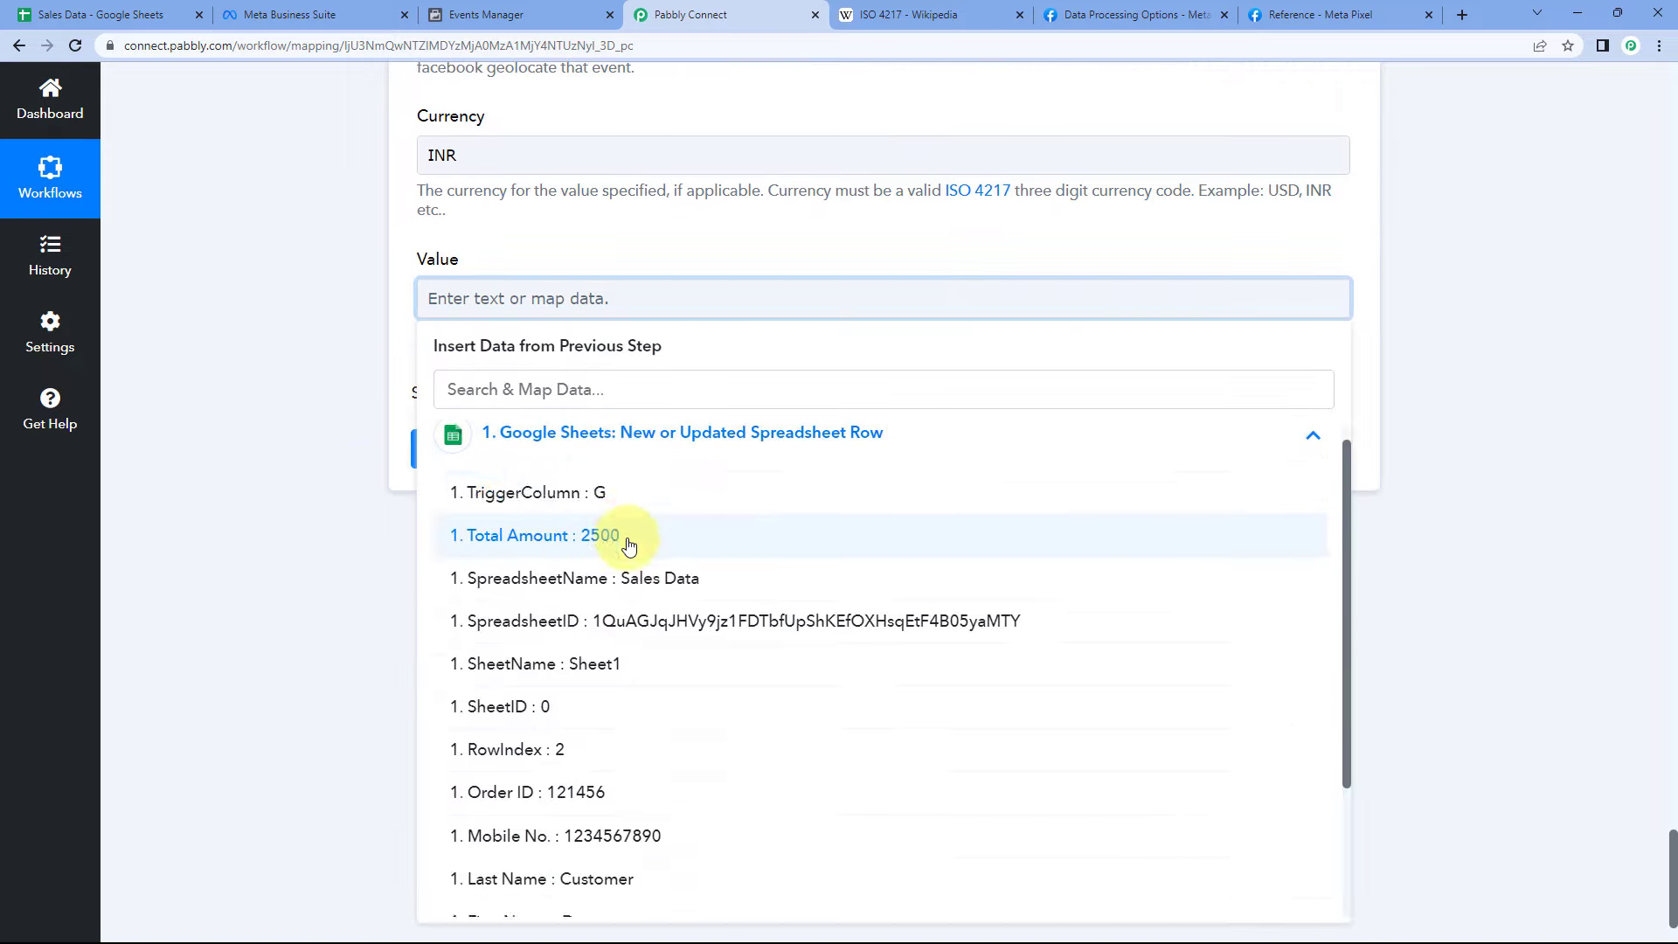
click(543, 555)
scroll(693, 393, up, 10)
scroll(690, 398, down, 10)
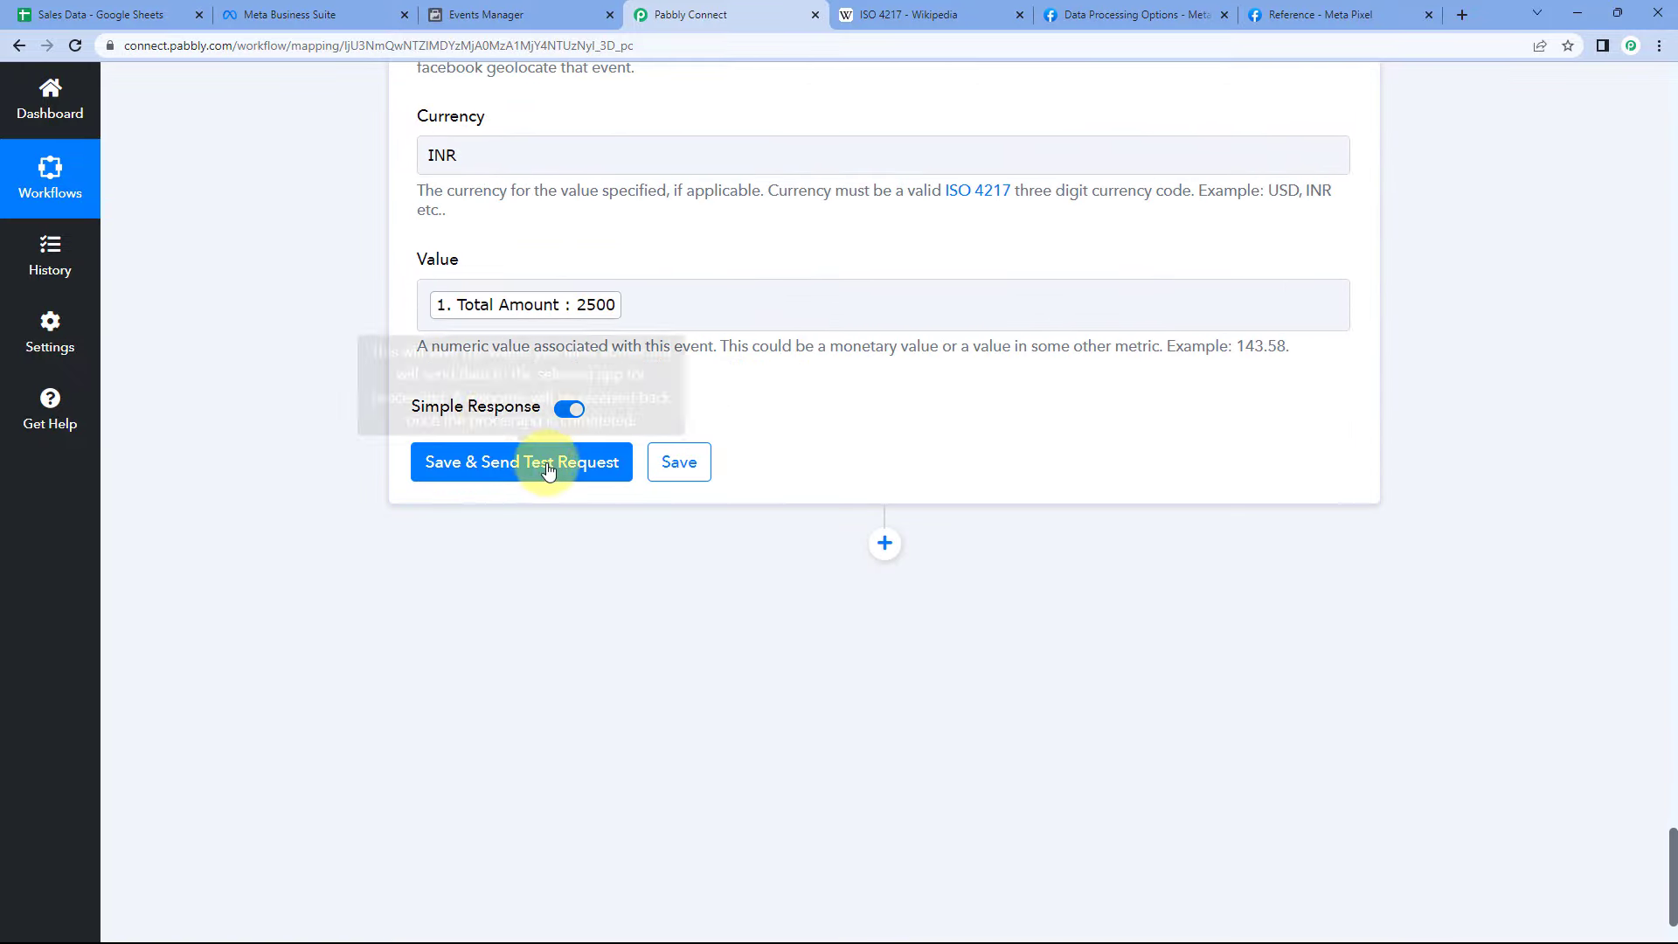
click(548, 469)
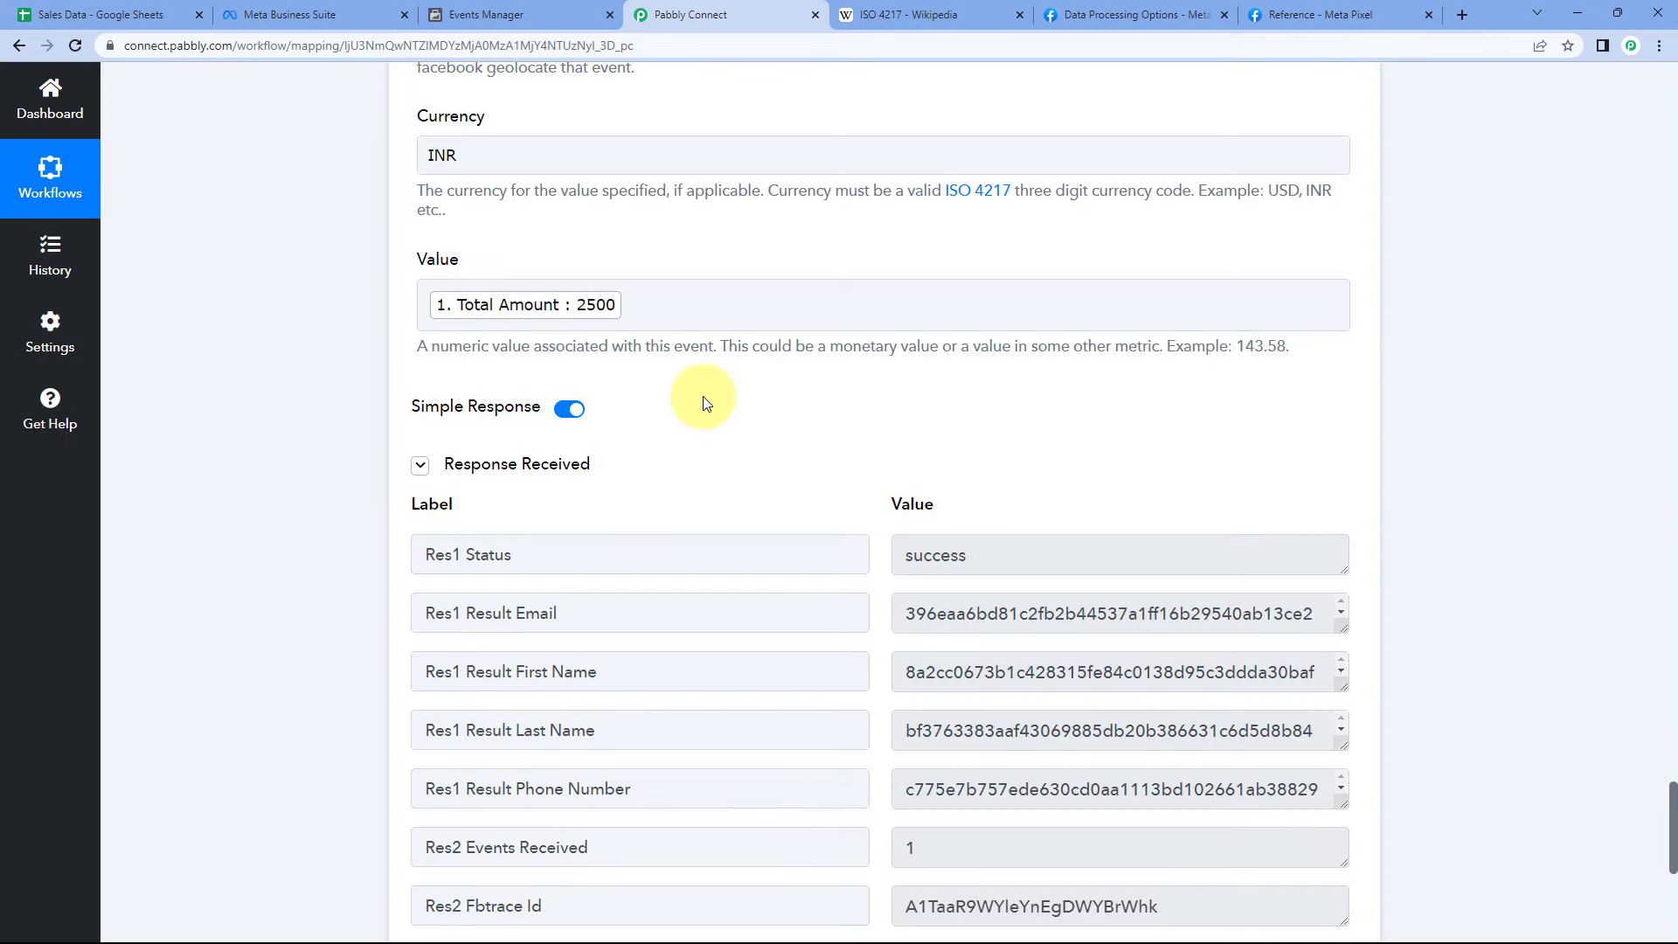
scroll(703, 396, down, 1)
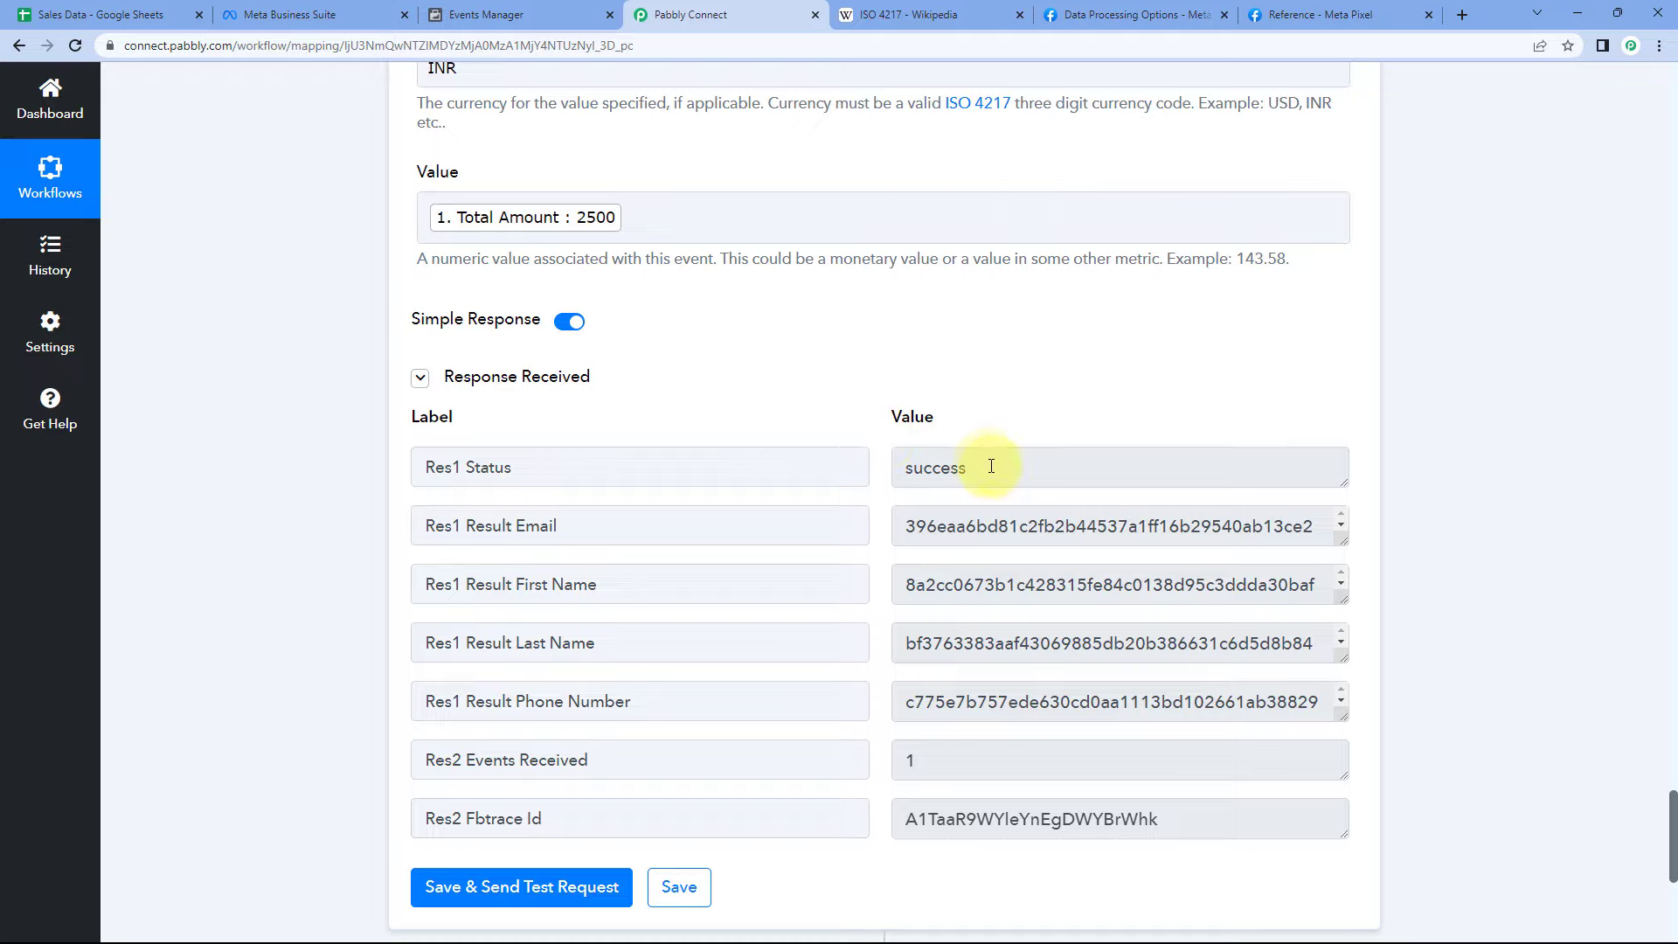
drag(991, 468, 890, 468)
click(875, 434)
scroll(774, 411, up, 8)
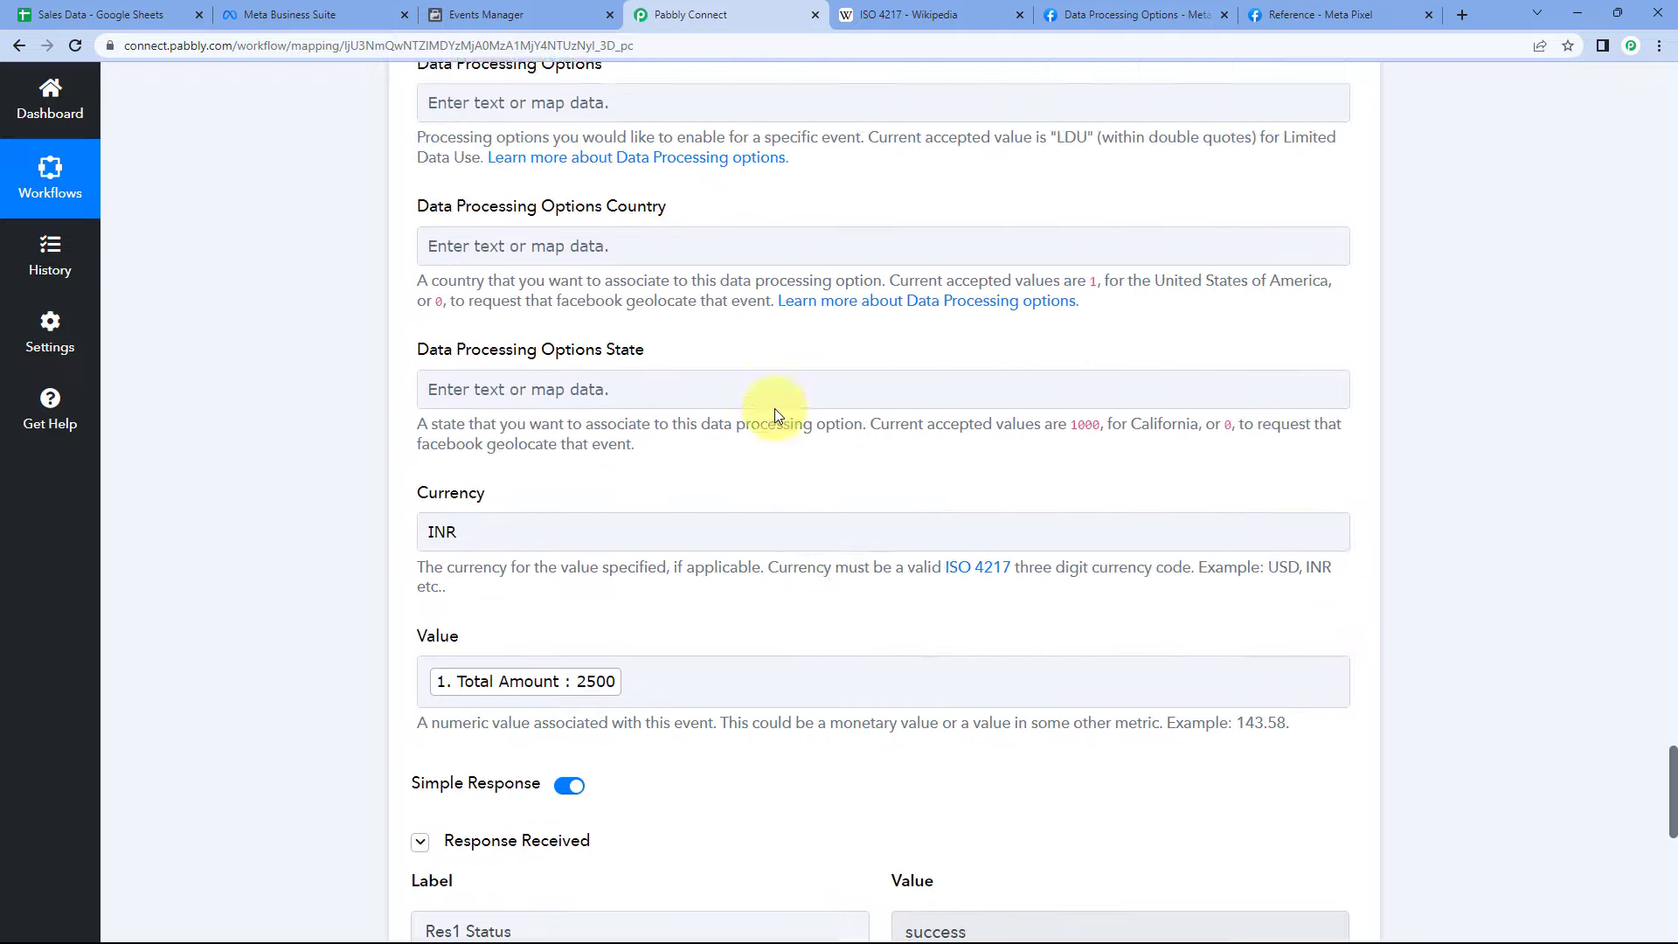
click(100, 14)
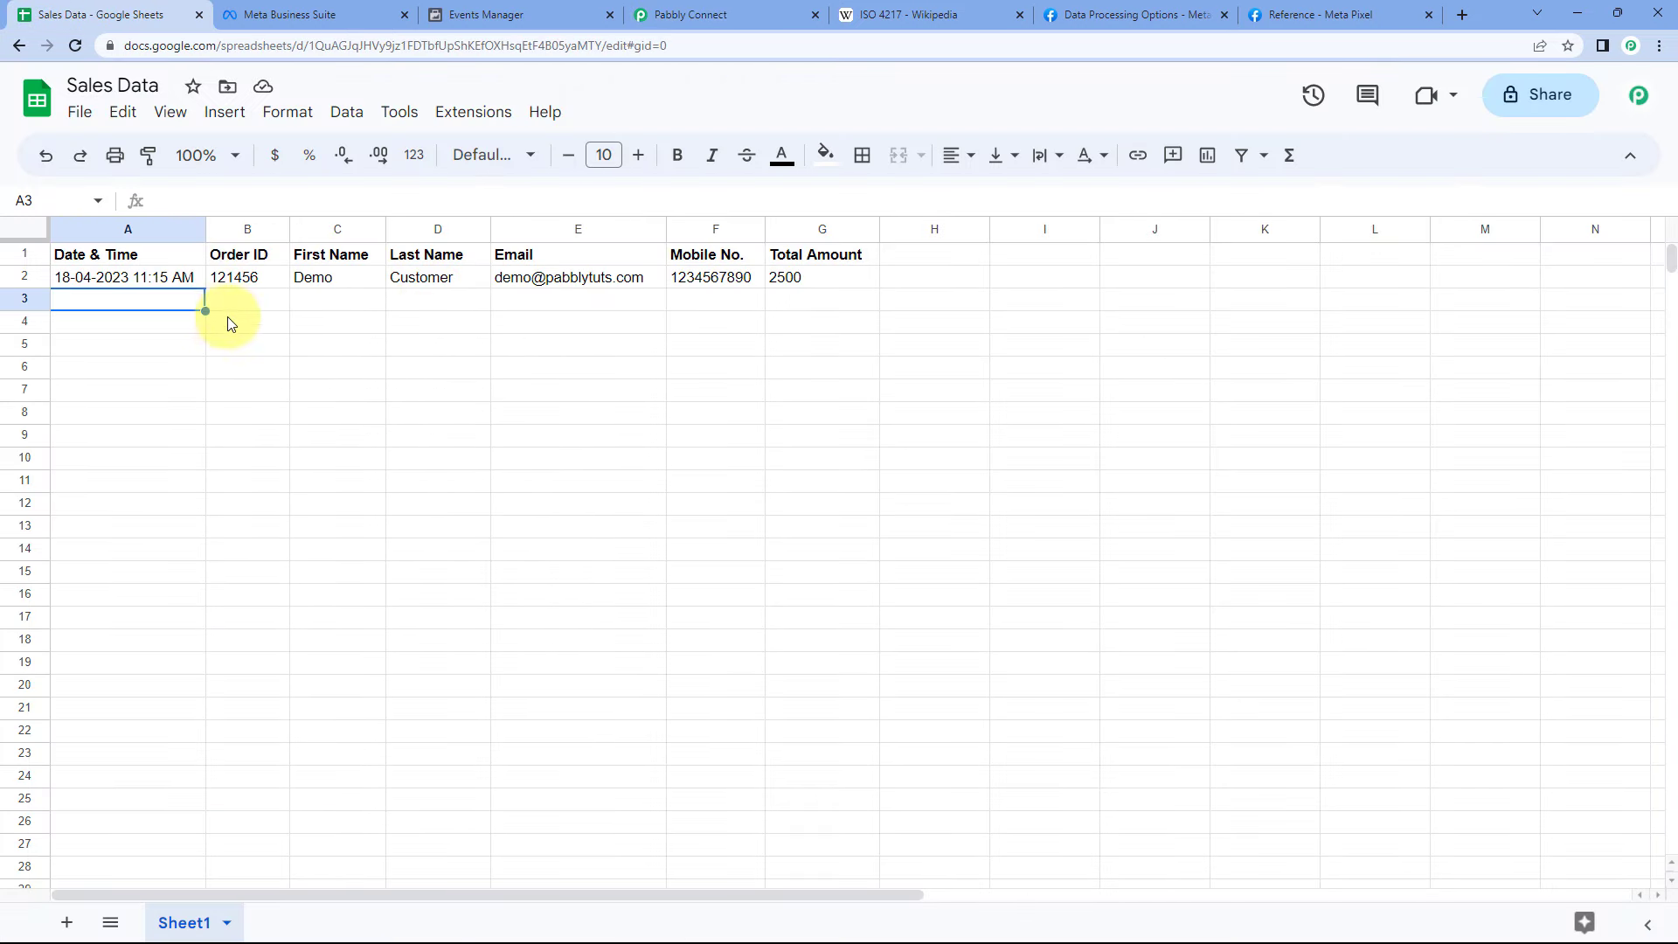
click(753, 7)
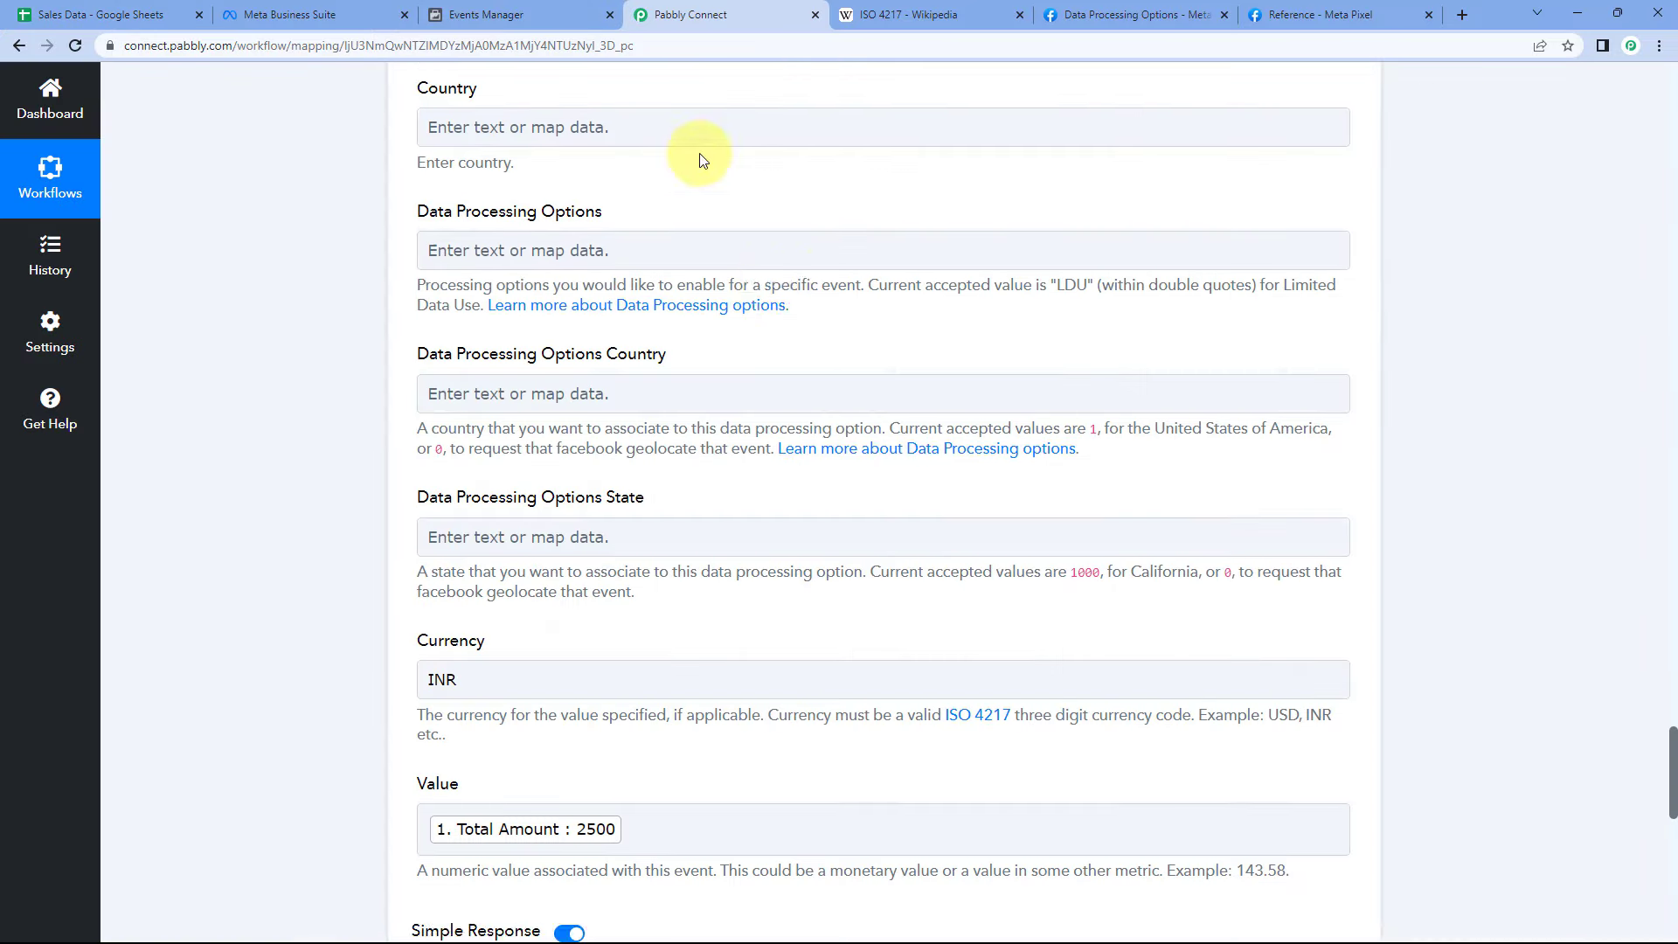
scroll(757, 363, up, 10)
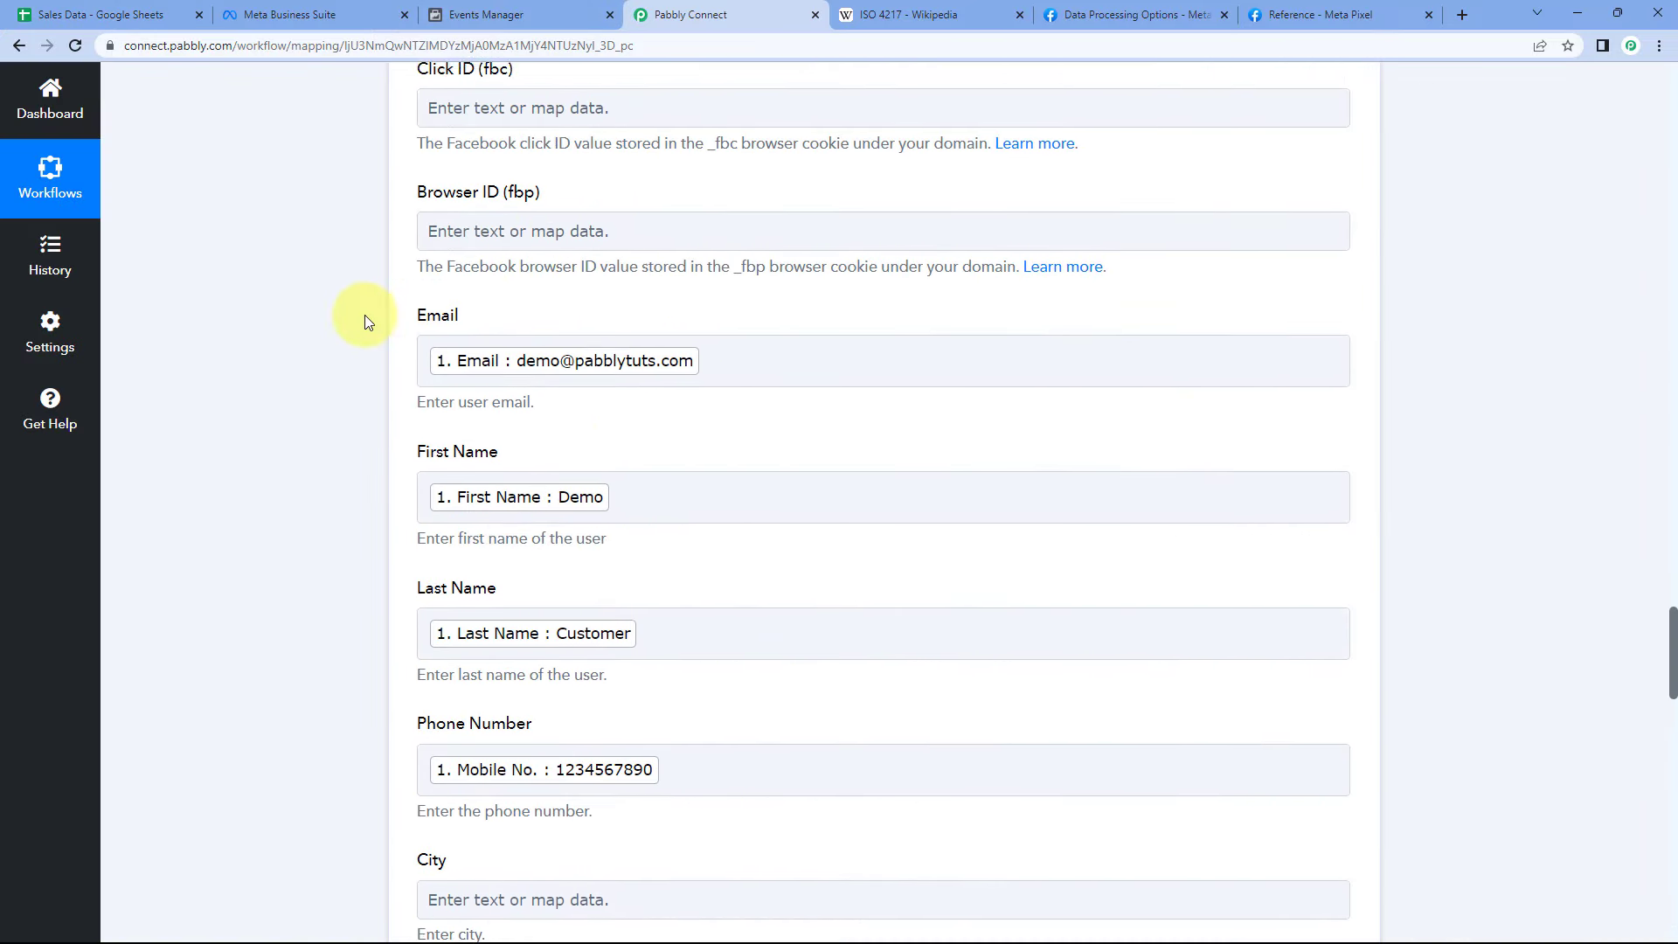
scroll(341, 337, up, 15)
scroll(339, 334, up, 4)
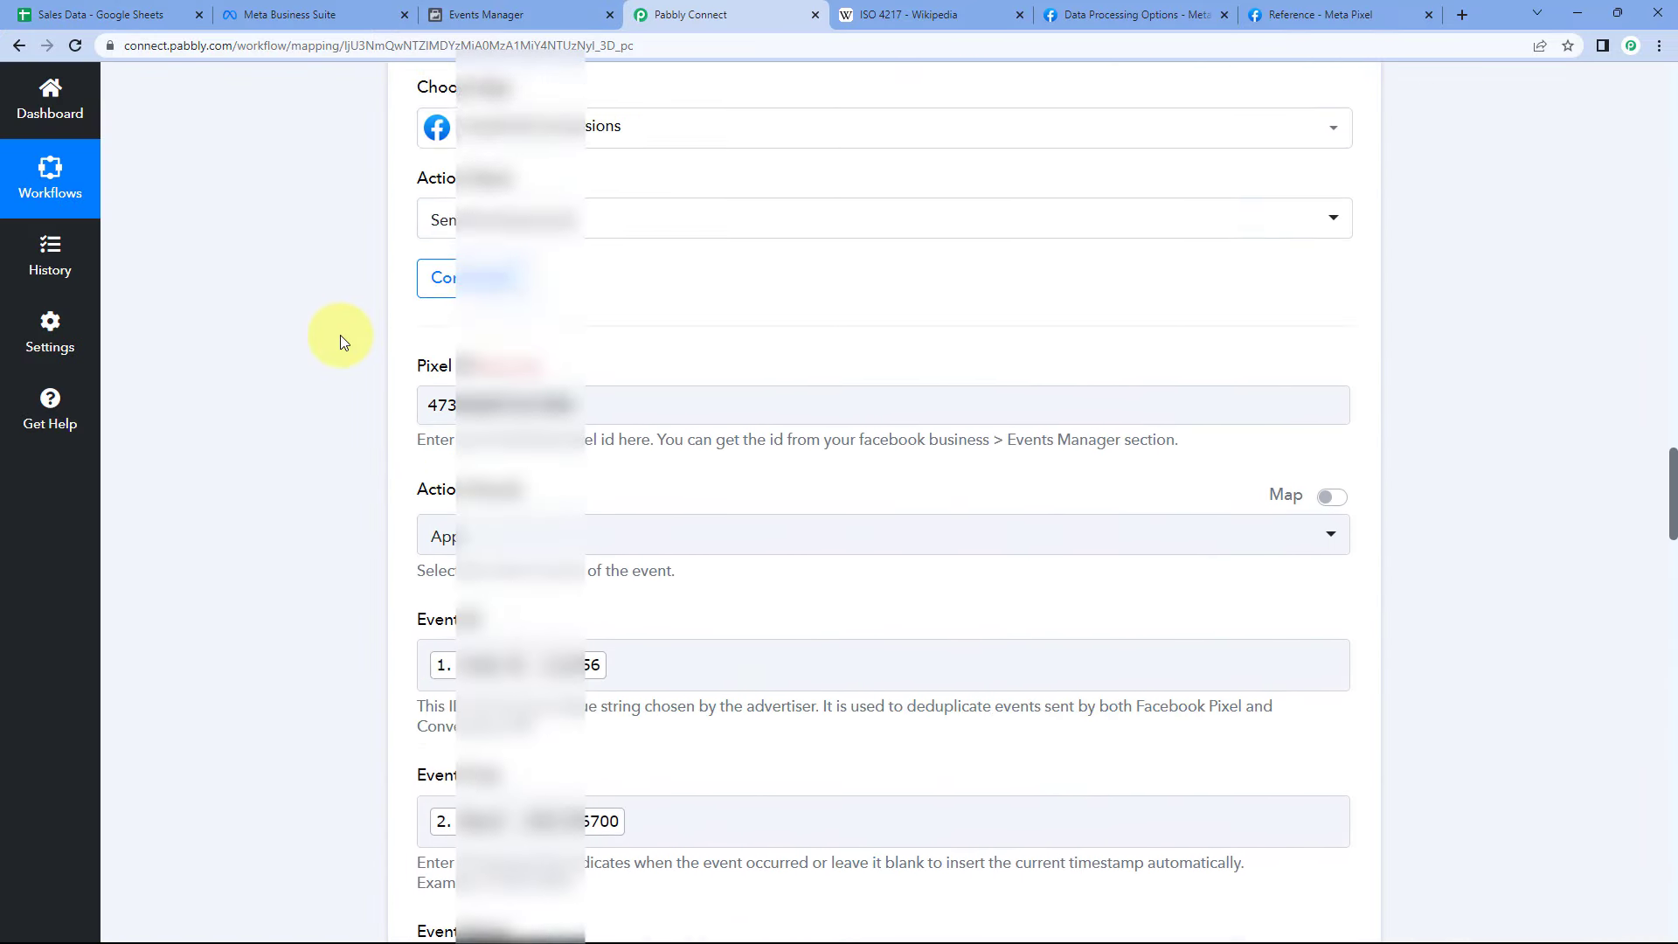
- Expand the newest Purchase test event and match its event ID against the sheet's Order ID
click(542, 13)
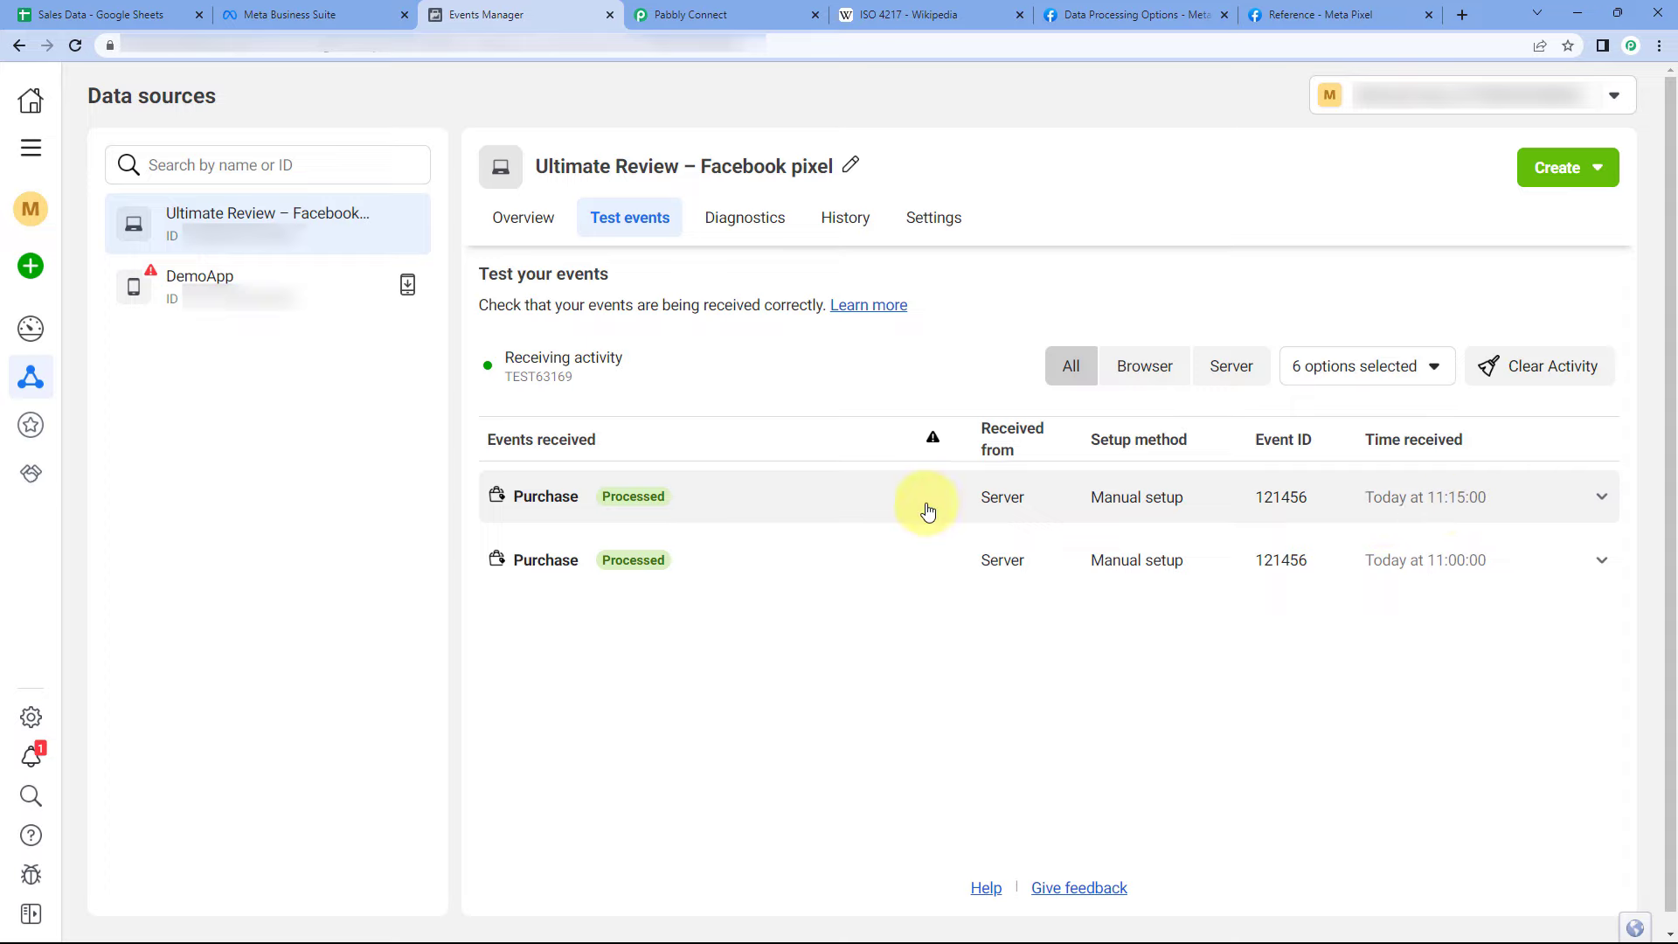
click(546, 507)
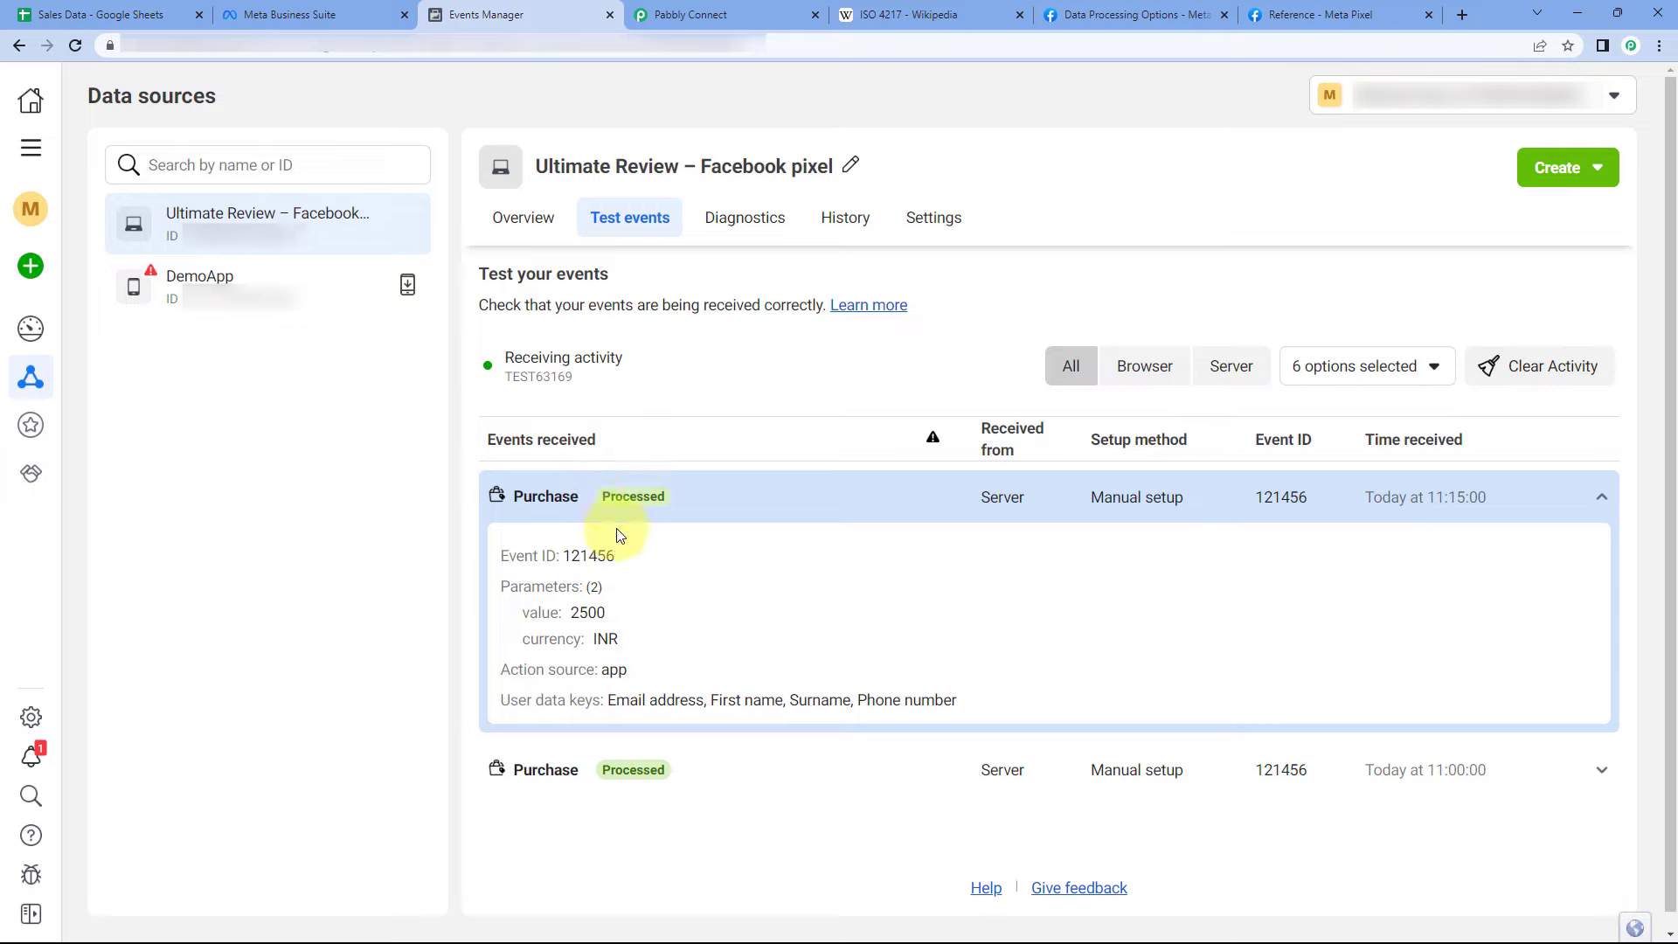
drag(616, 556, 560, 556)
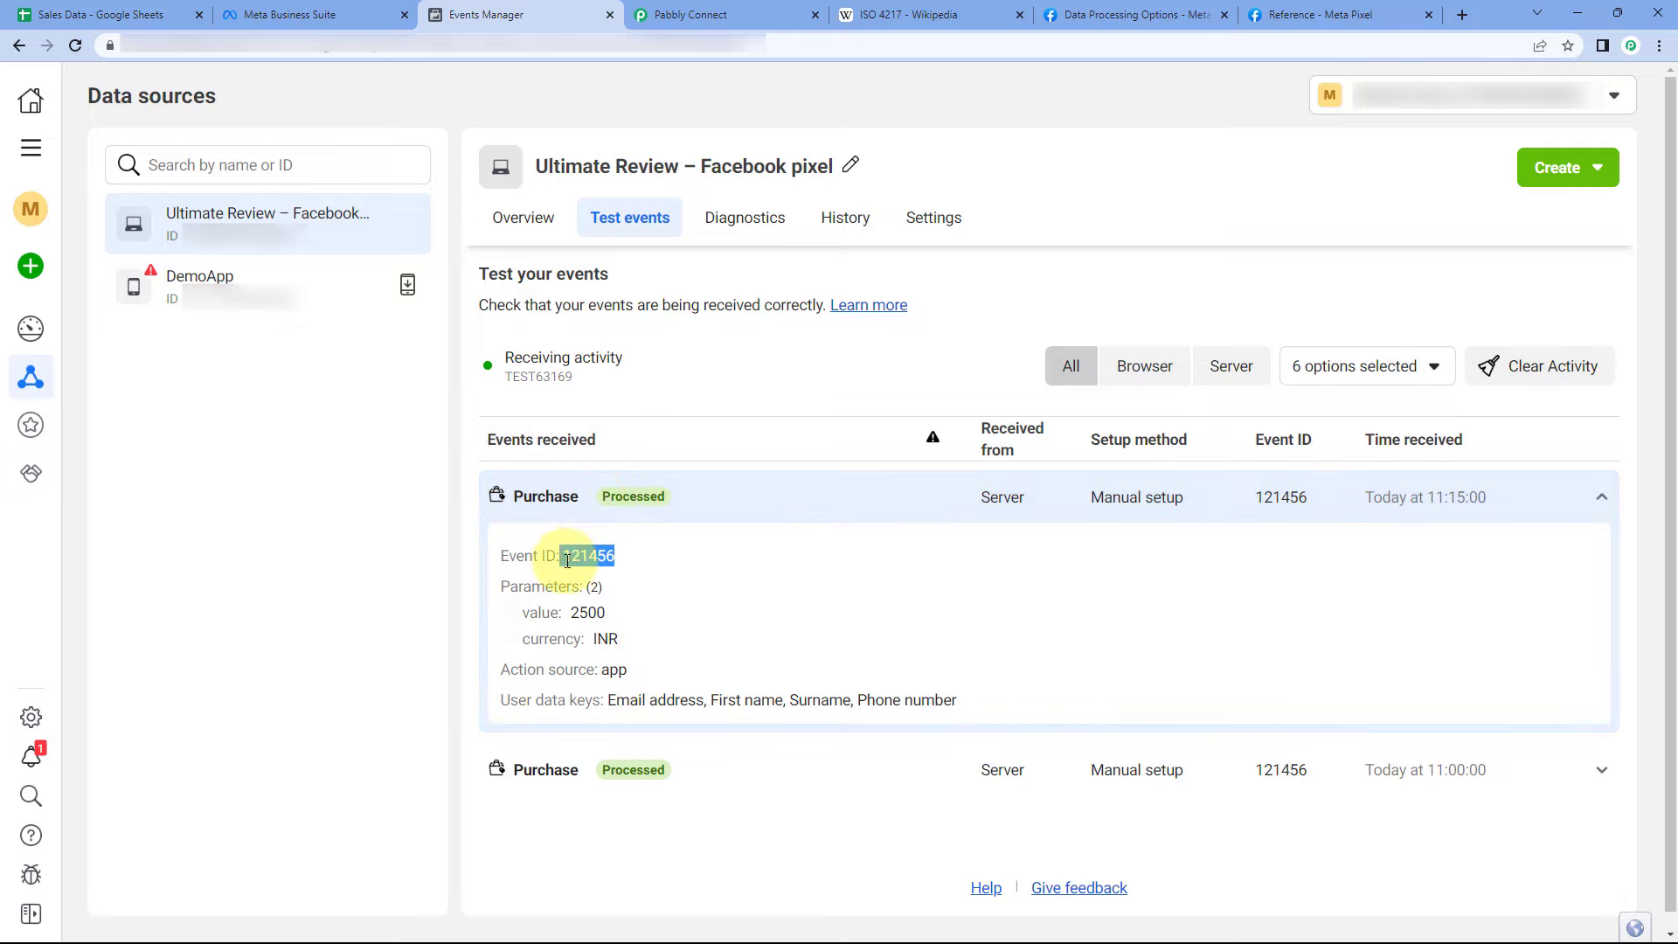
click(196, 15)
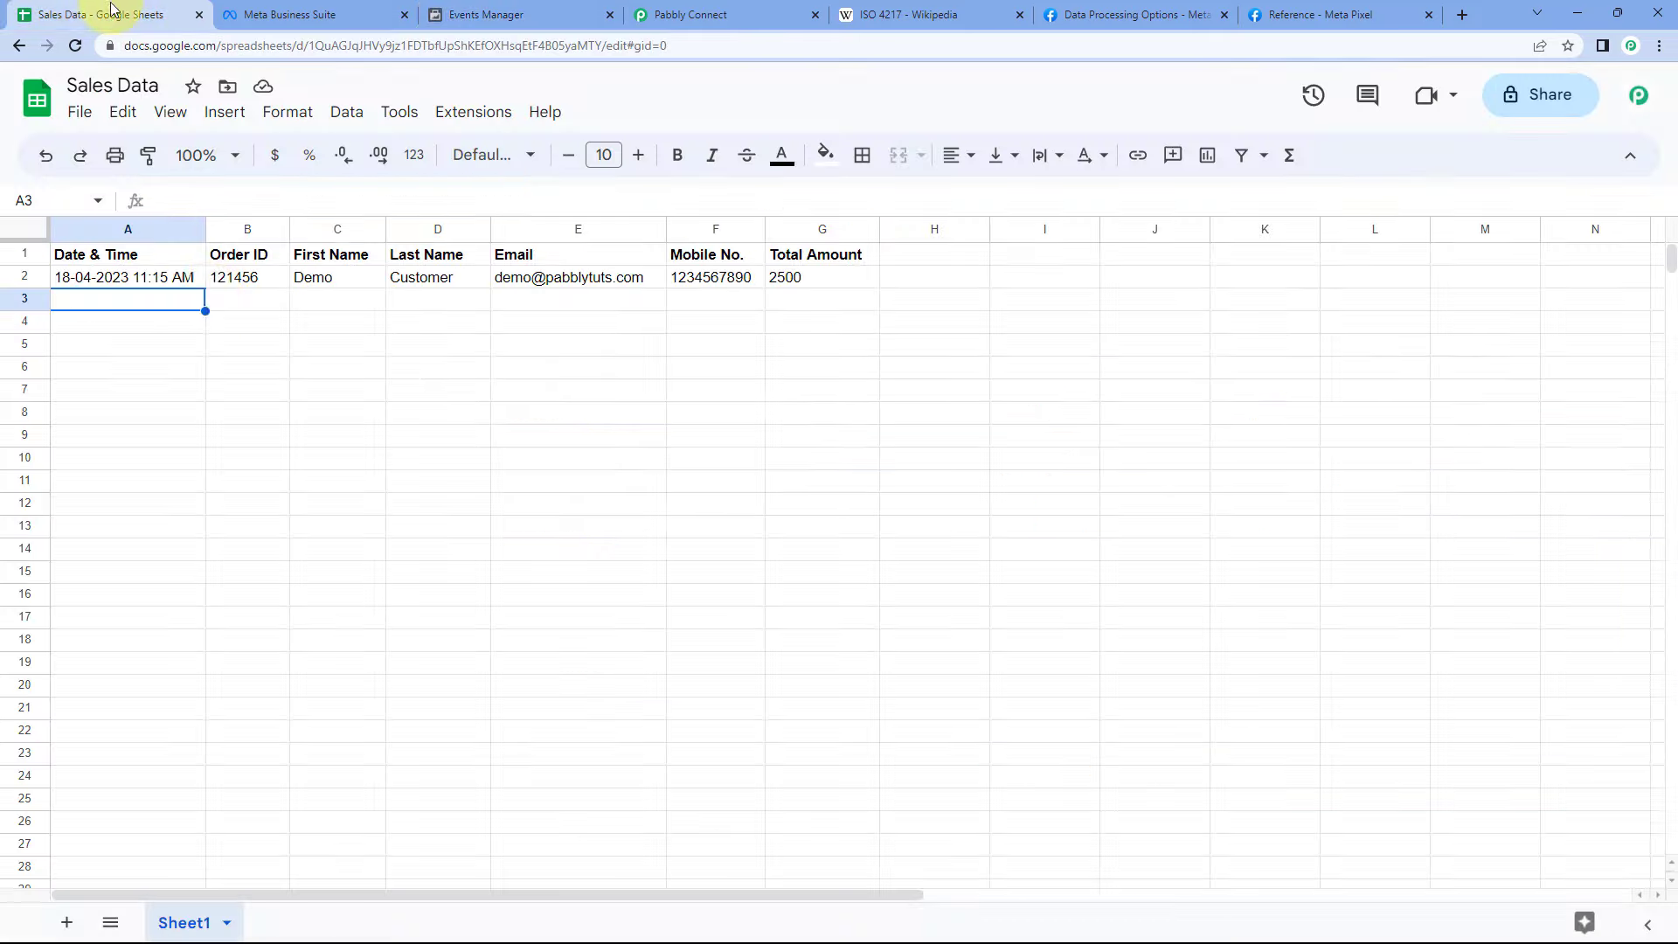
click(226, 278)
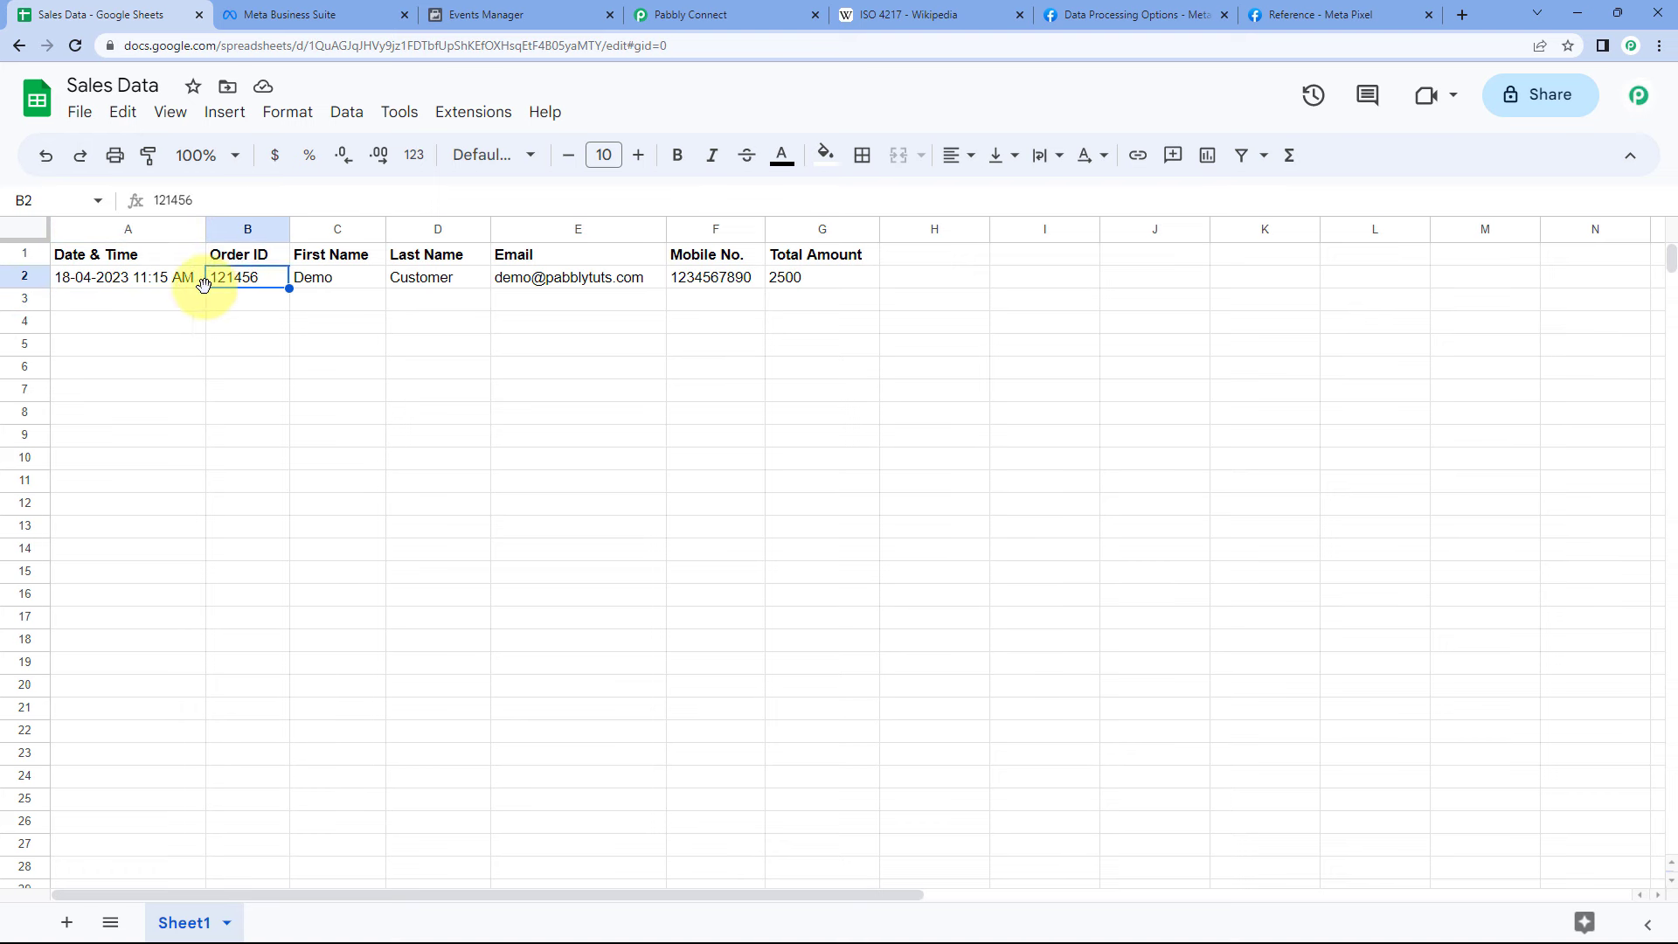
click(486, 15)
drag(603, 586, 571, 613)
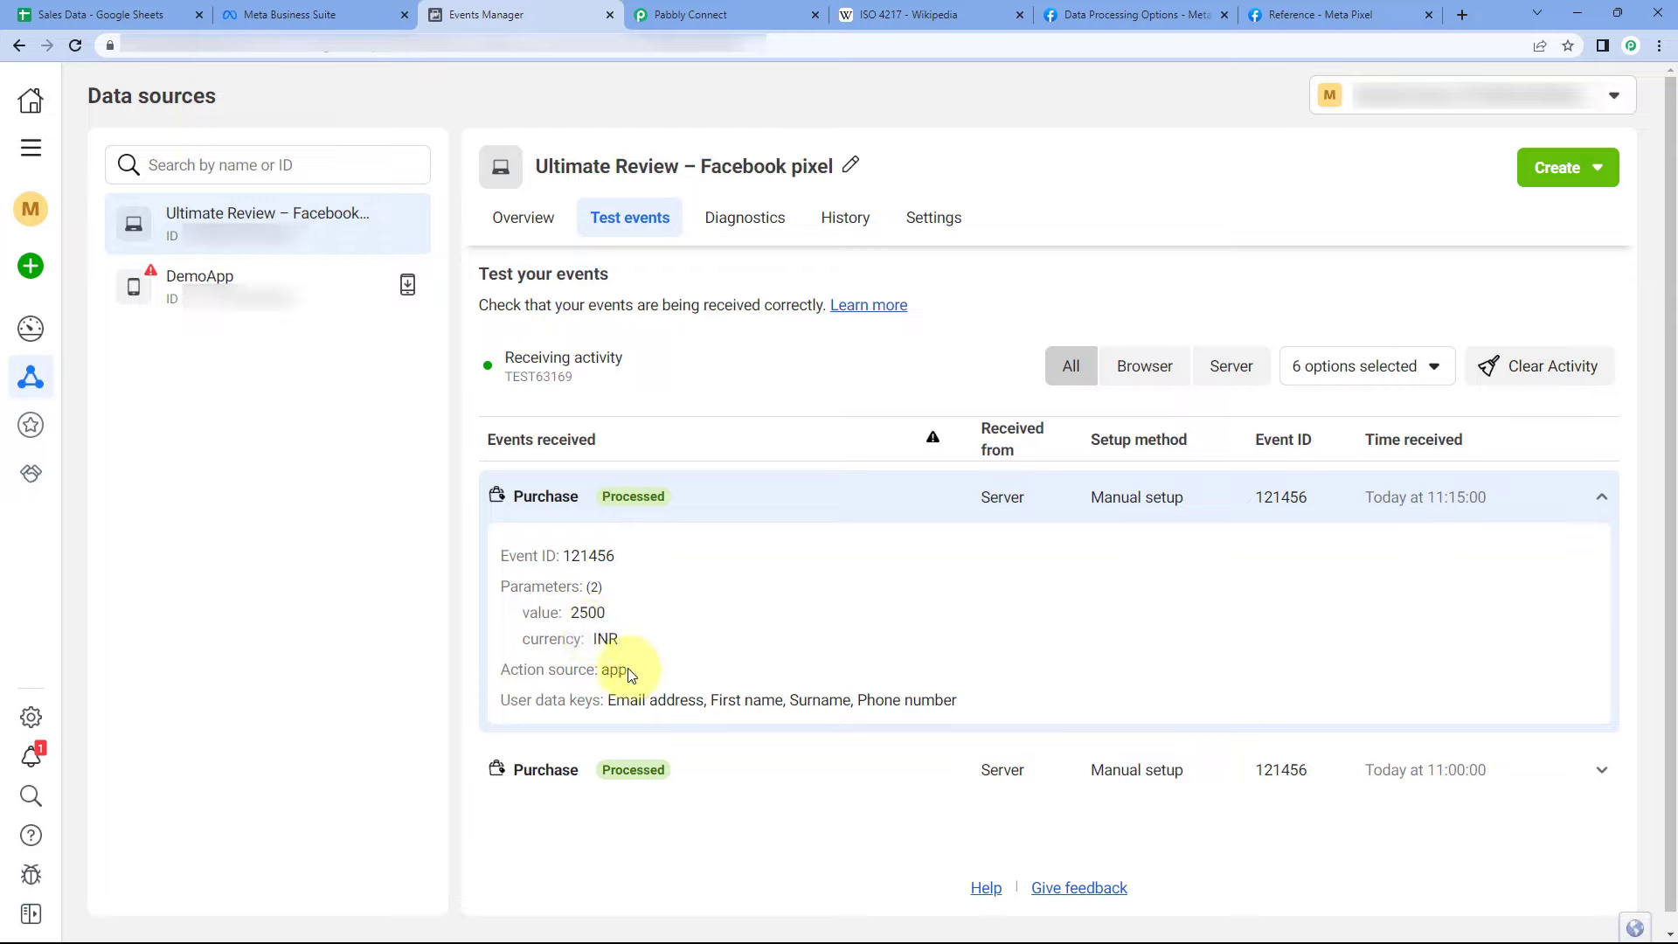
drag(601, 670, 628, 670)
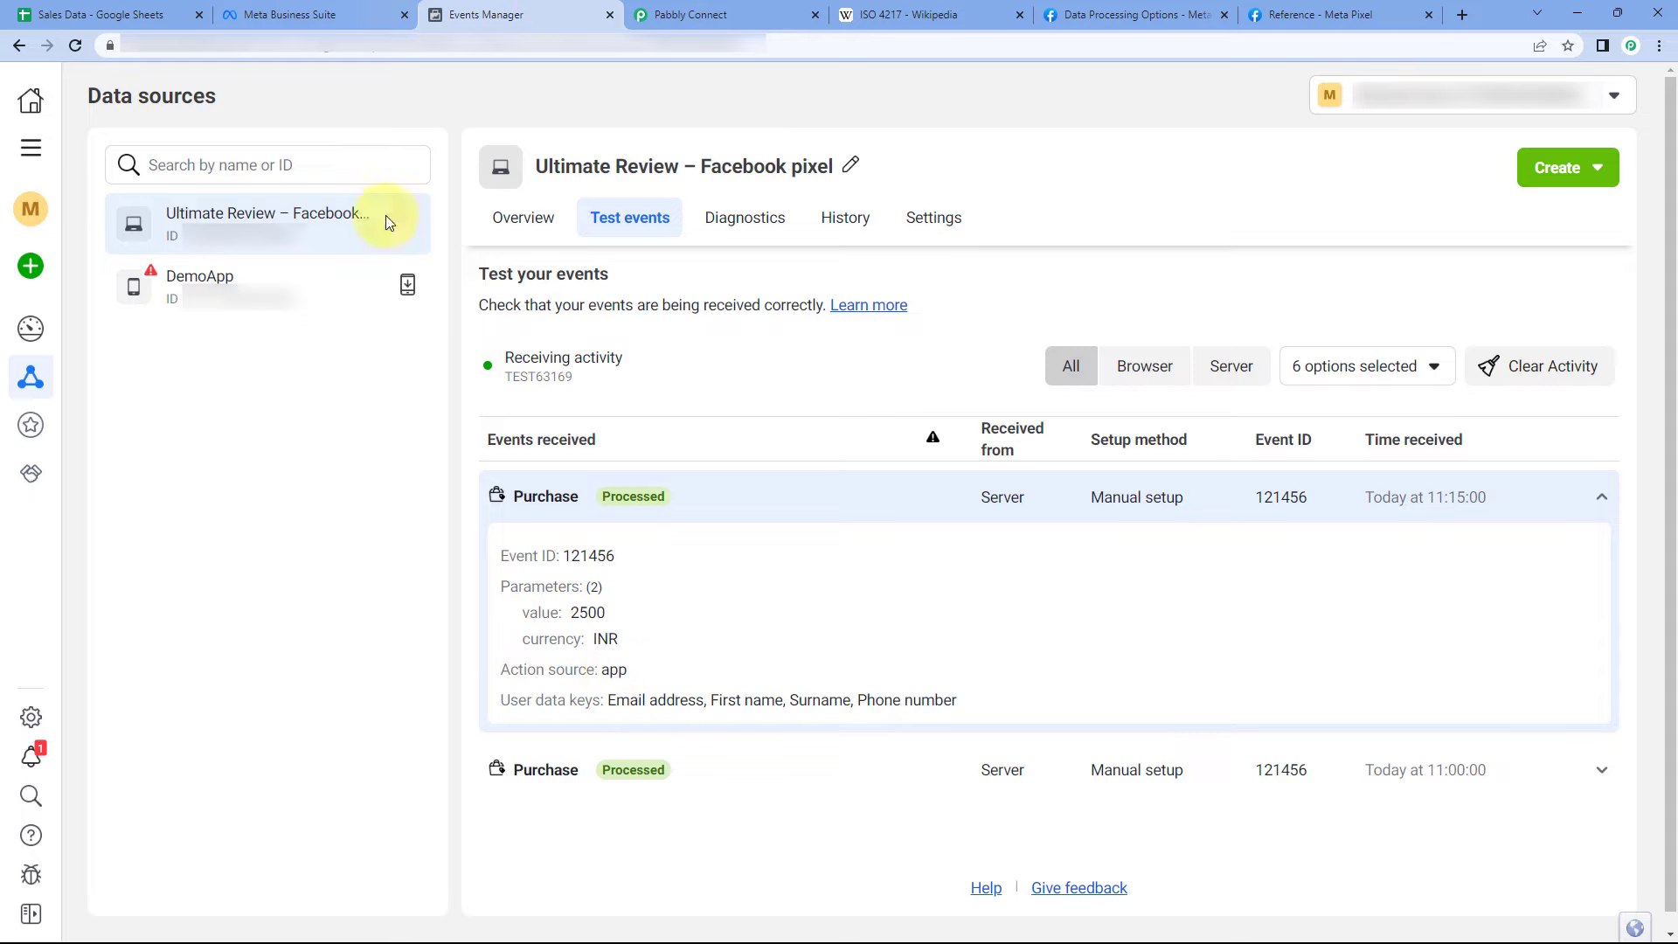
- Compare the event's received user data keys with the Pabbly field mapping
click(690, 15)
scroll(297, 318, down, 7)
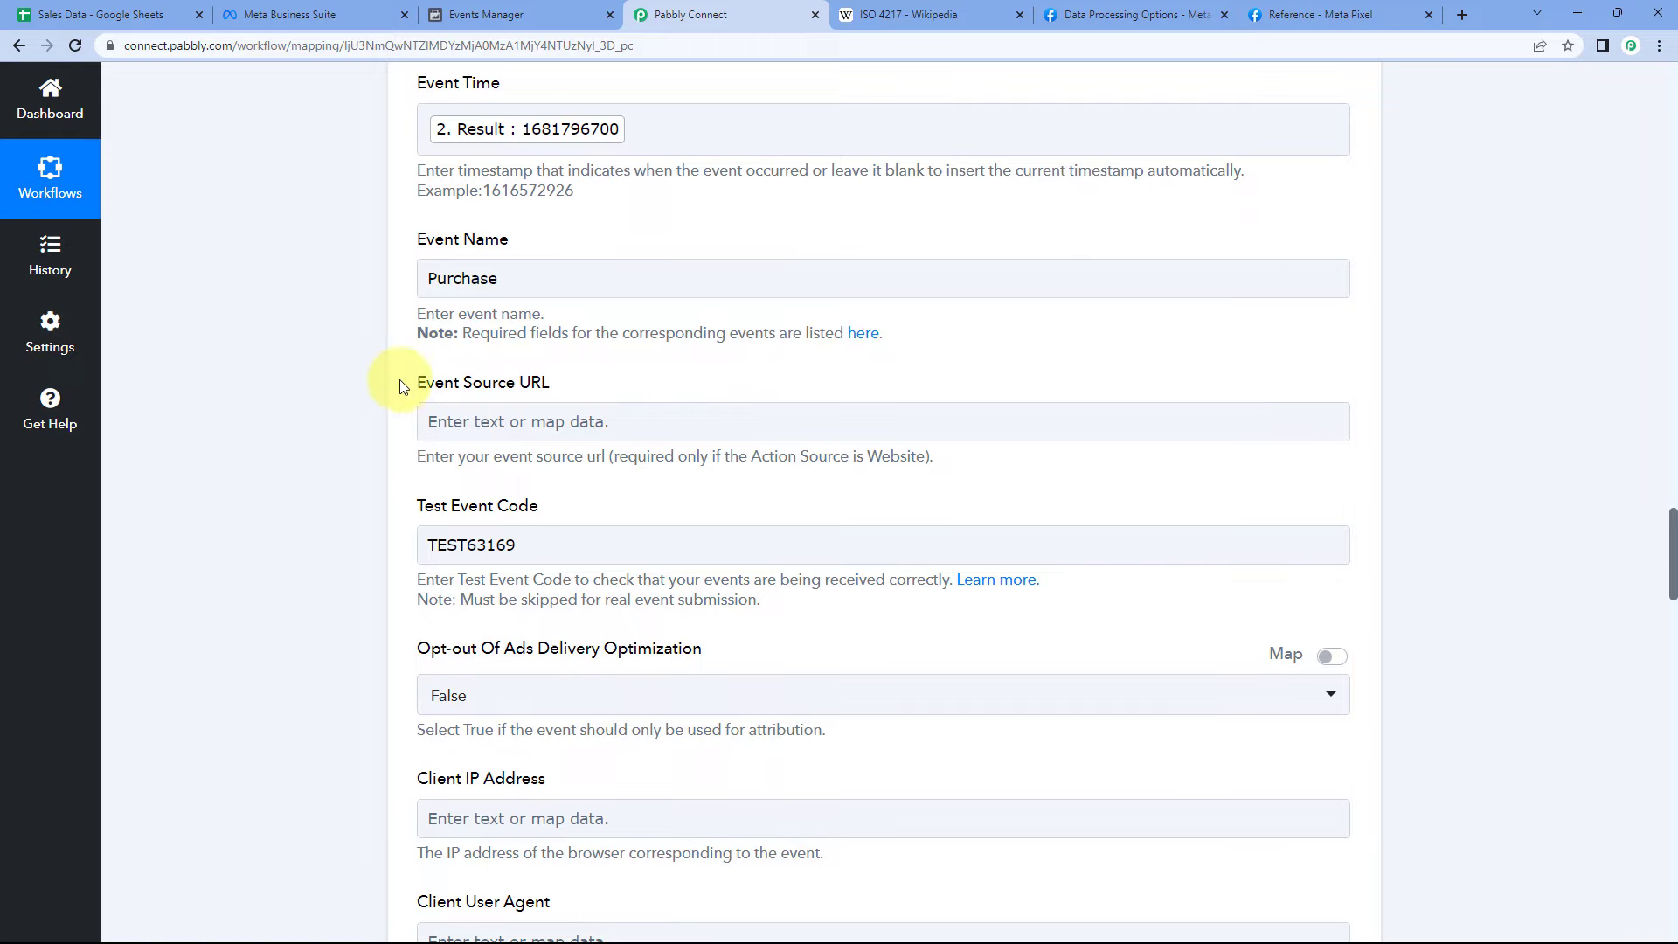
click(538, 15)
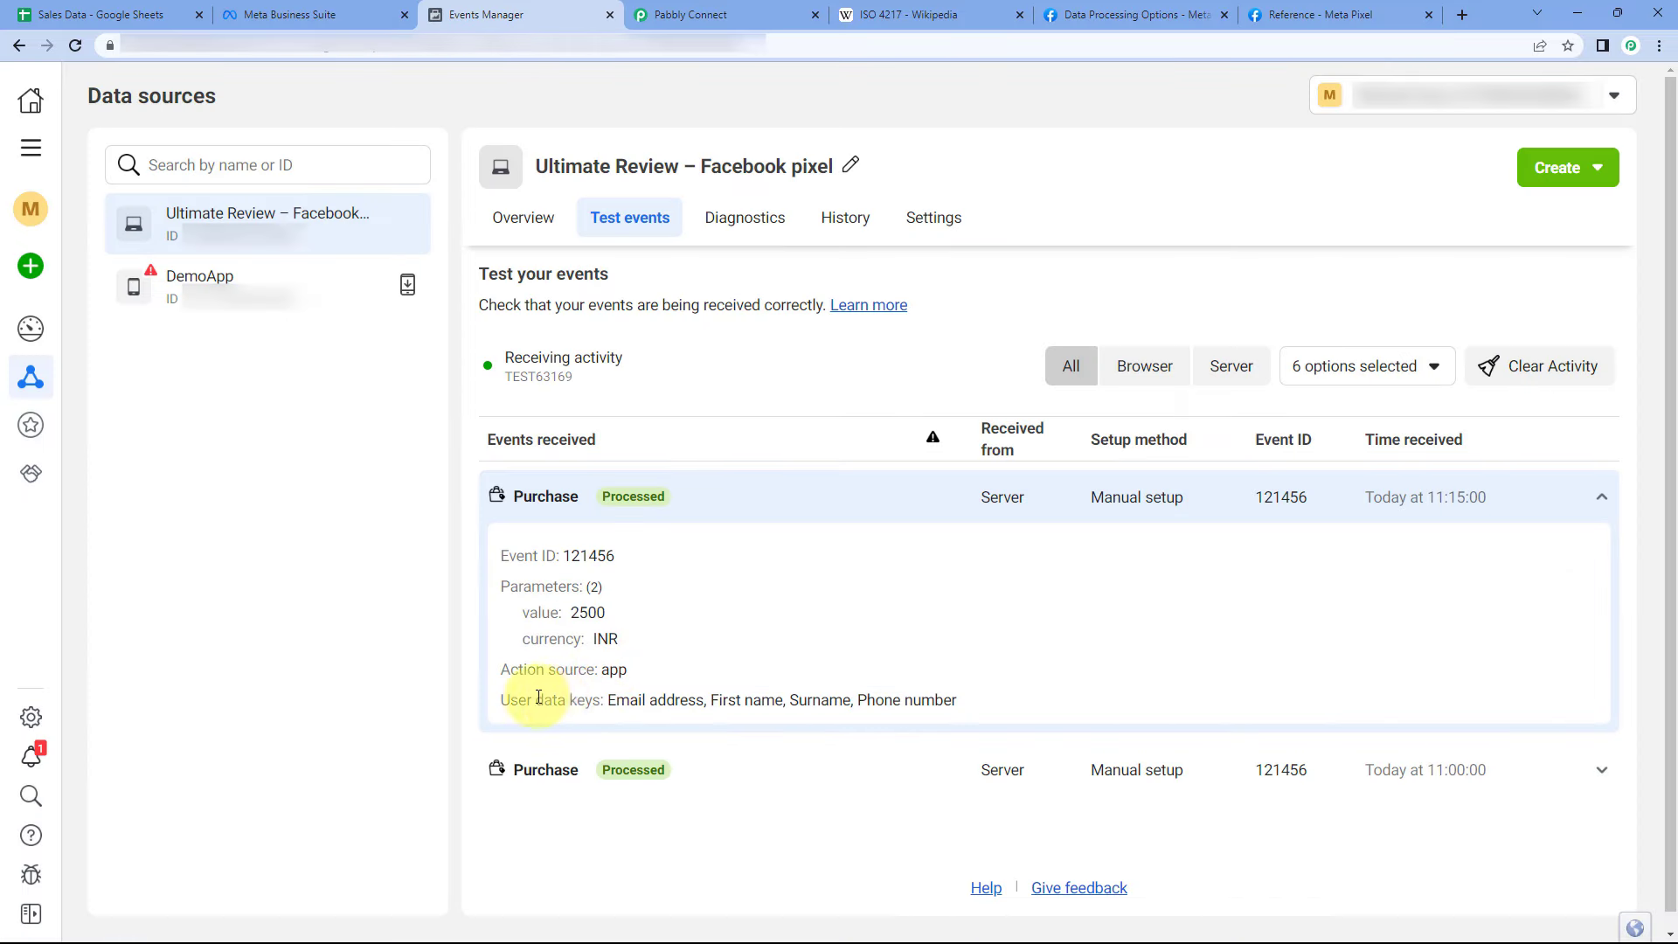
drag(608, 704, 959, 696)
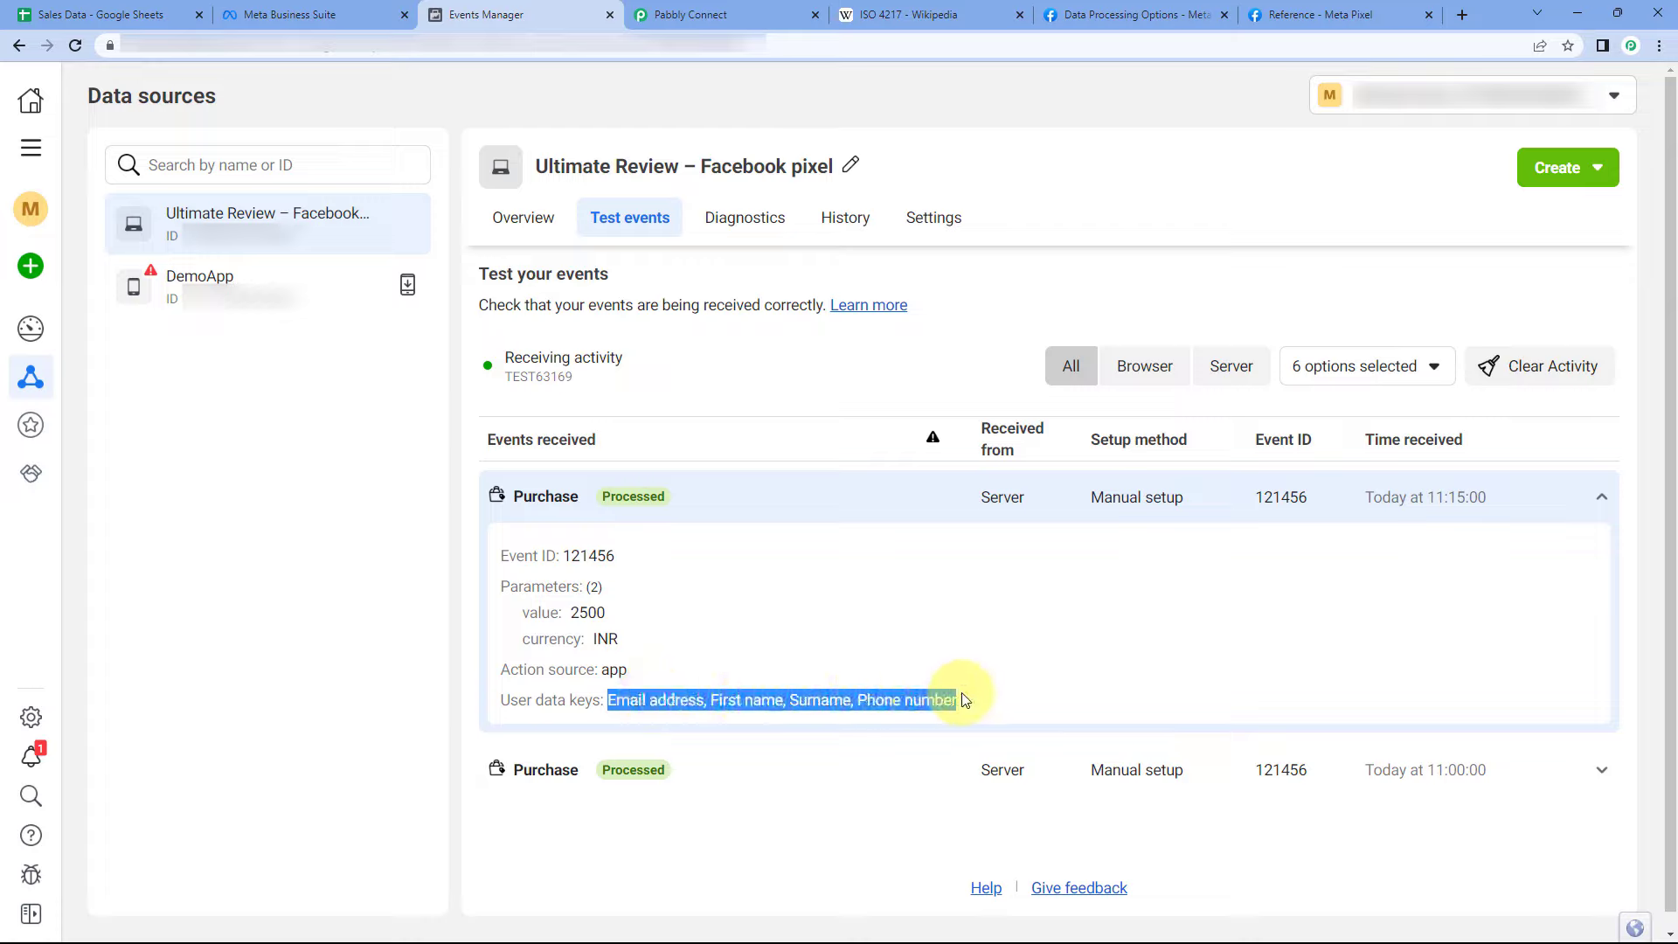
click(914, 621)
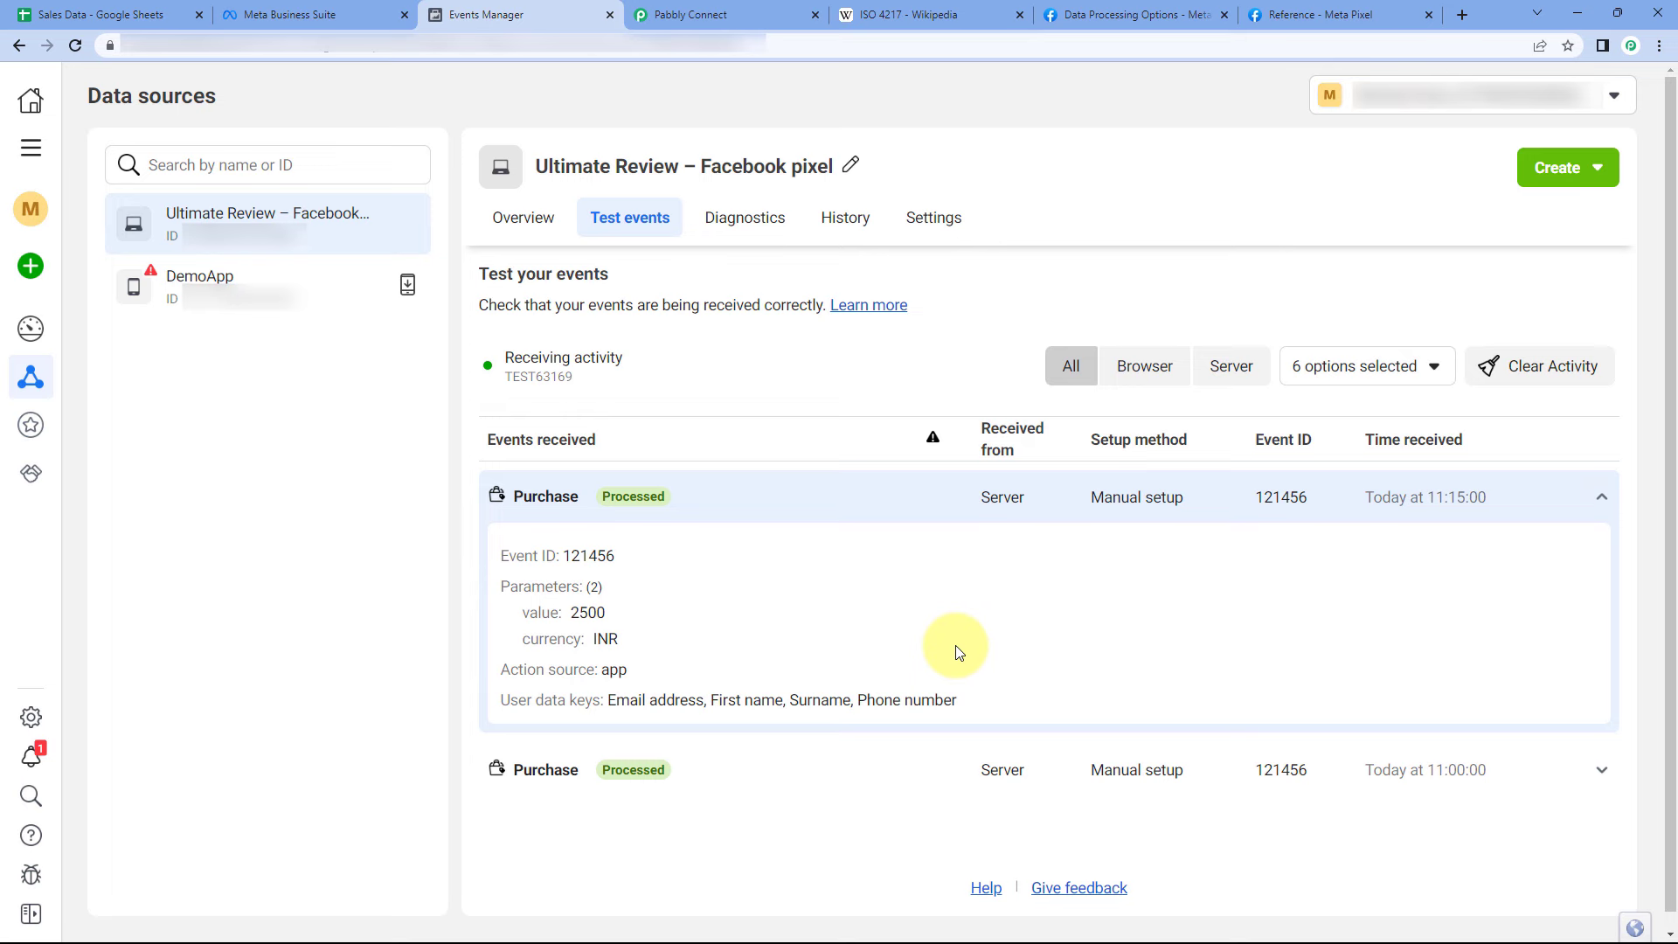
click(715, 15)
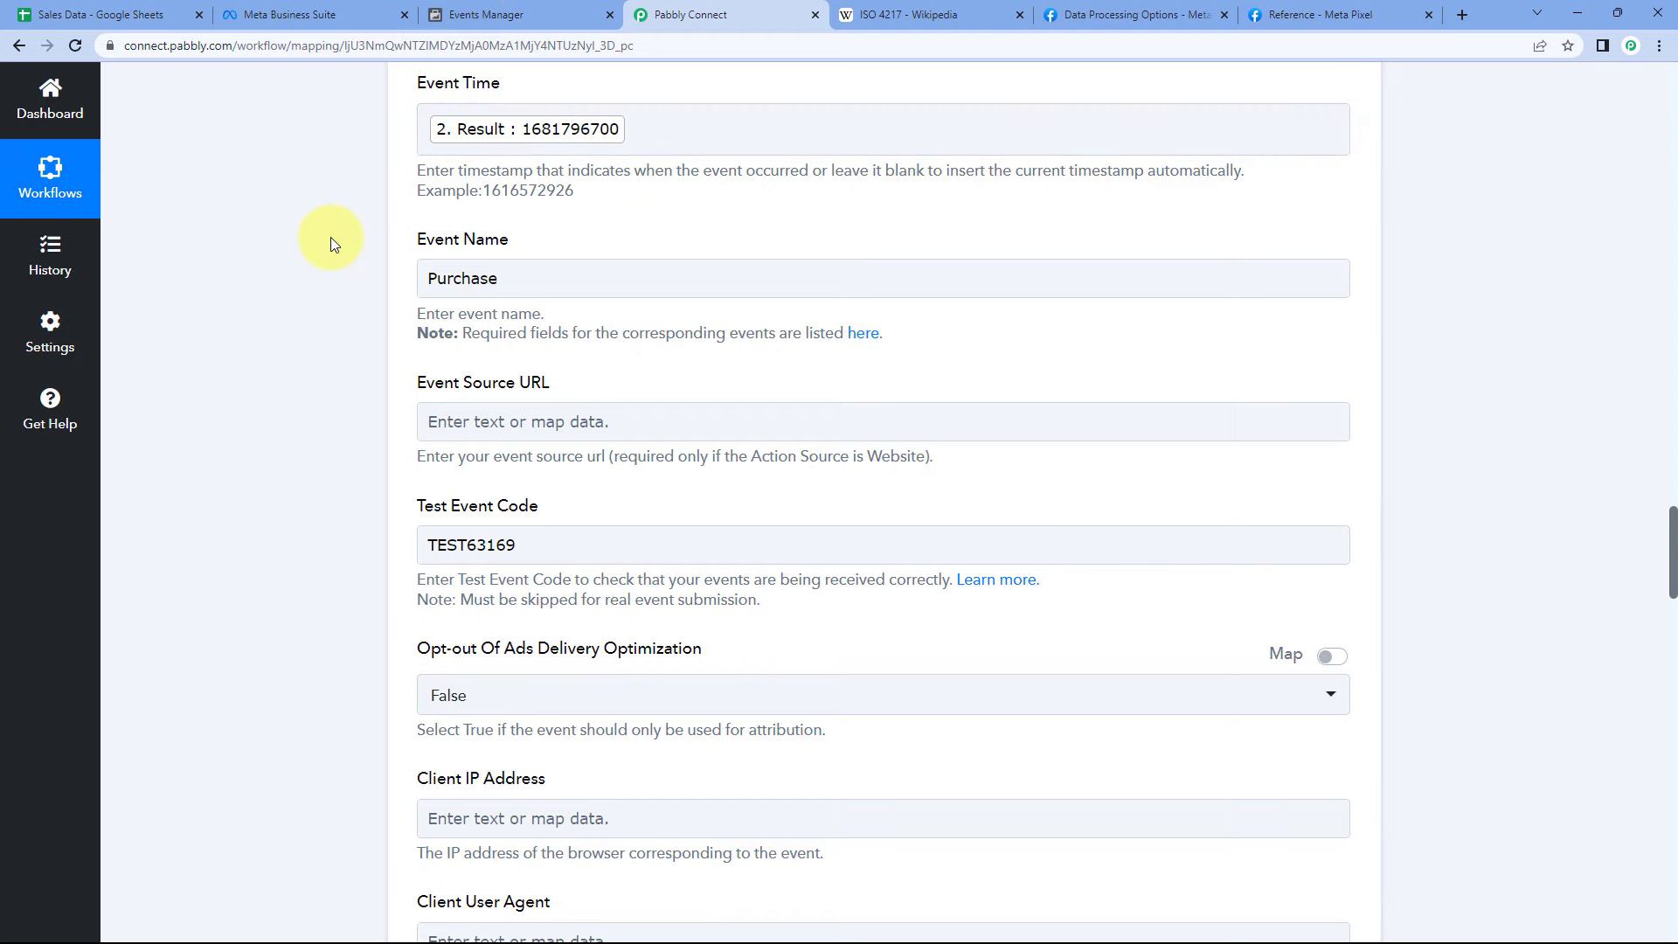
click(516, 14)
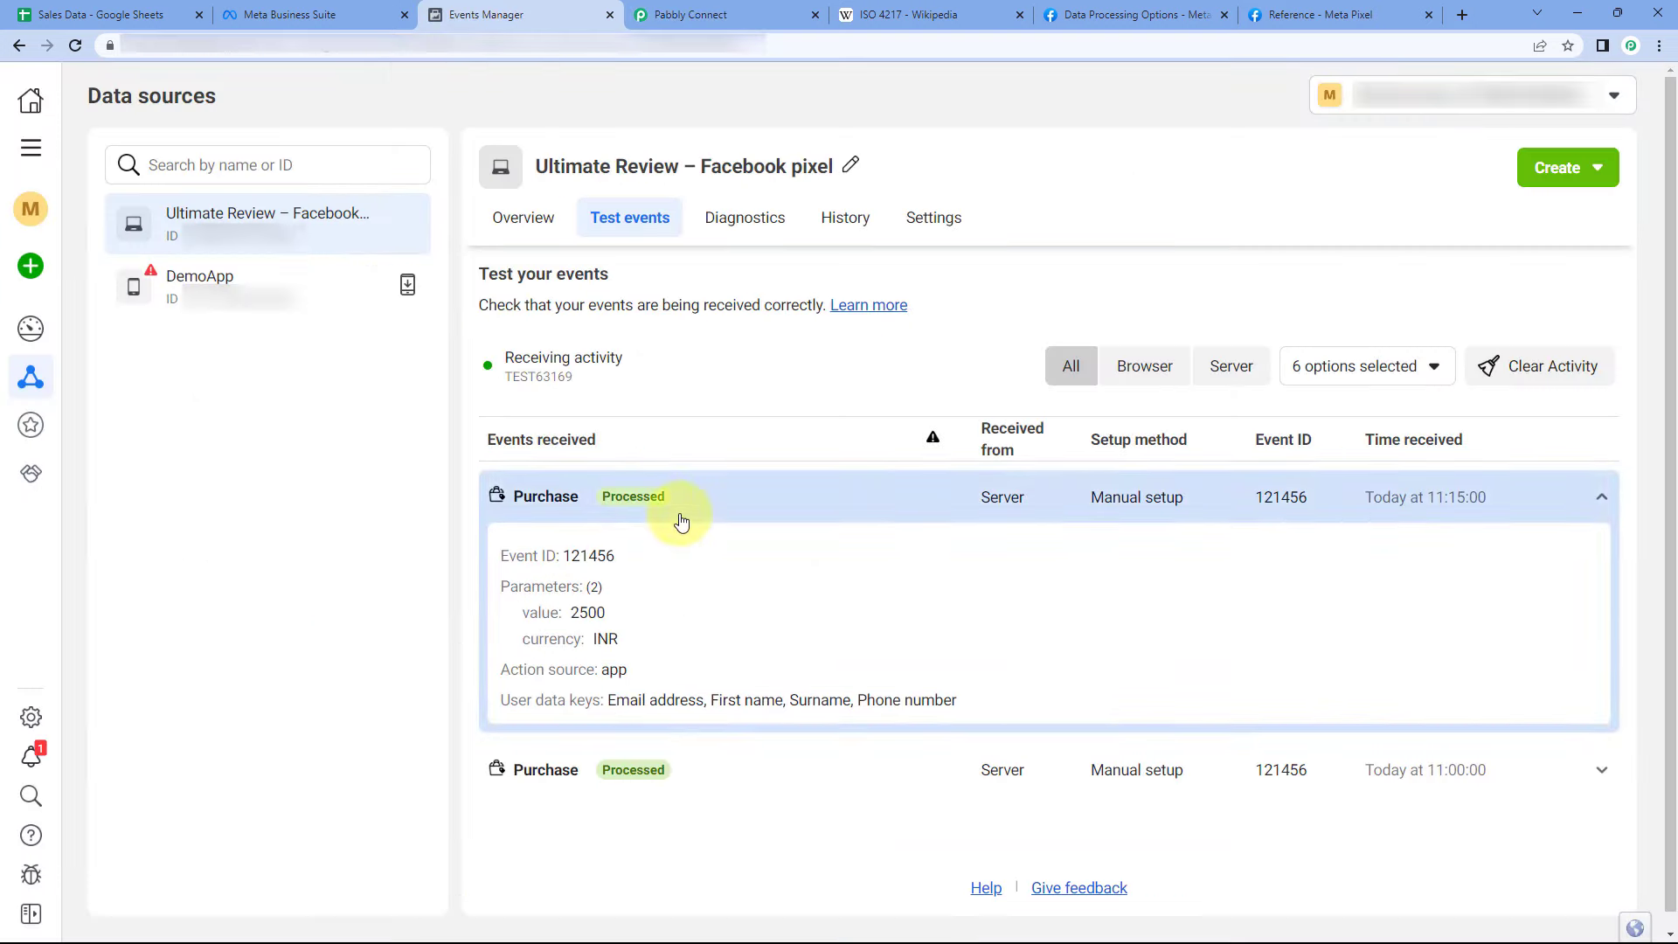
click(691, 15)
- Collapse the Facebook Conversions and Google Sheets steps, then return to Test events
click(802, 554)
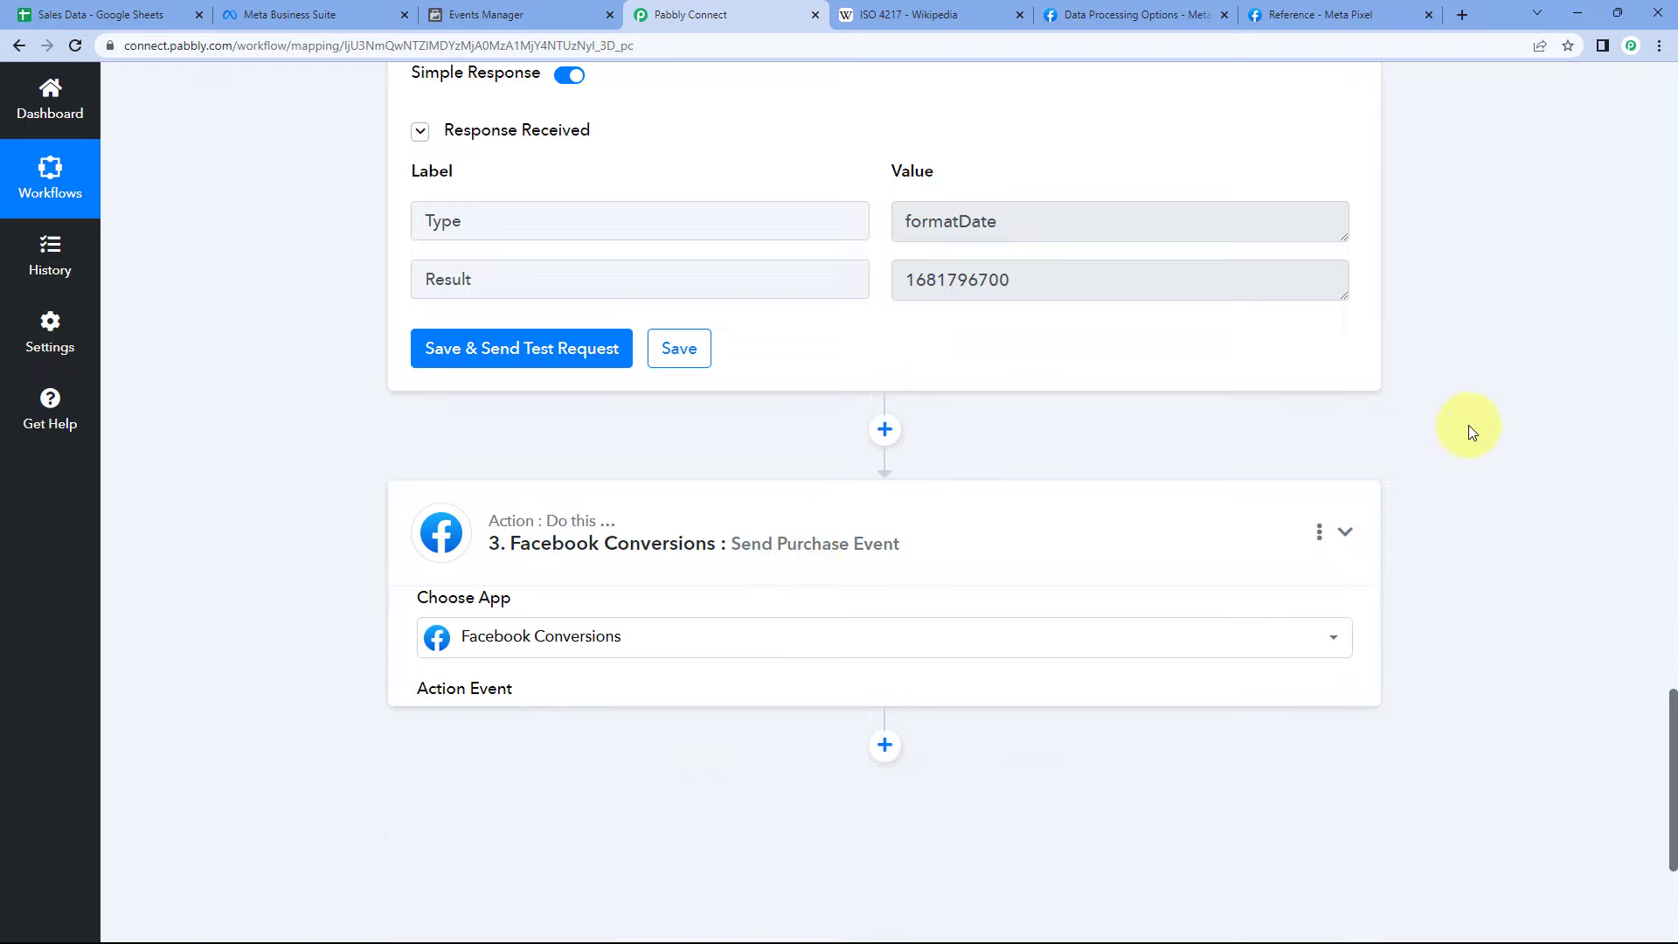
scroll(1469, 425, up, 8)
scroll(1283, 400, up, 10)
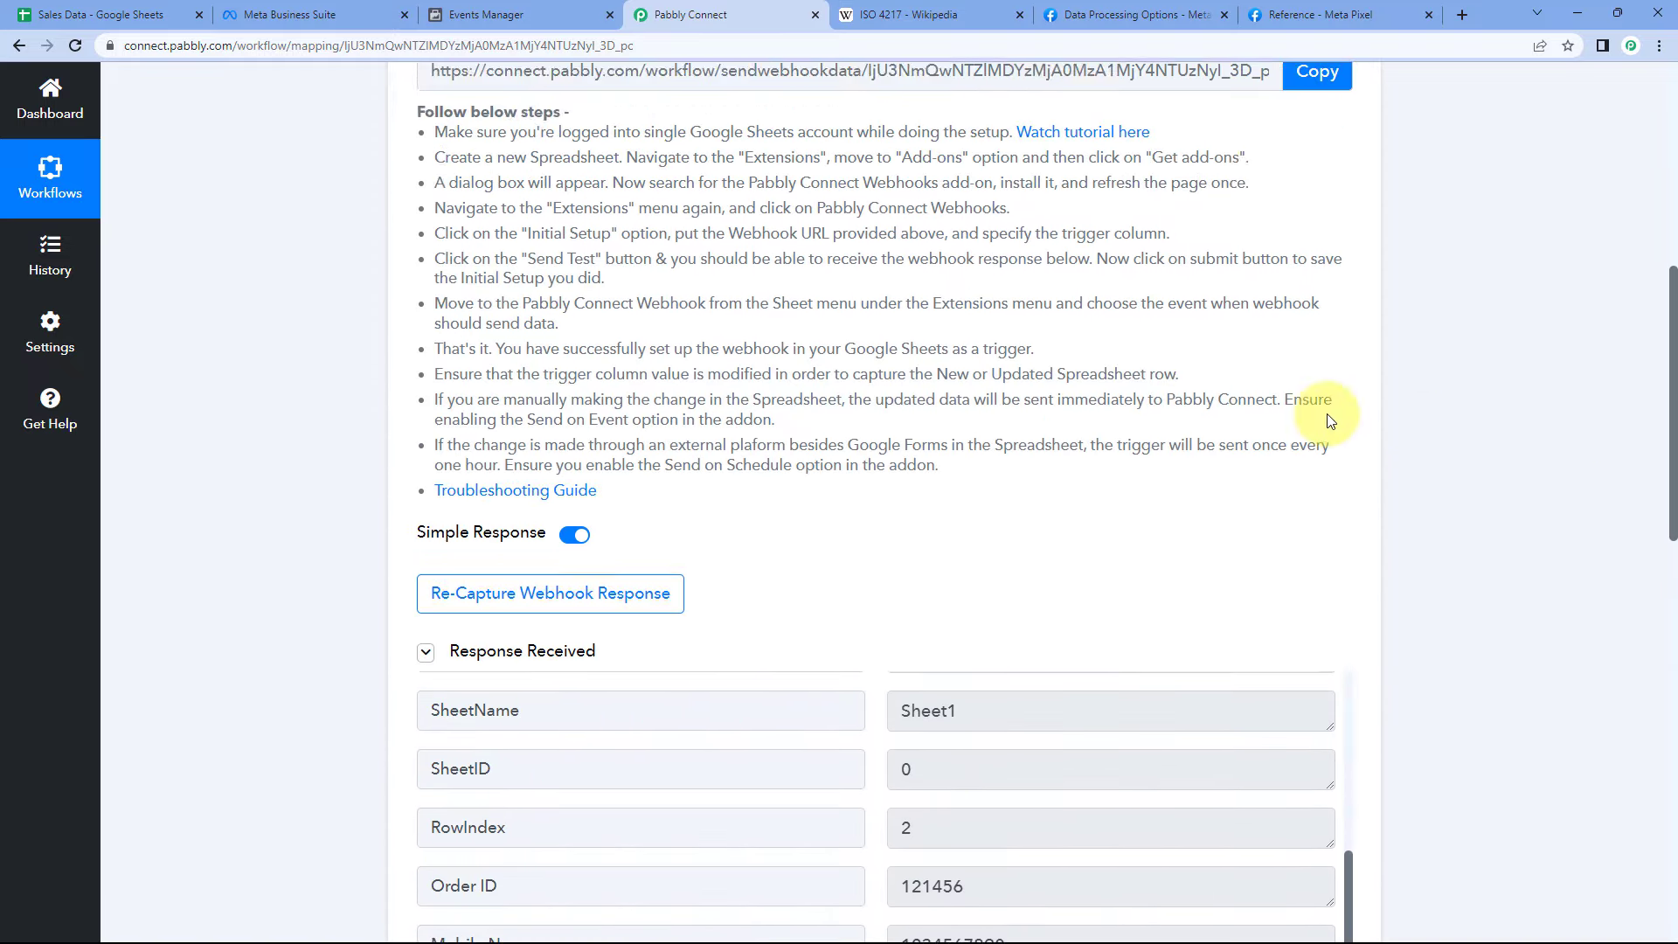
scroll(1327, 414, up, 7)
click(888, 319)
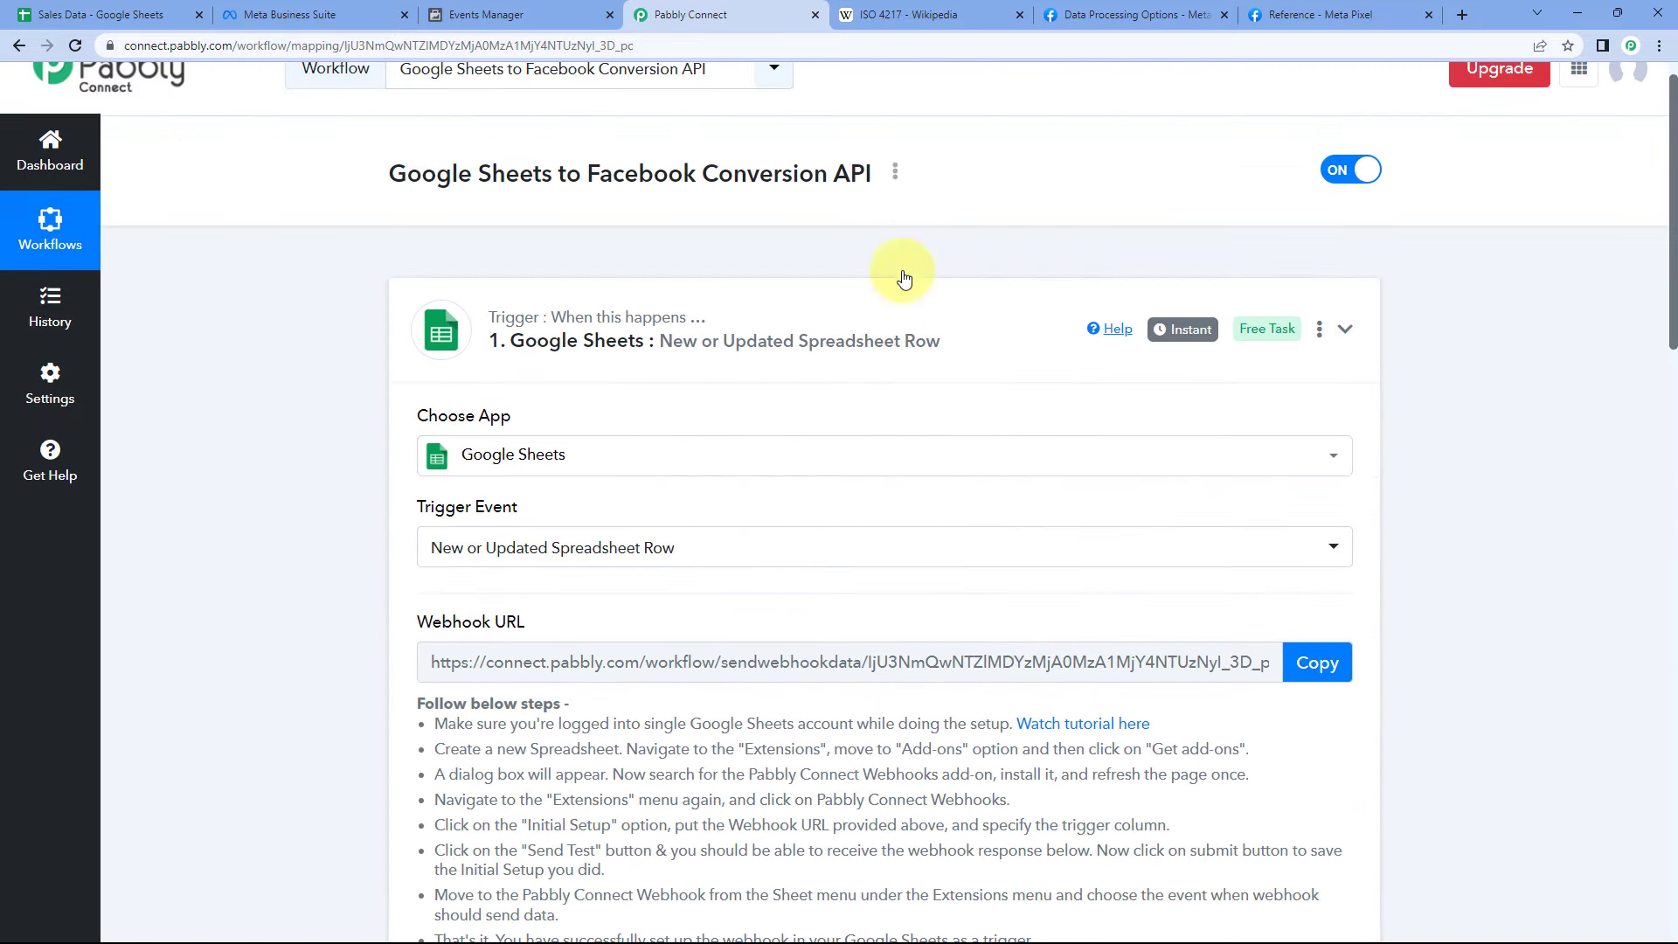
scroll(940, 261, up, 1)
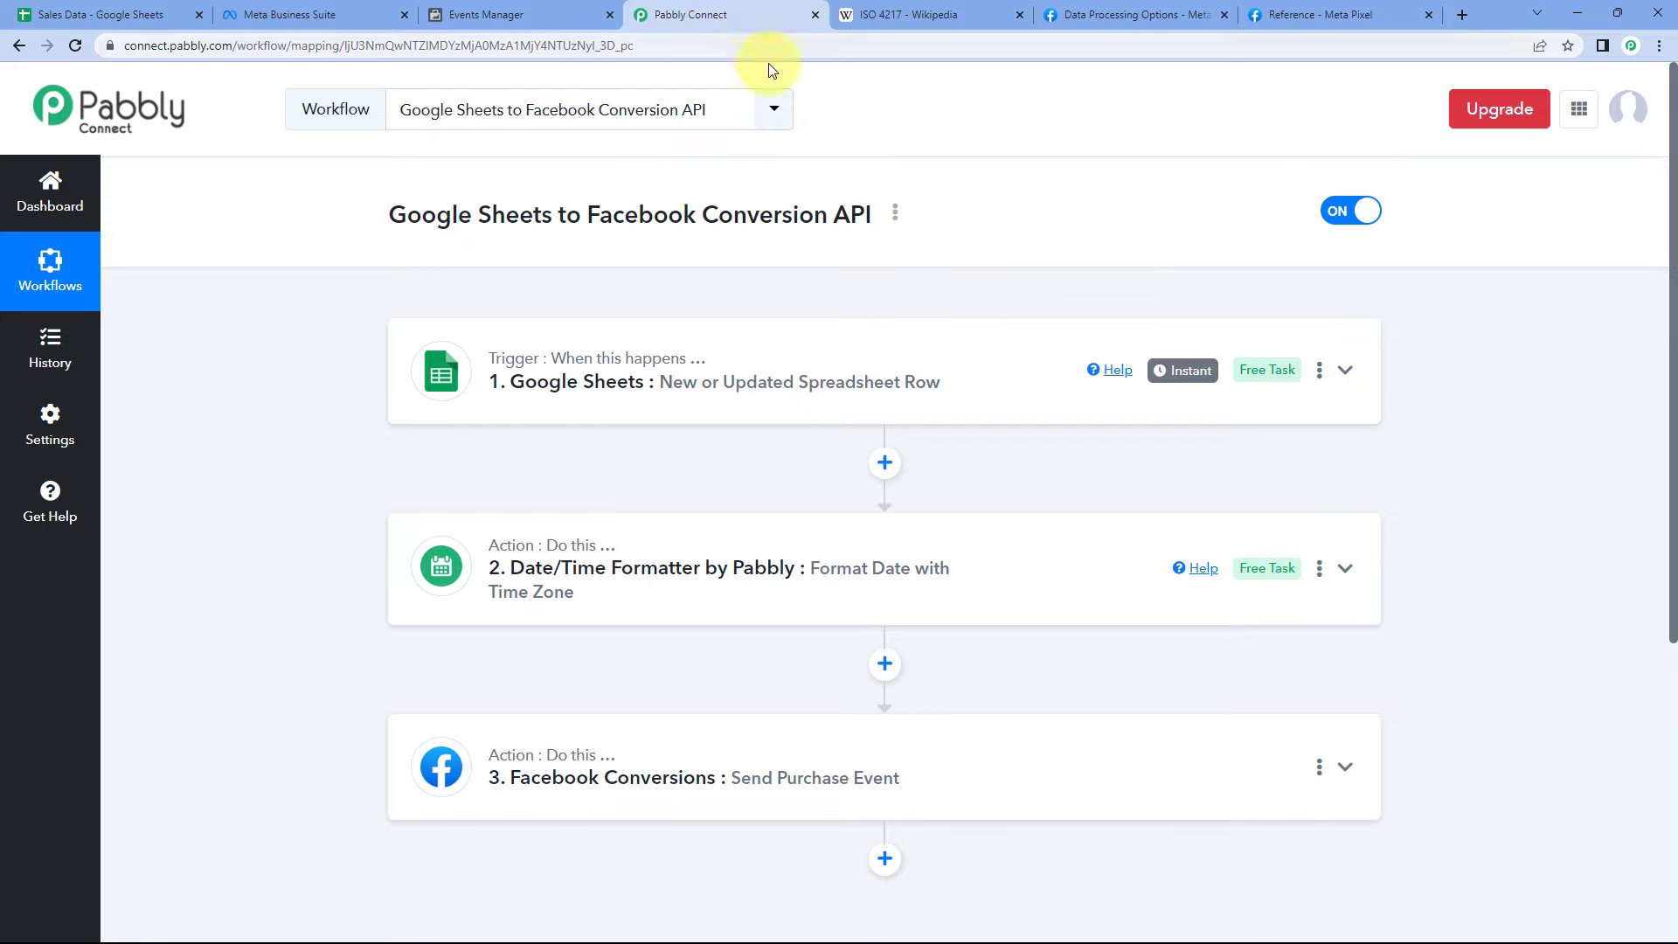
click(551, 12)
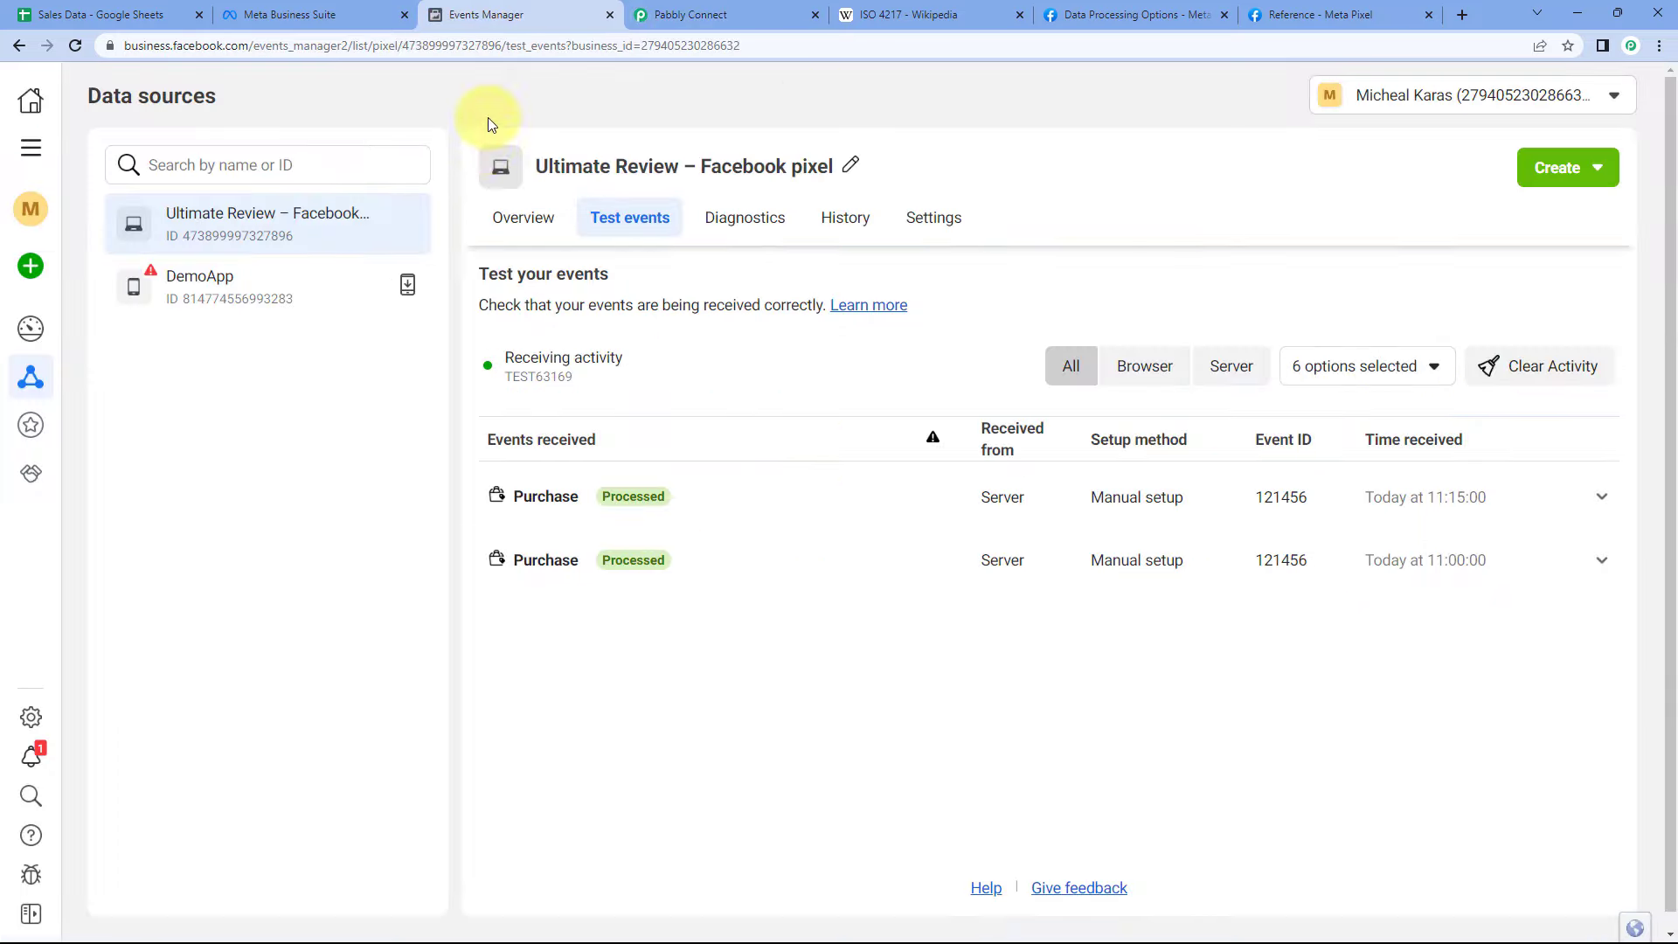
click(120, 17)
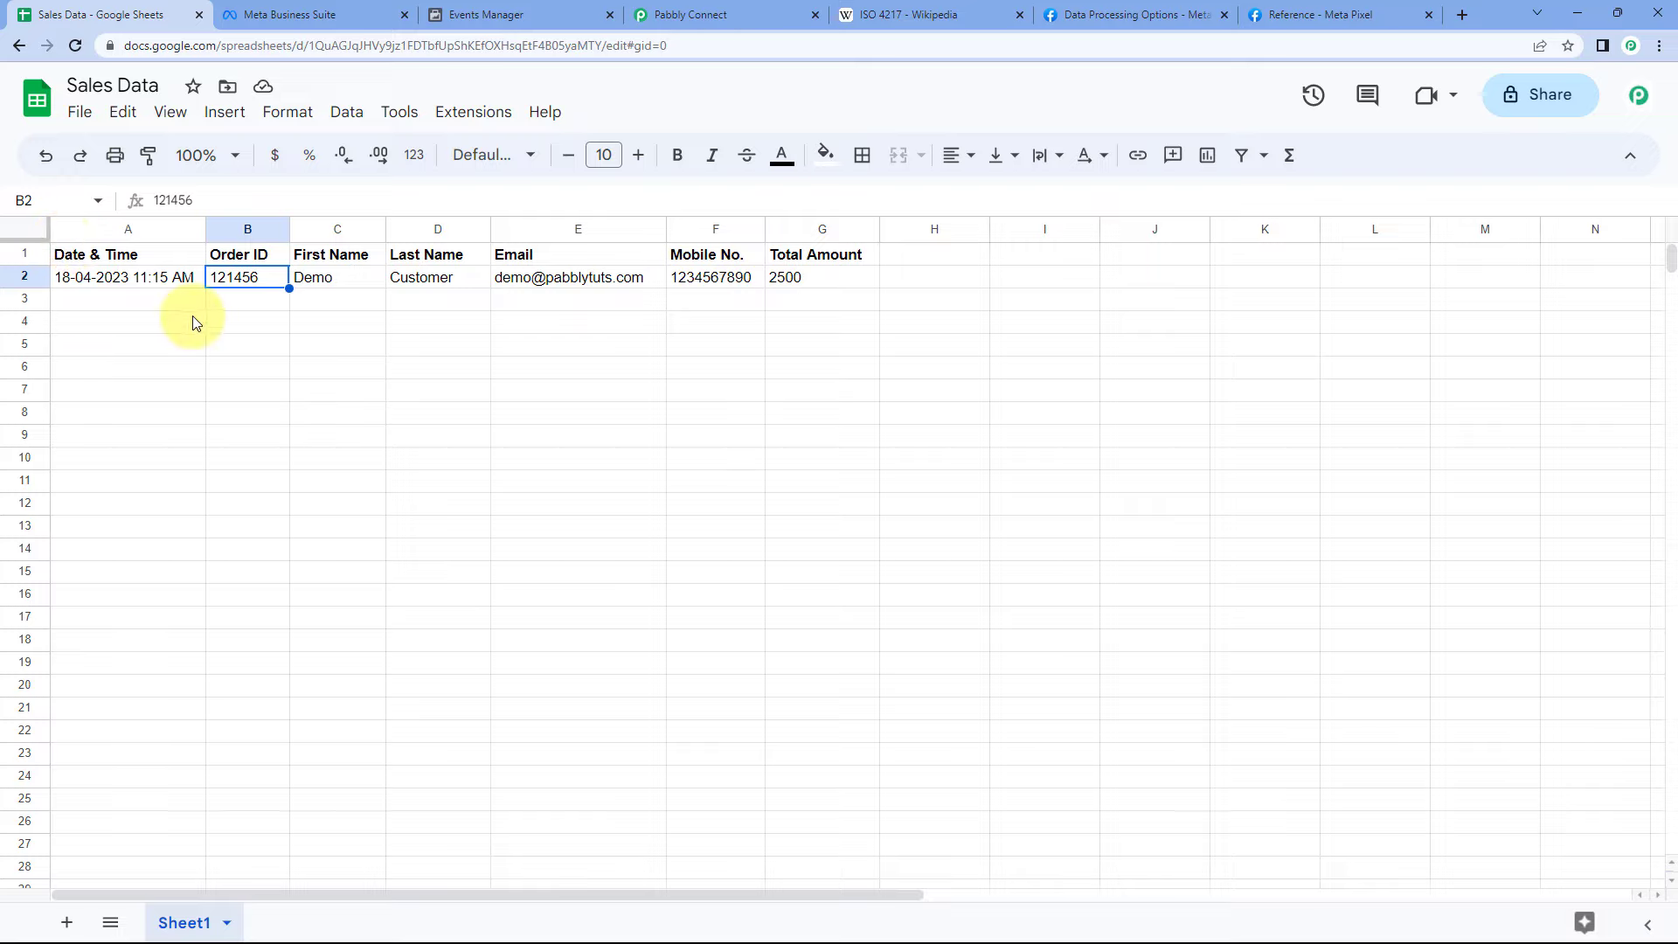
click(556, 12)
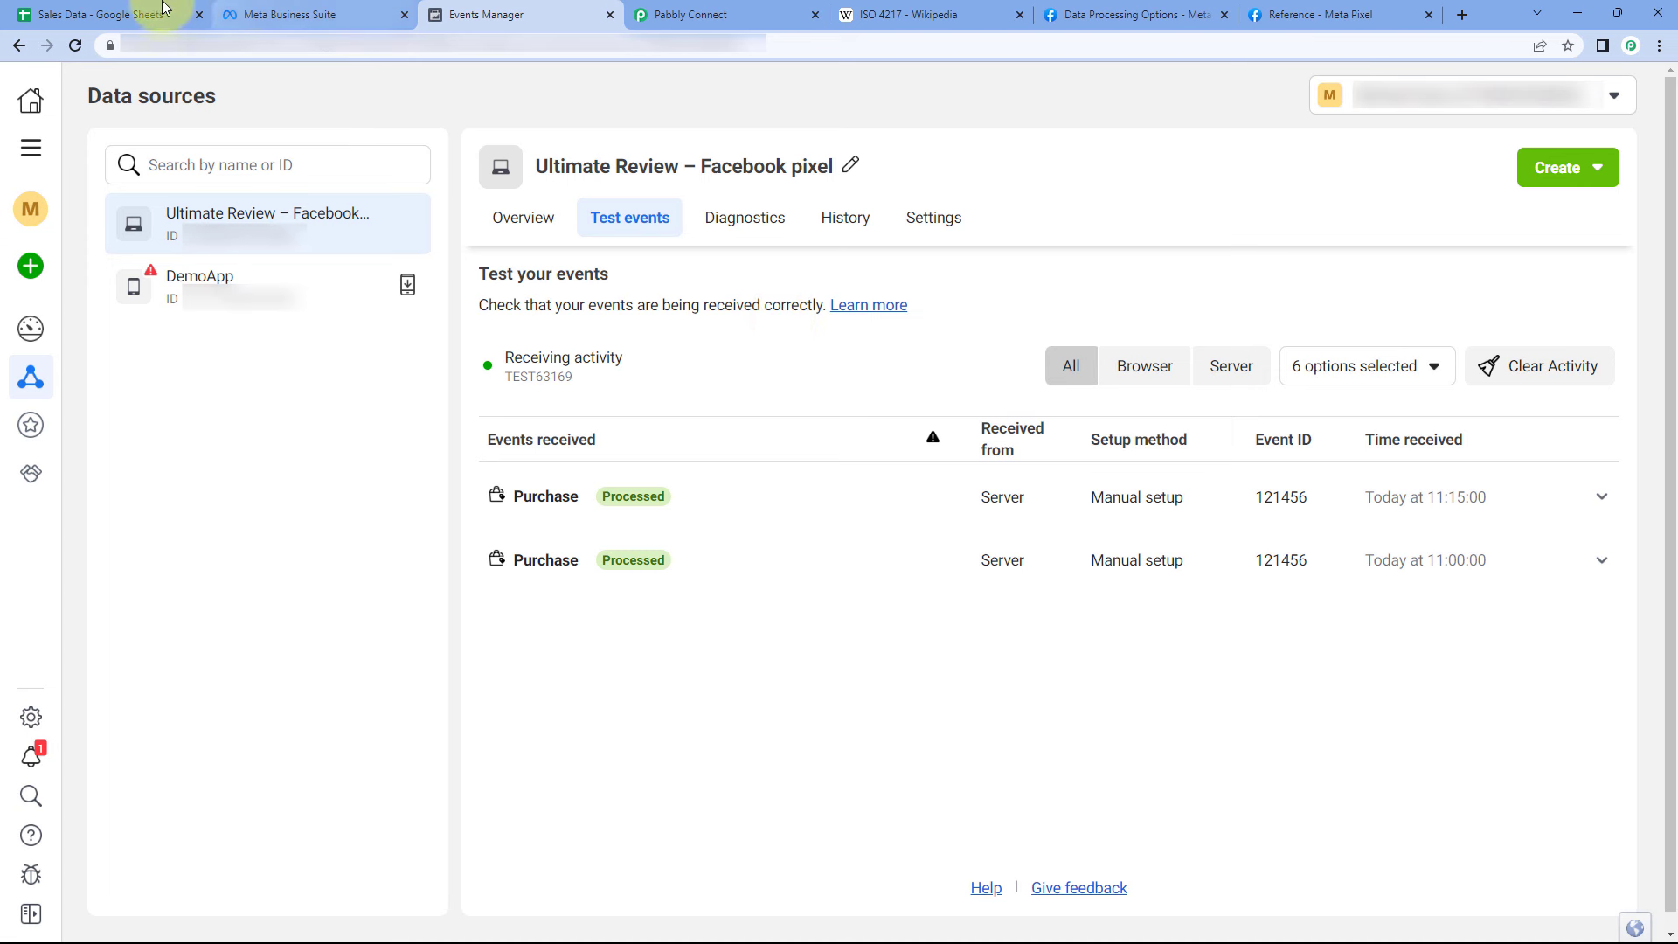
click(163, 8)
click(120, 280)
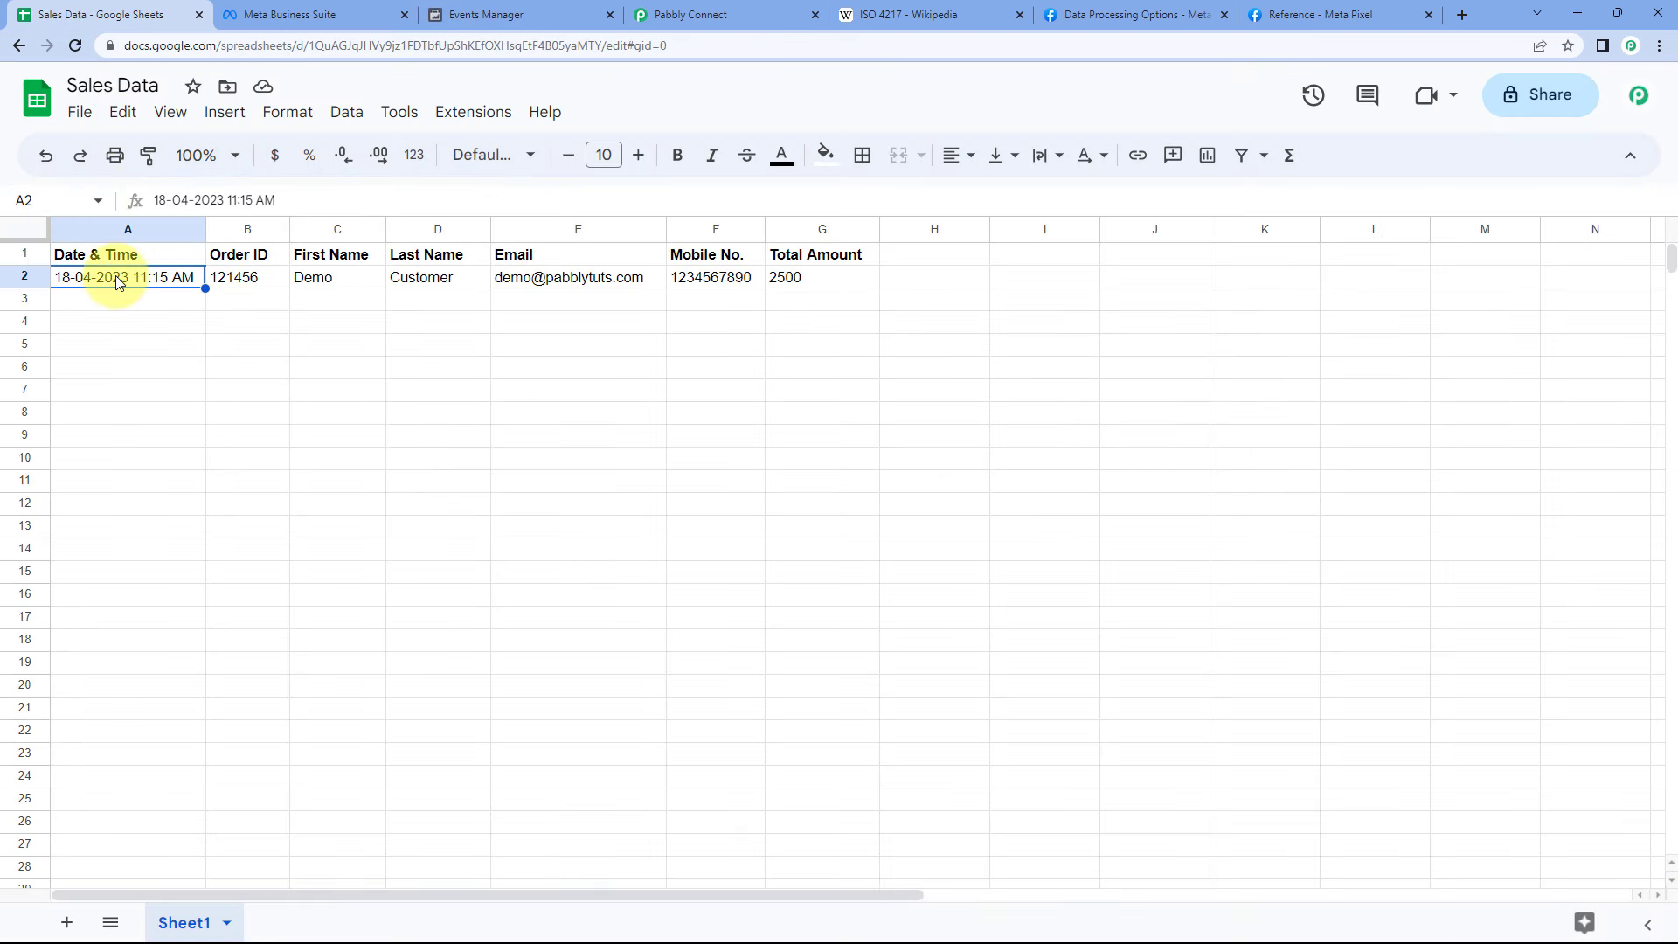
key(ctrl+v)
key(ctrl+z)
key(ctrl+c)
key(Down)
key(ctrl+v)
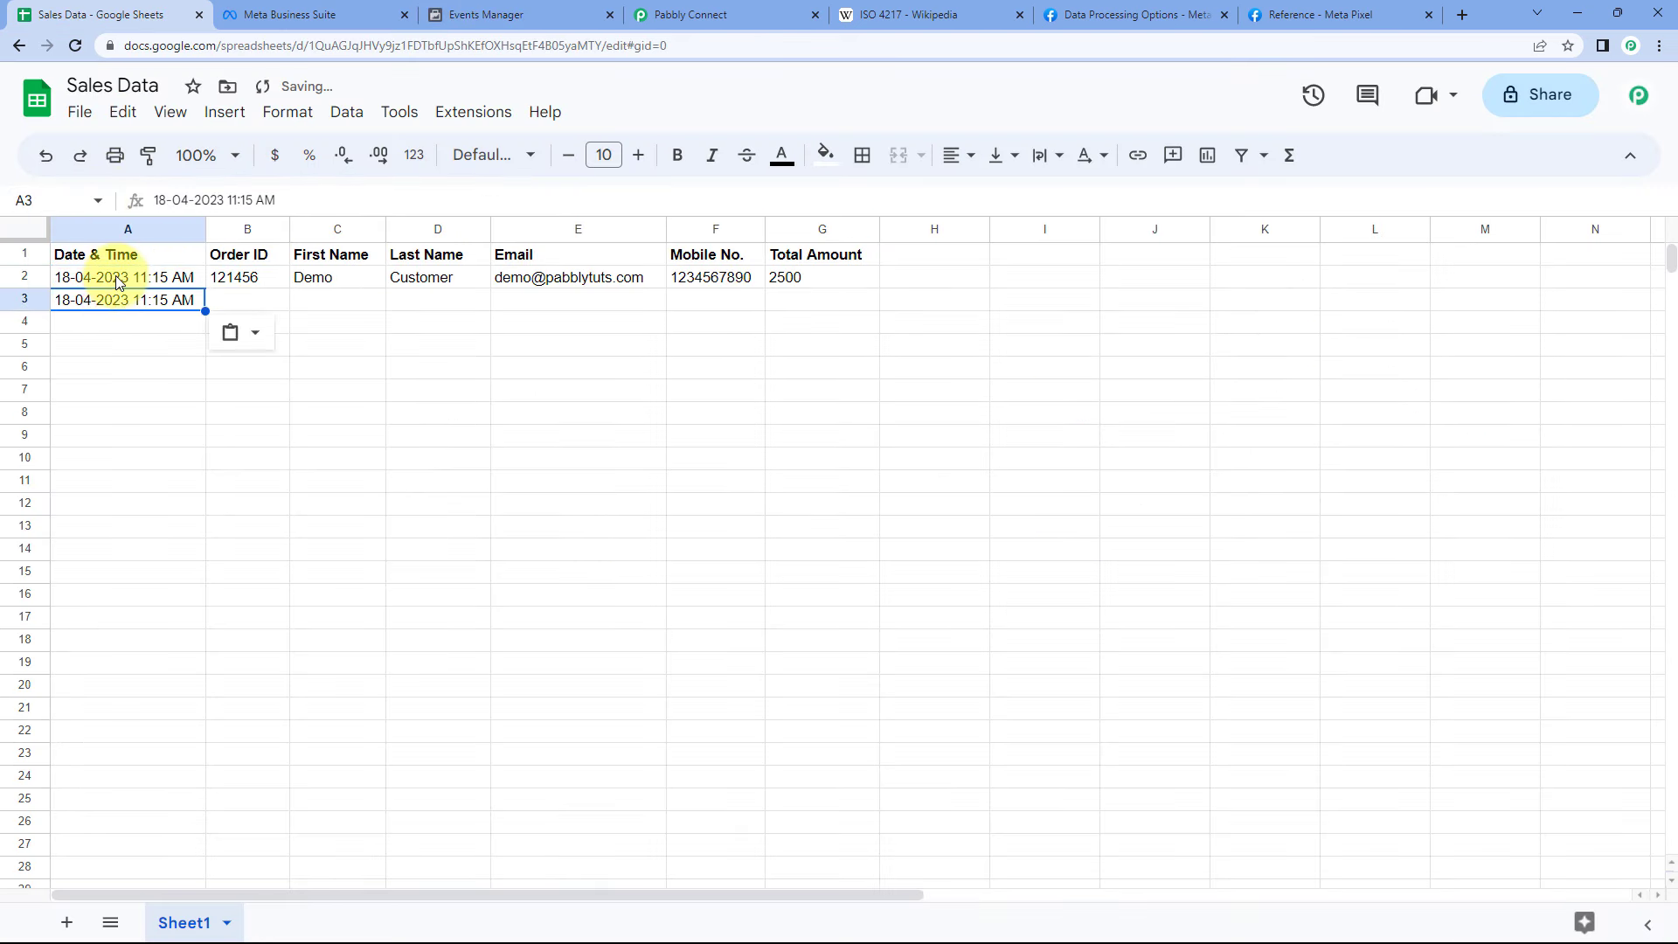
key(F2)
key(BackSpace)
key(BackSpace)
key(BackSpace)
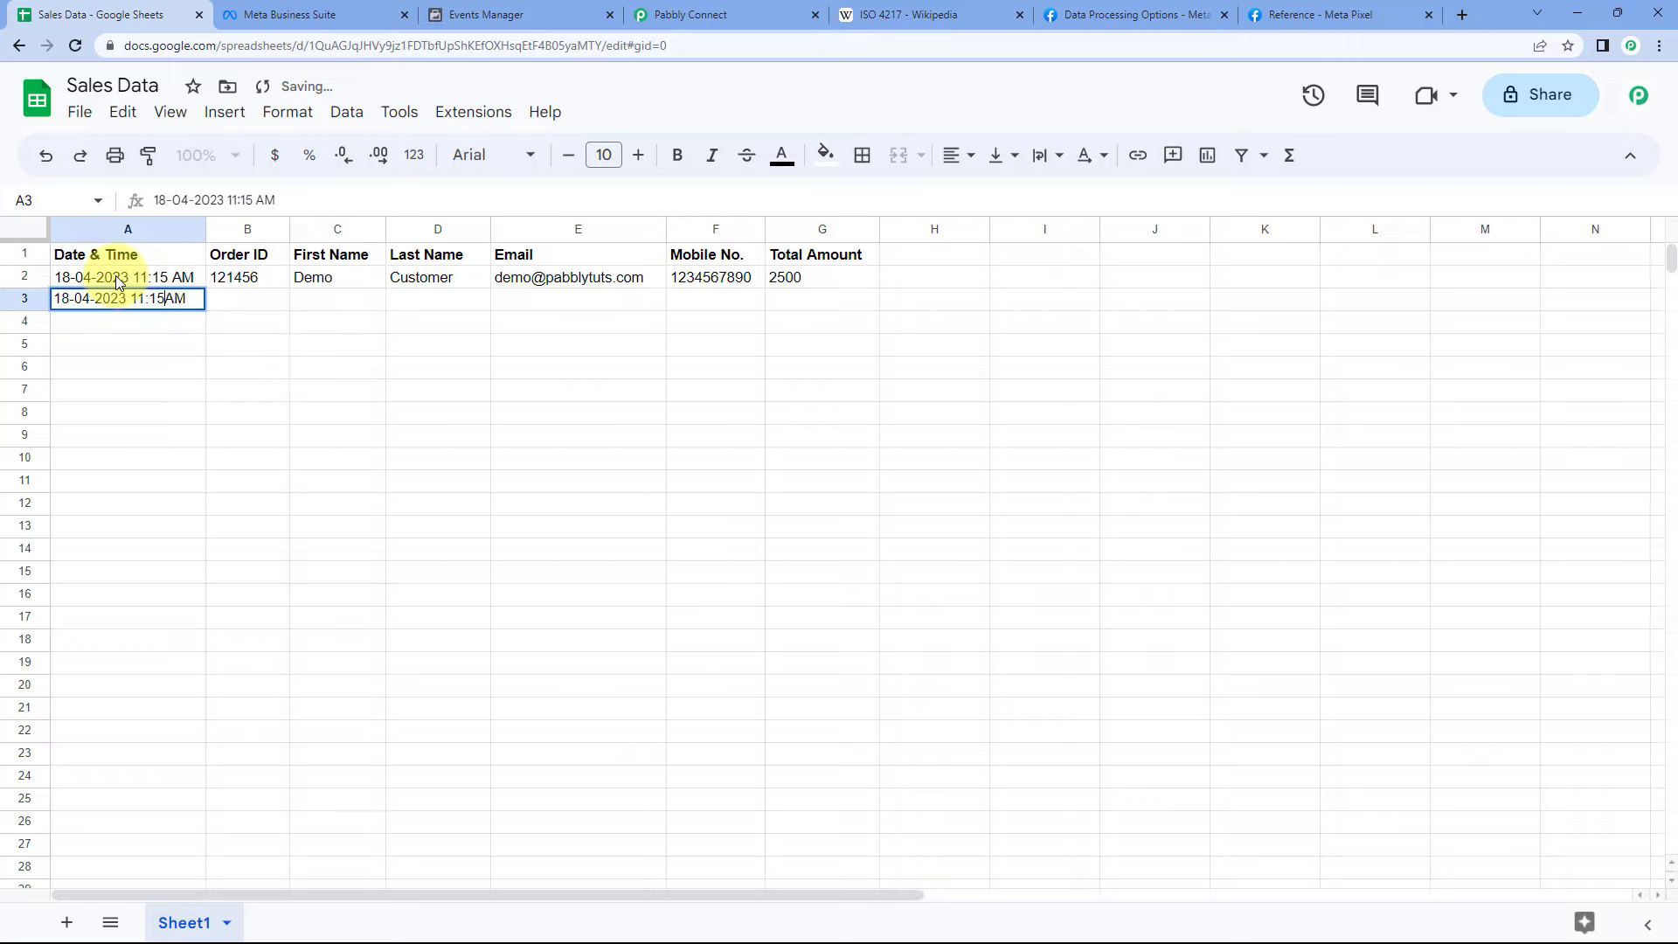
text(25)
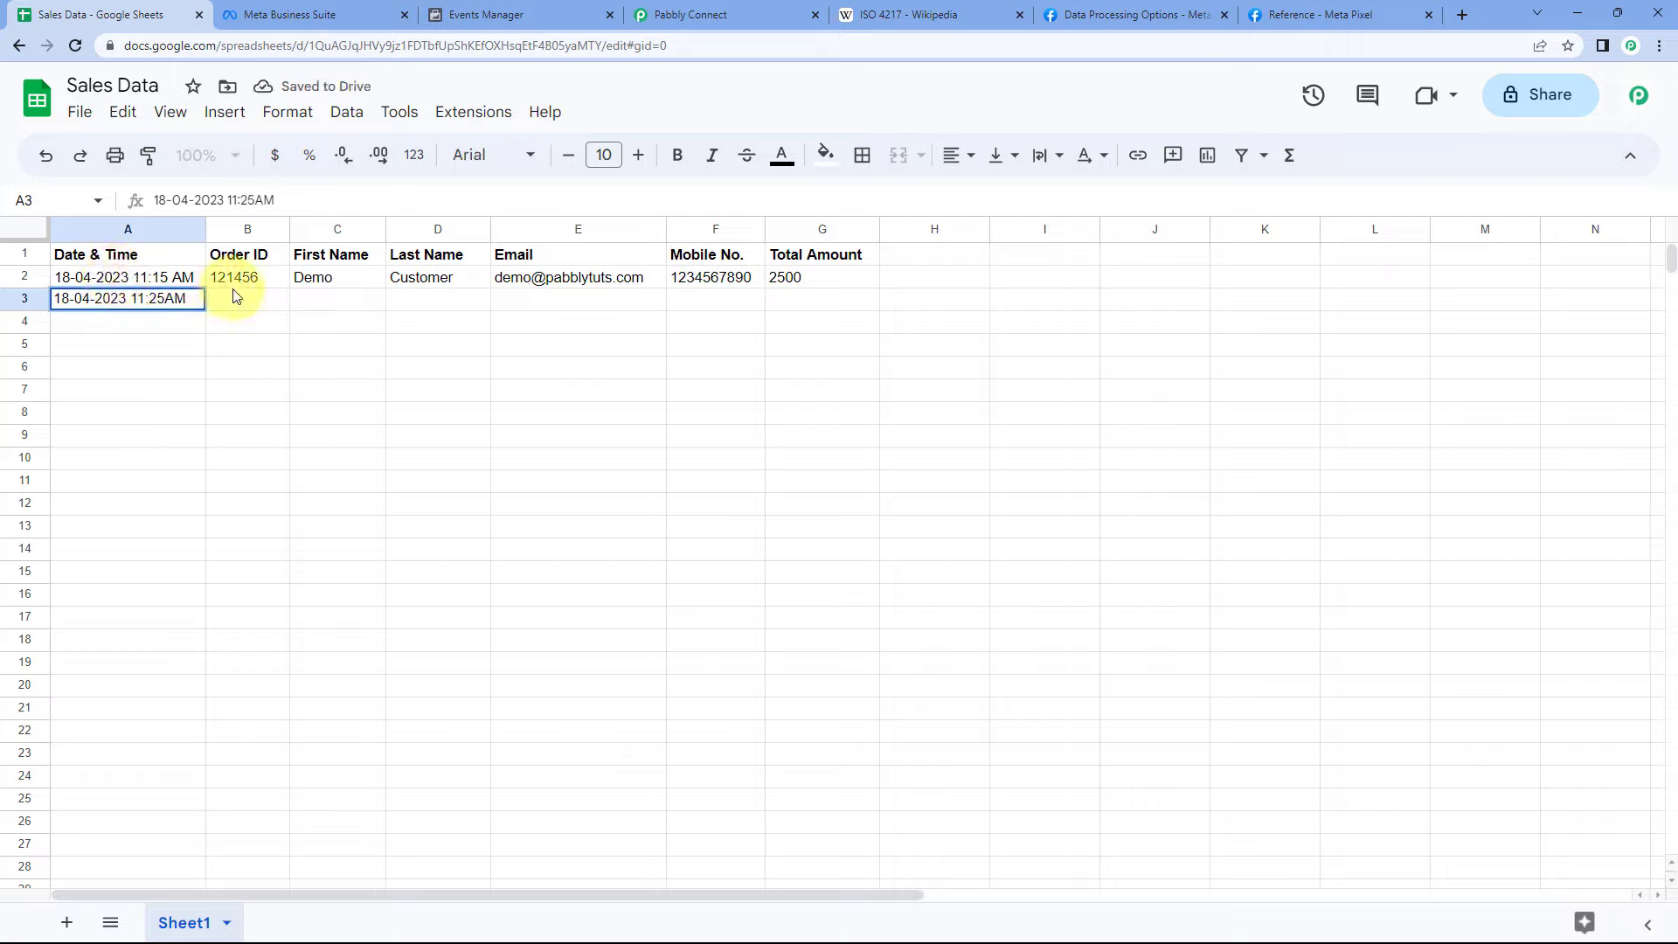
click(236, 296)
- Fill row 3 with an order ID, the test customer's name, e-mail, mobile number and total 2300
double_click(236, 295)
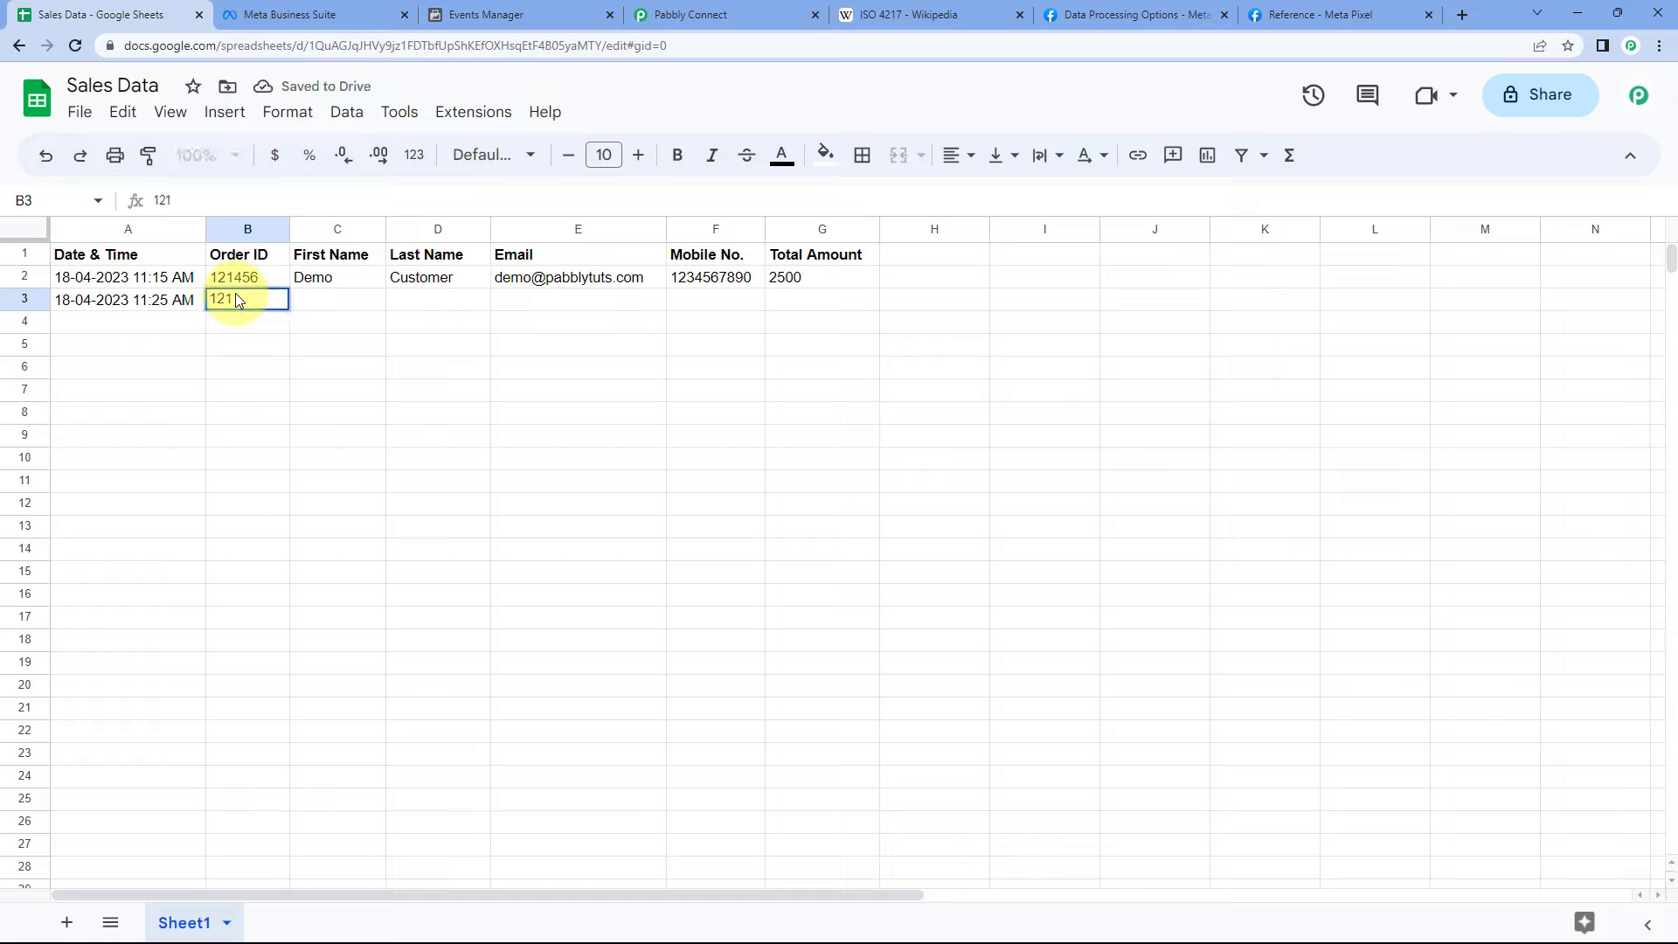
text(121695)
click(328, 308)
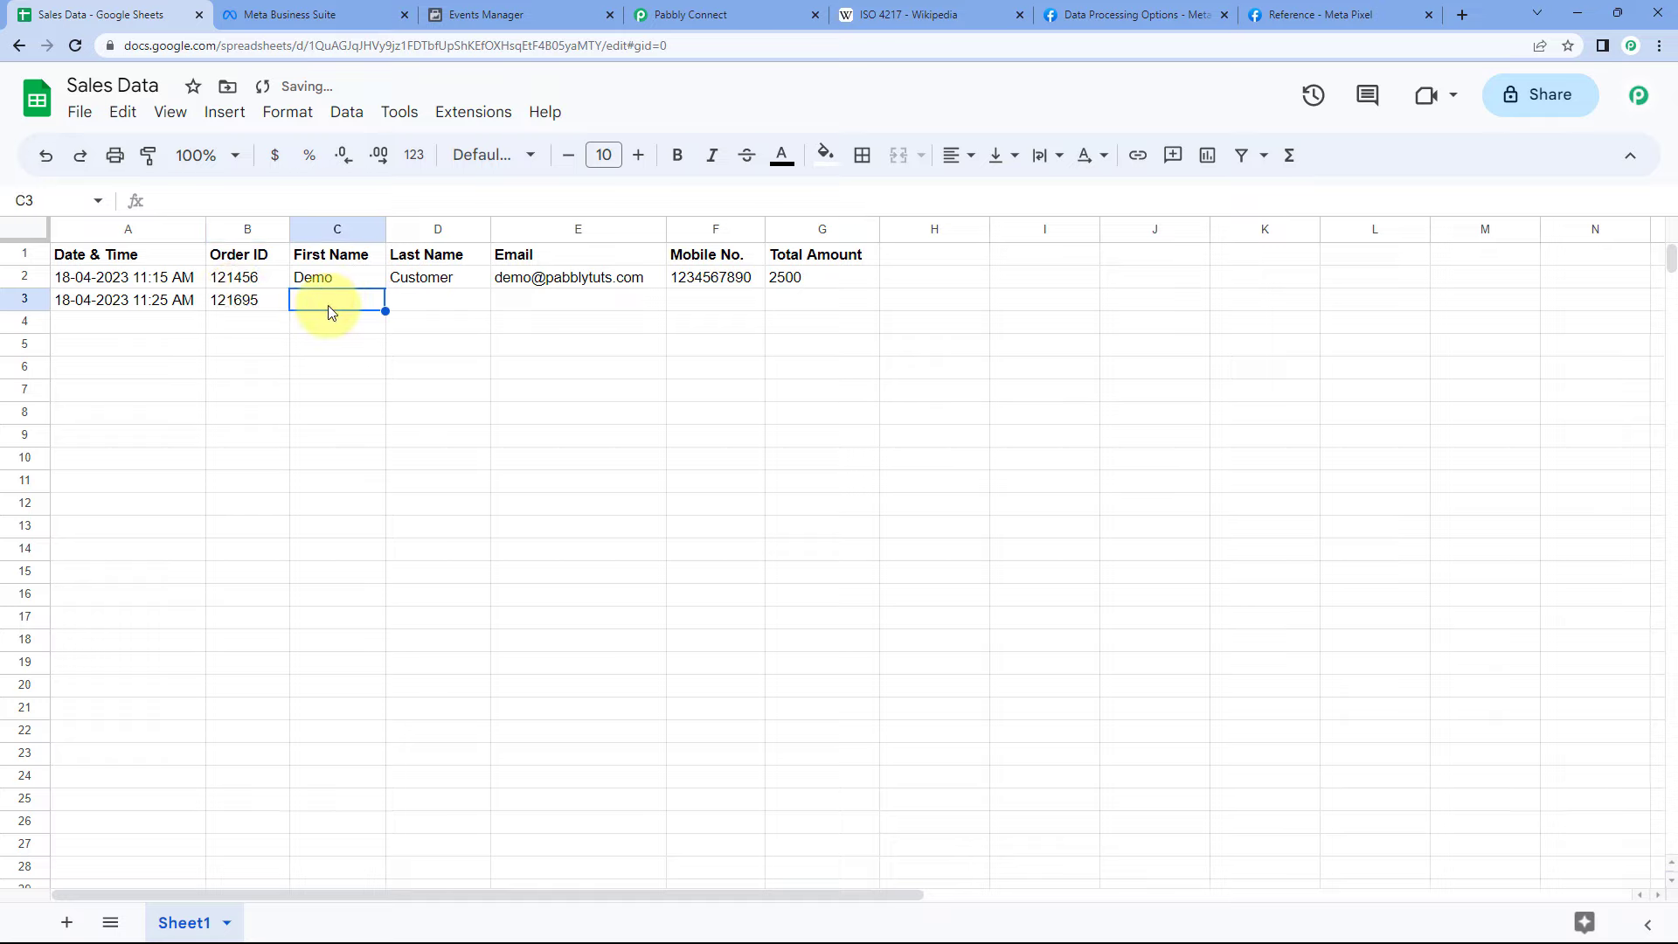
key(Tab)
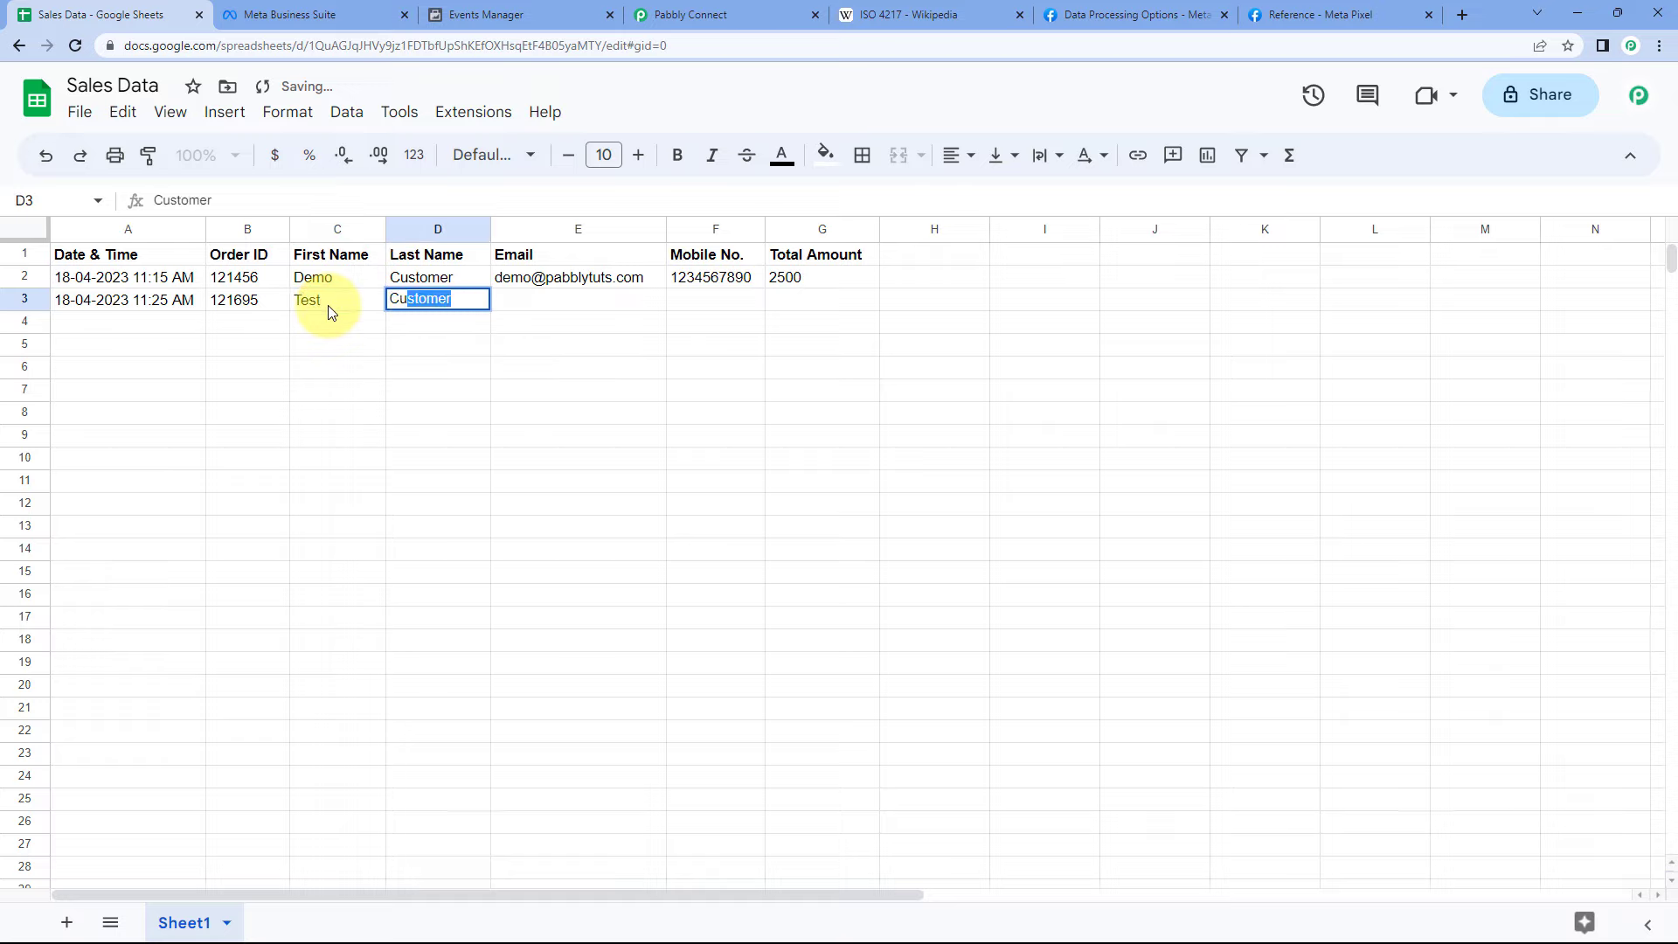
key(Tab)
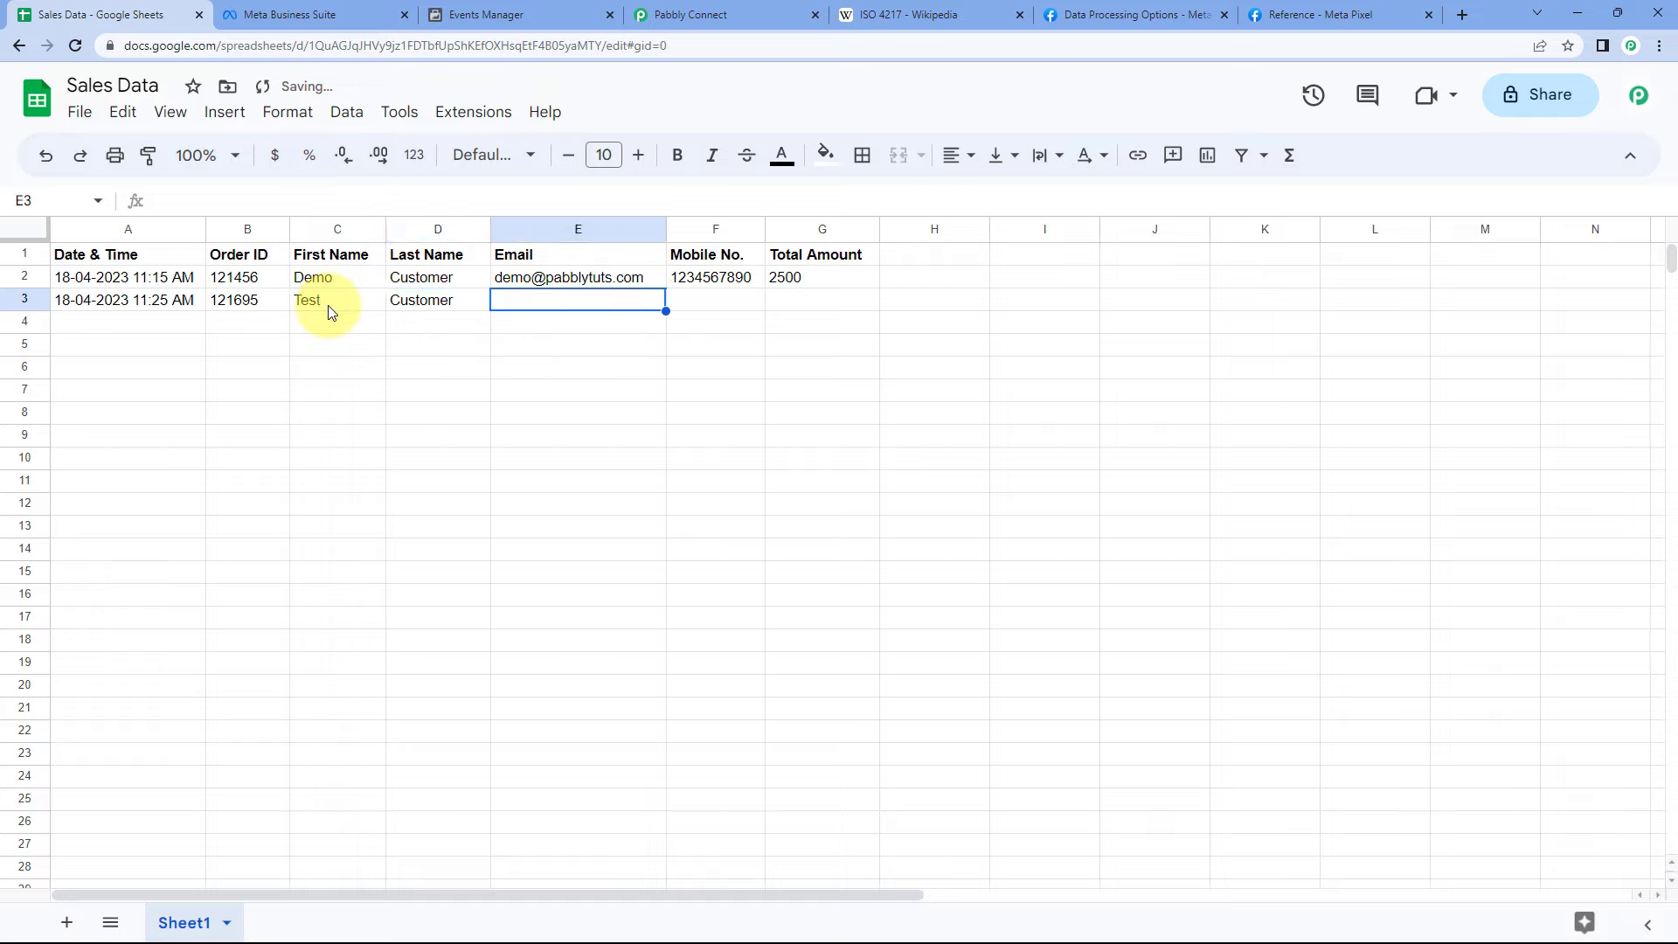
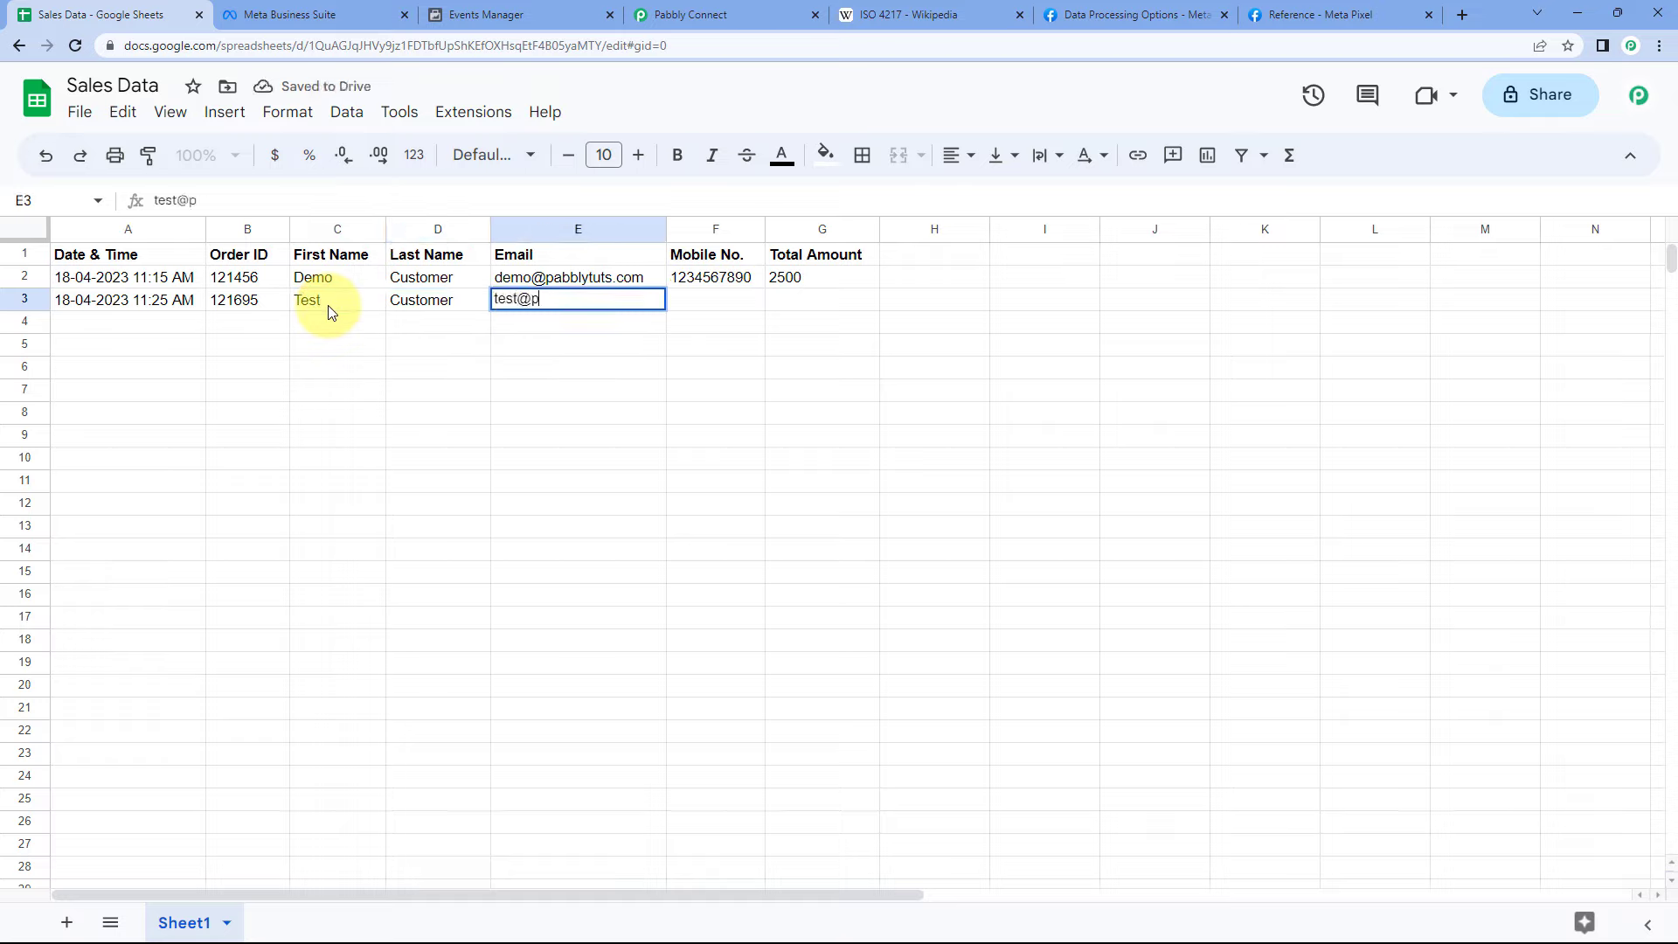
key(Tab)
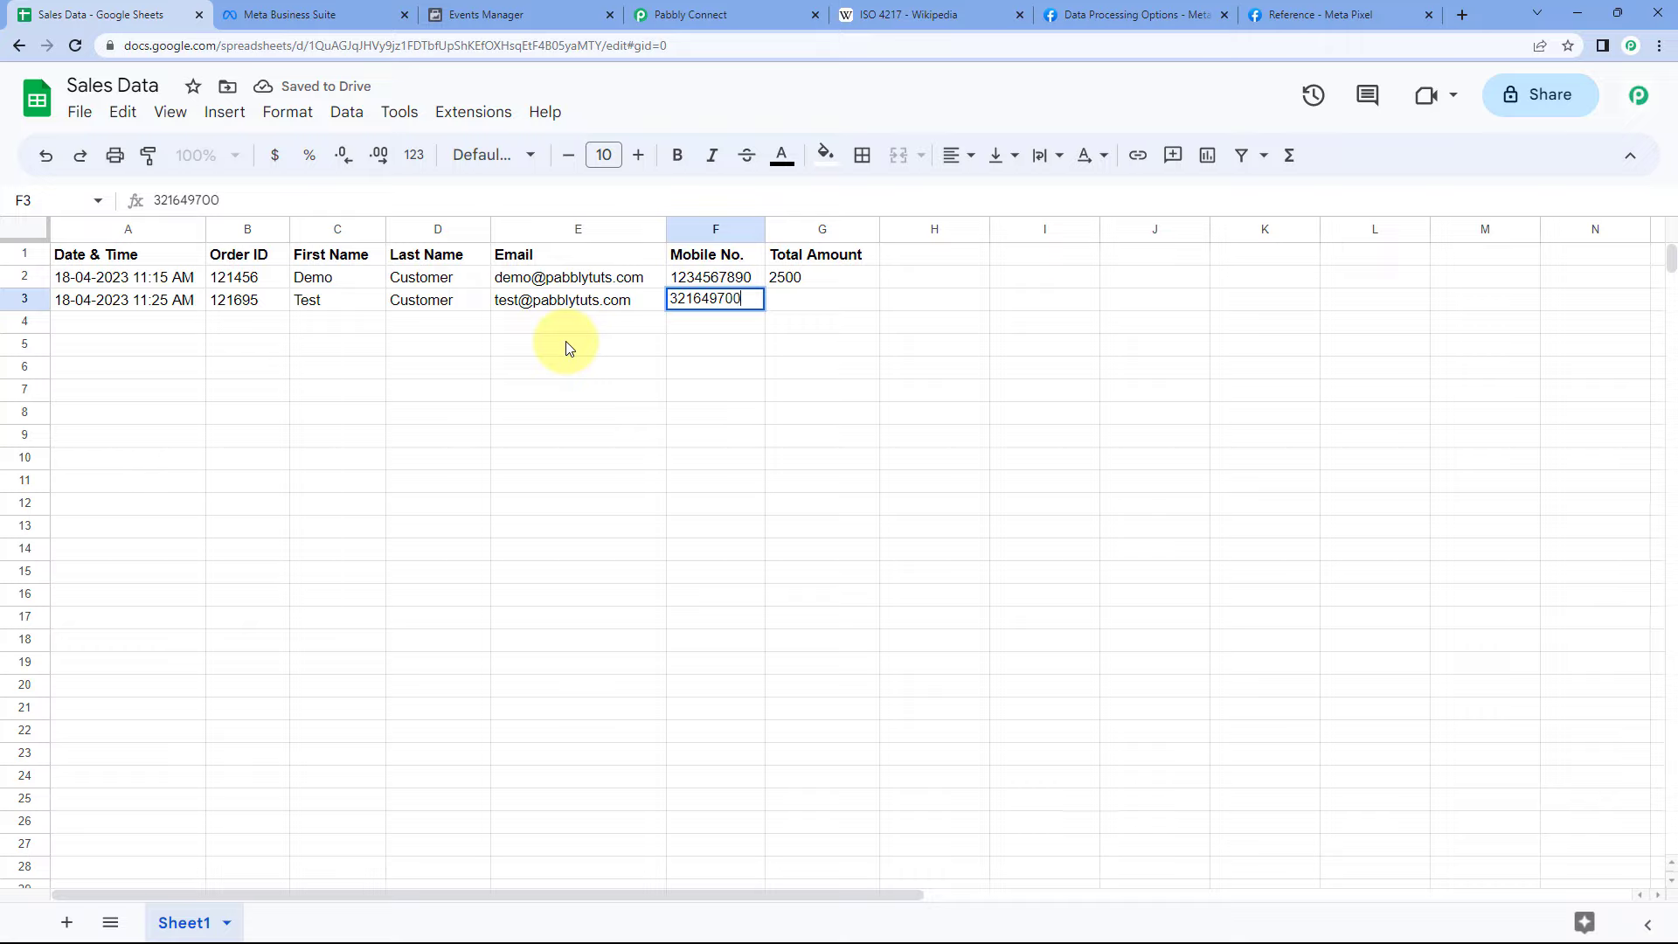
click(759, 347)
click(809, 313)
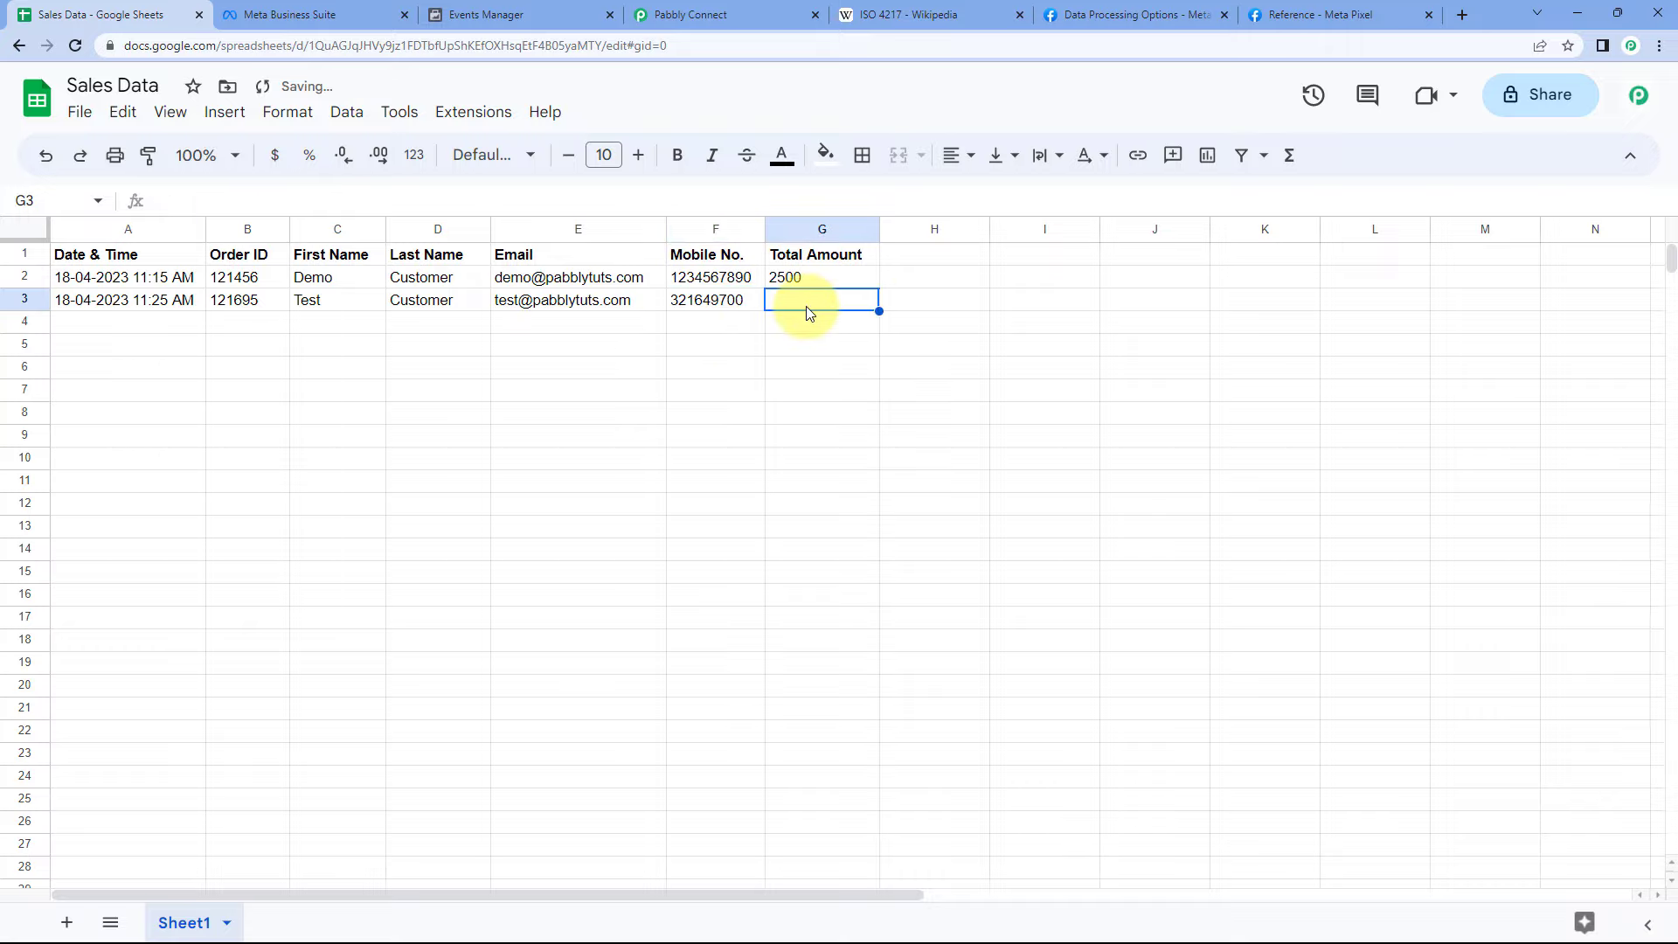
text(2300)
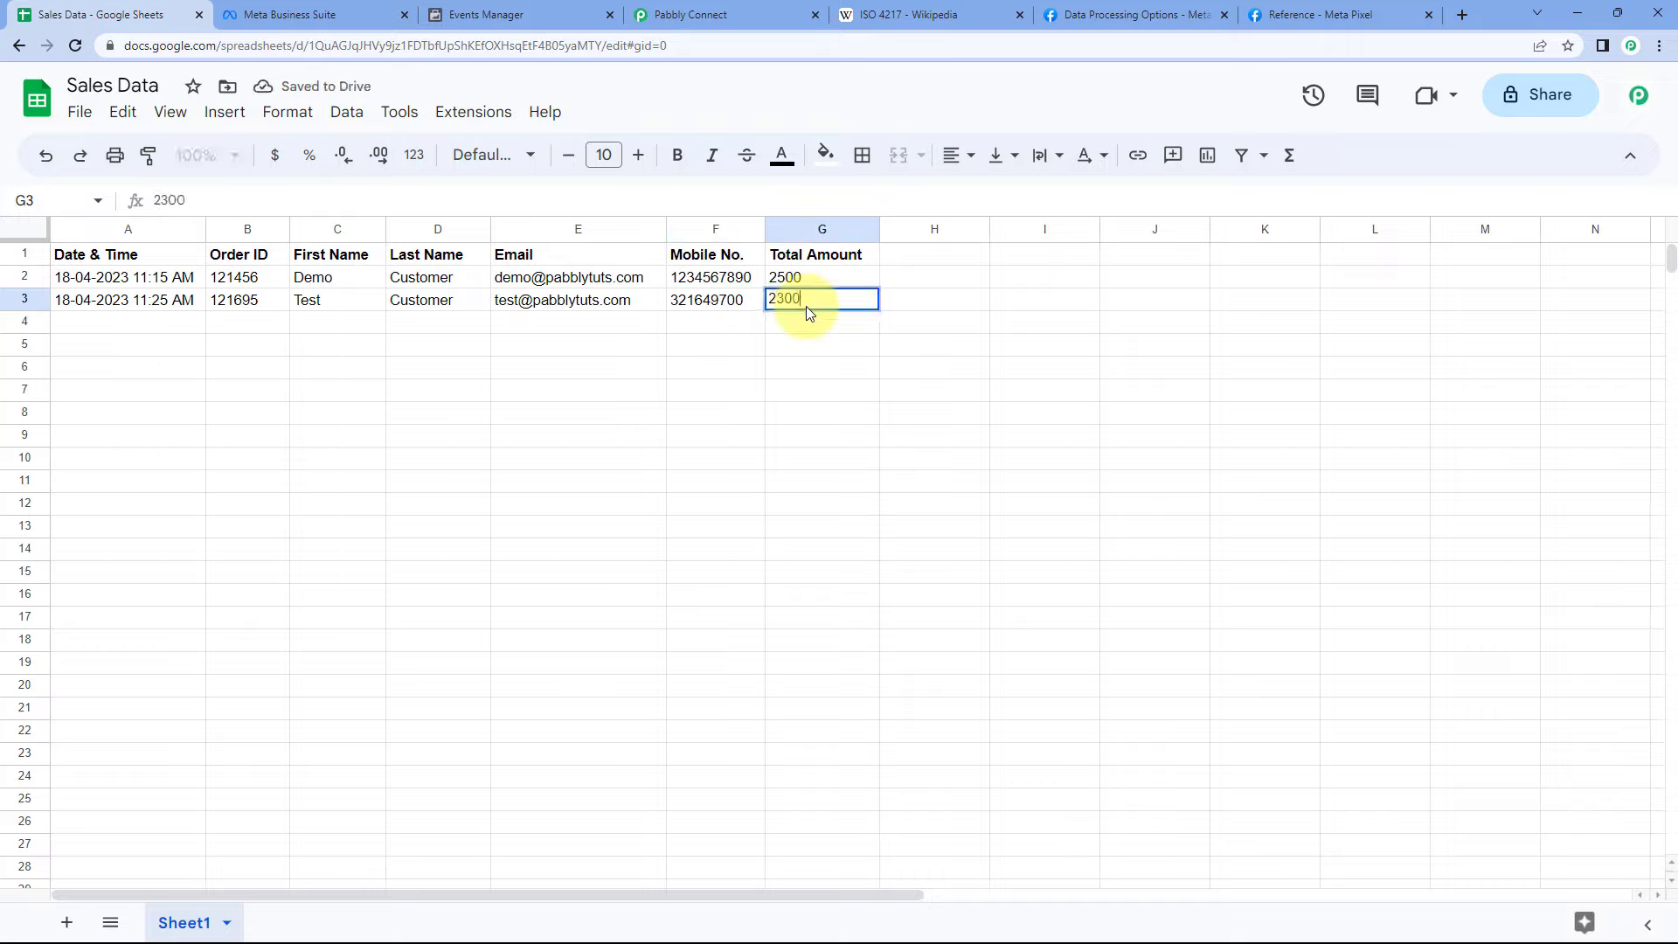
click(367, 390)
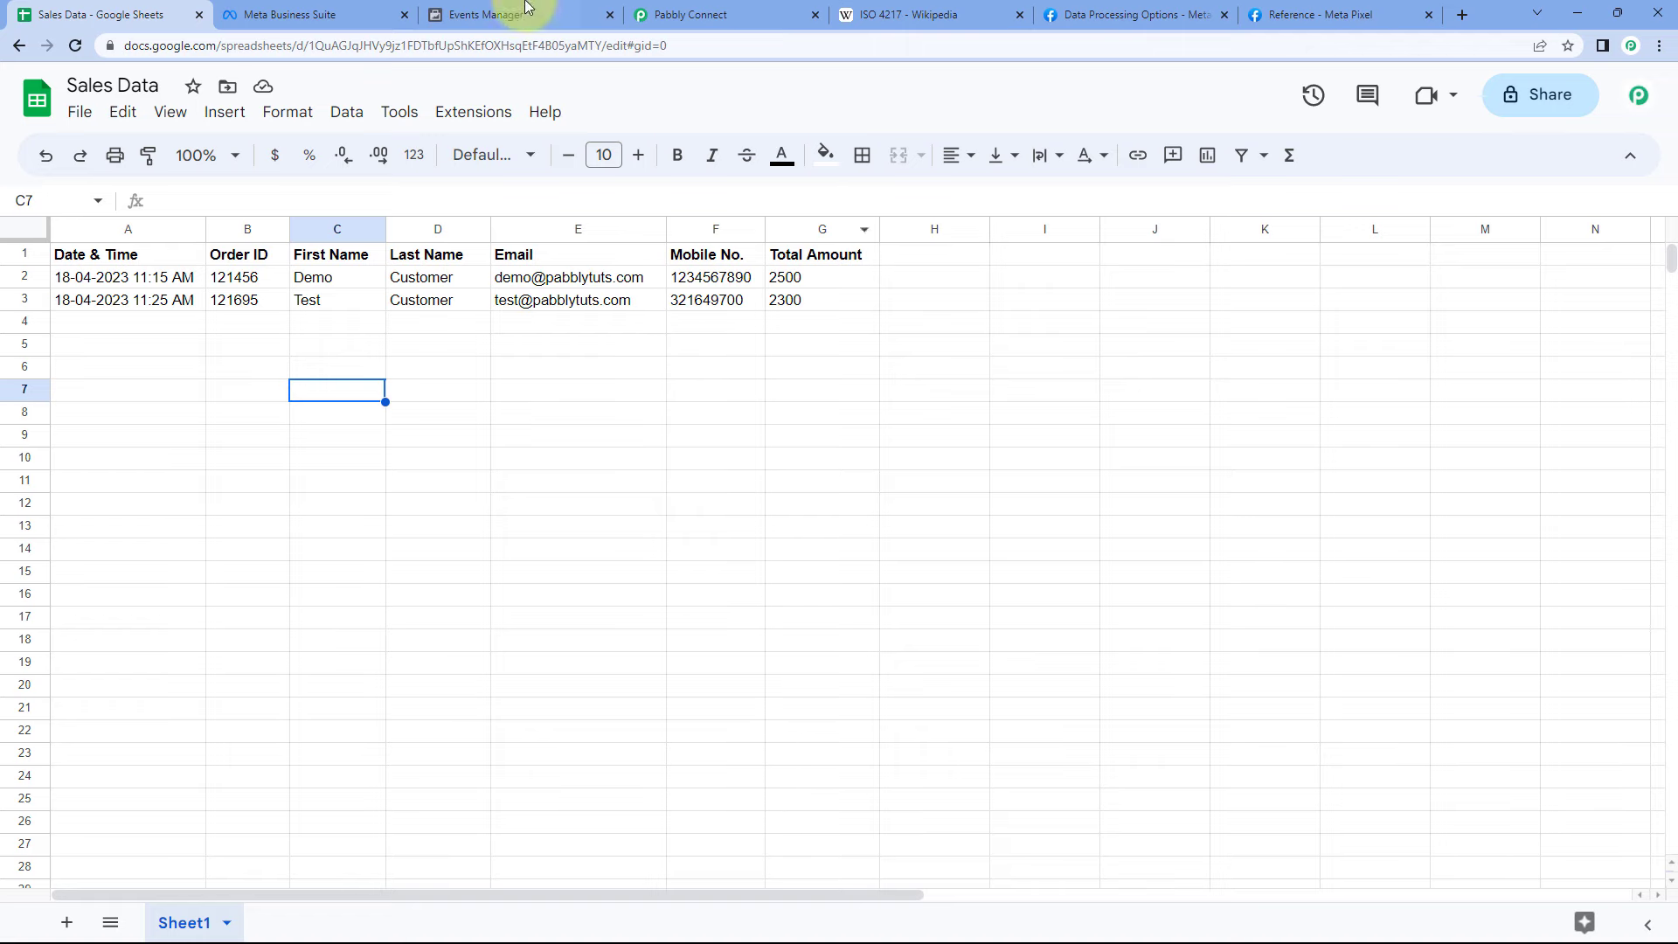
- Verify the newest Purchase event shows value 2300, currency INR, app source and user data keys
click(547, 16)
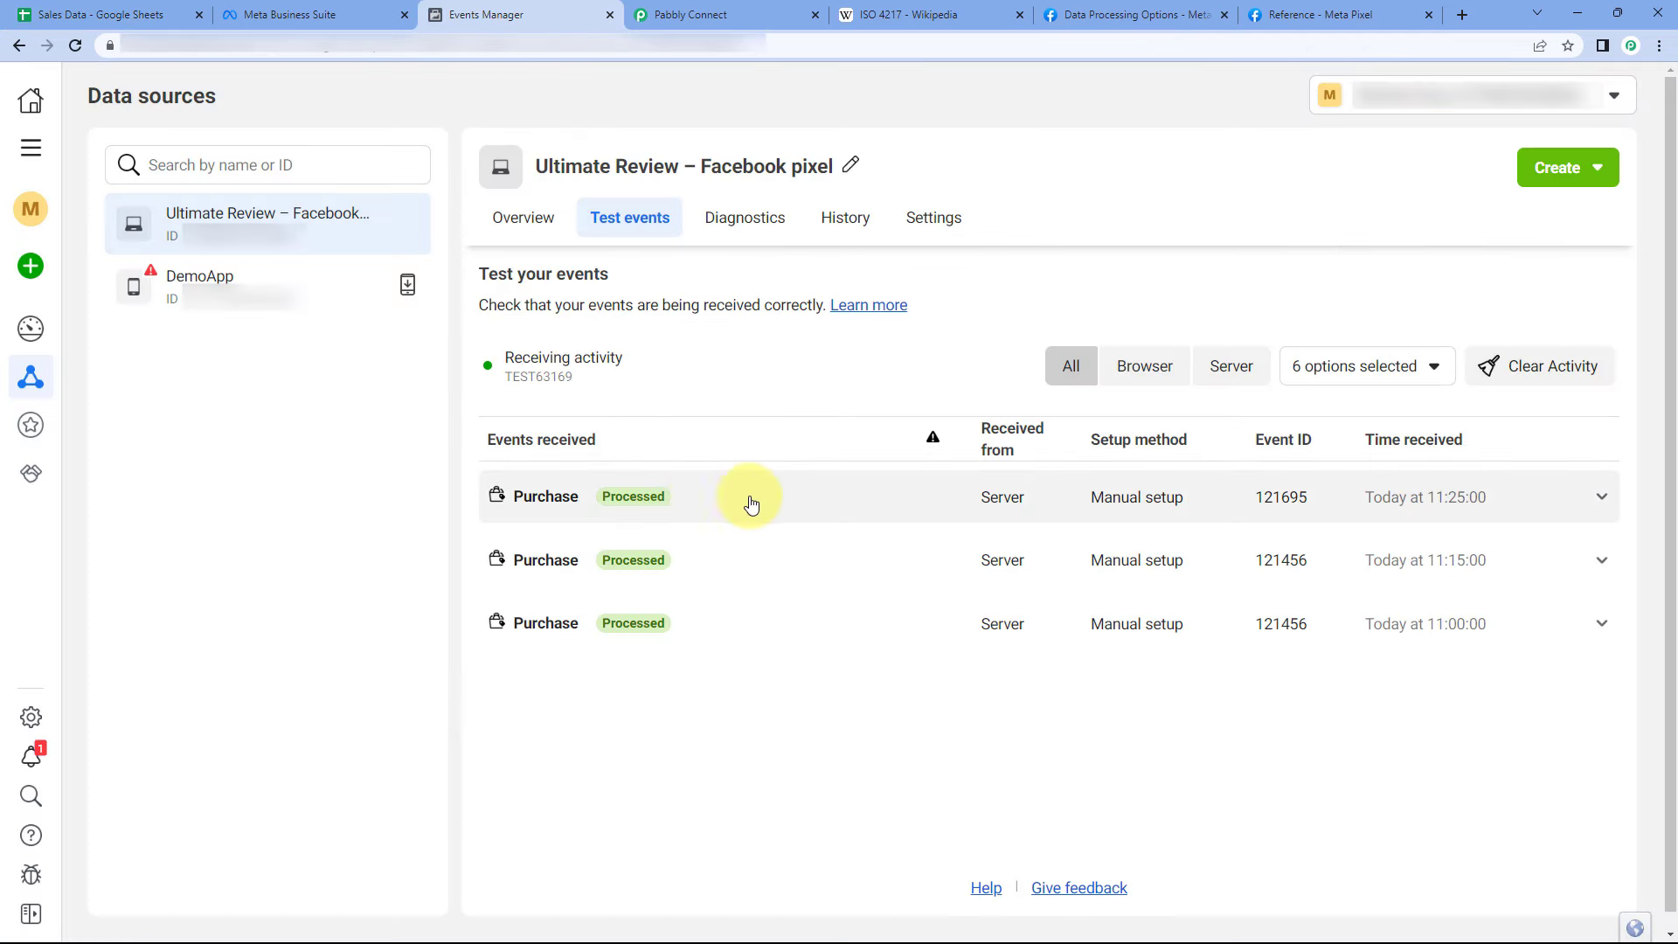
click(873, 509)
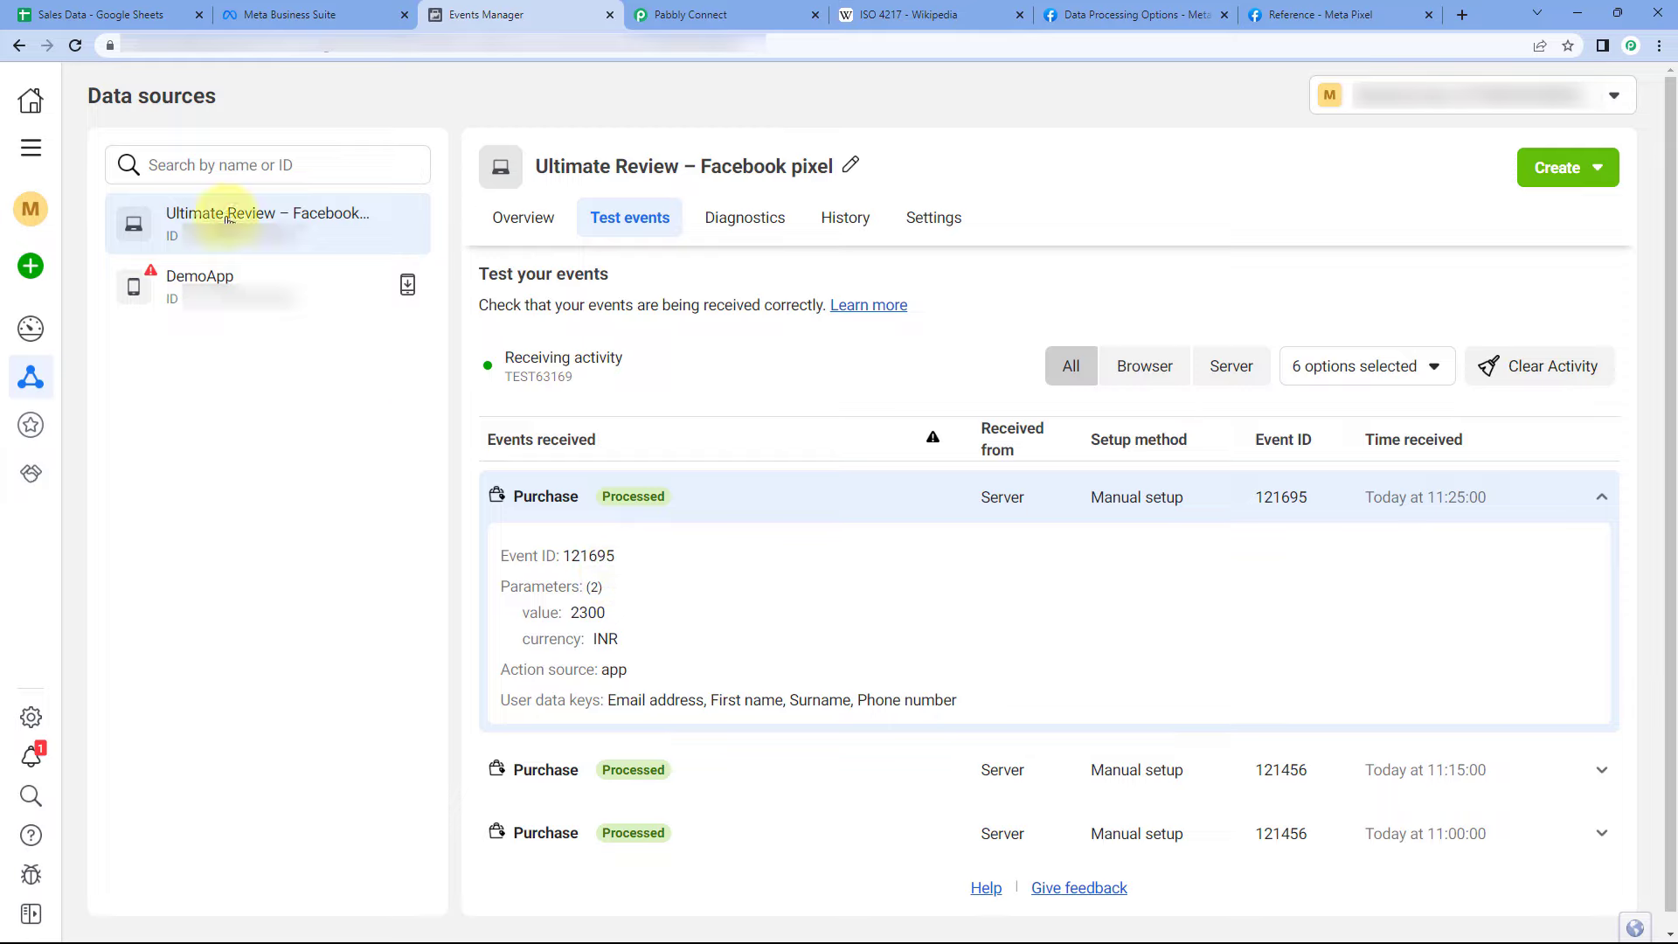
double_click(566, 558)
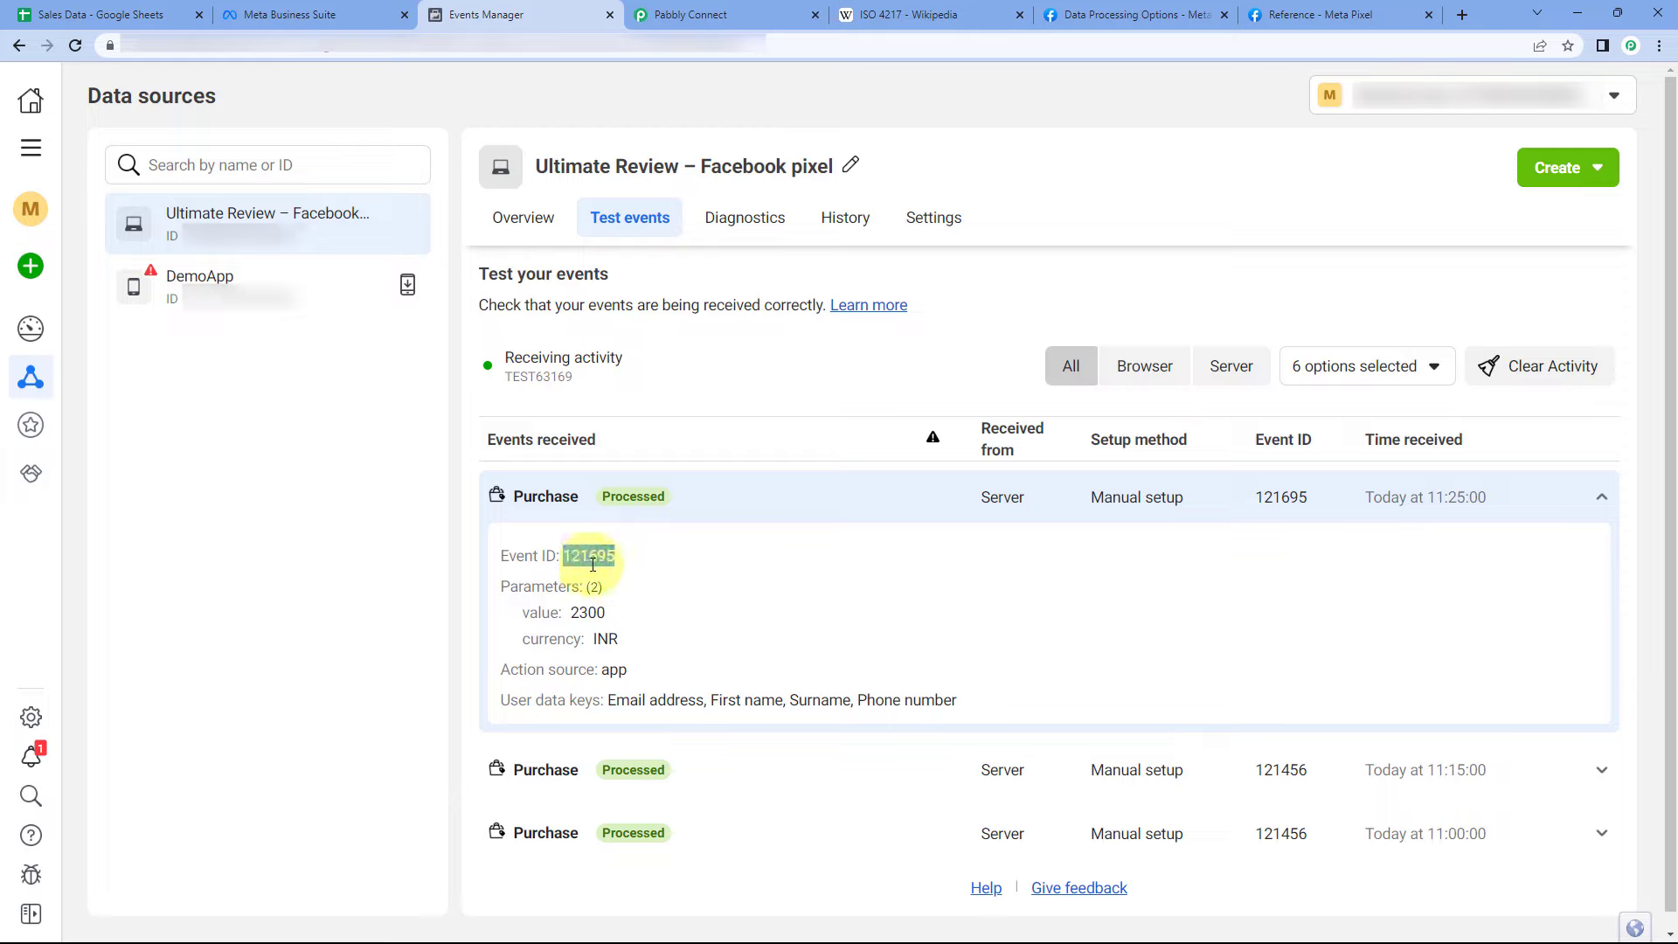
click(591, 549)
double_click(570, 613)
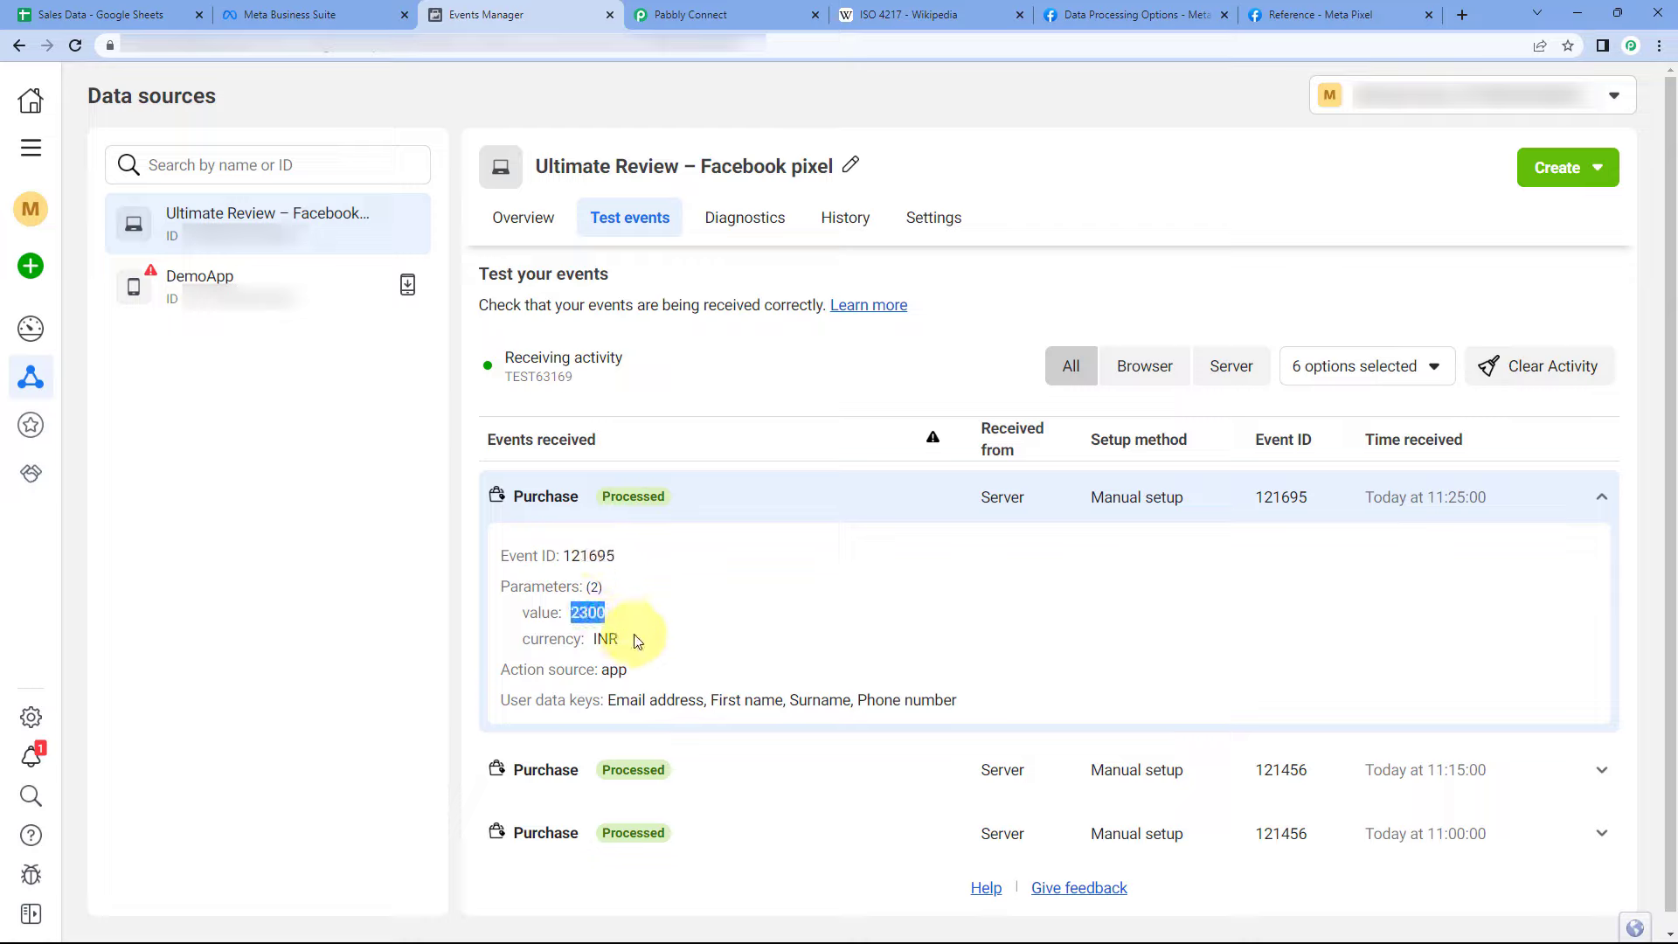
double_click(606, 639)
double_click(602, 669)
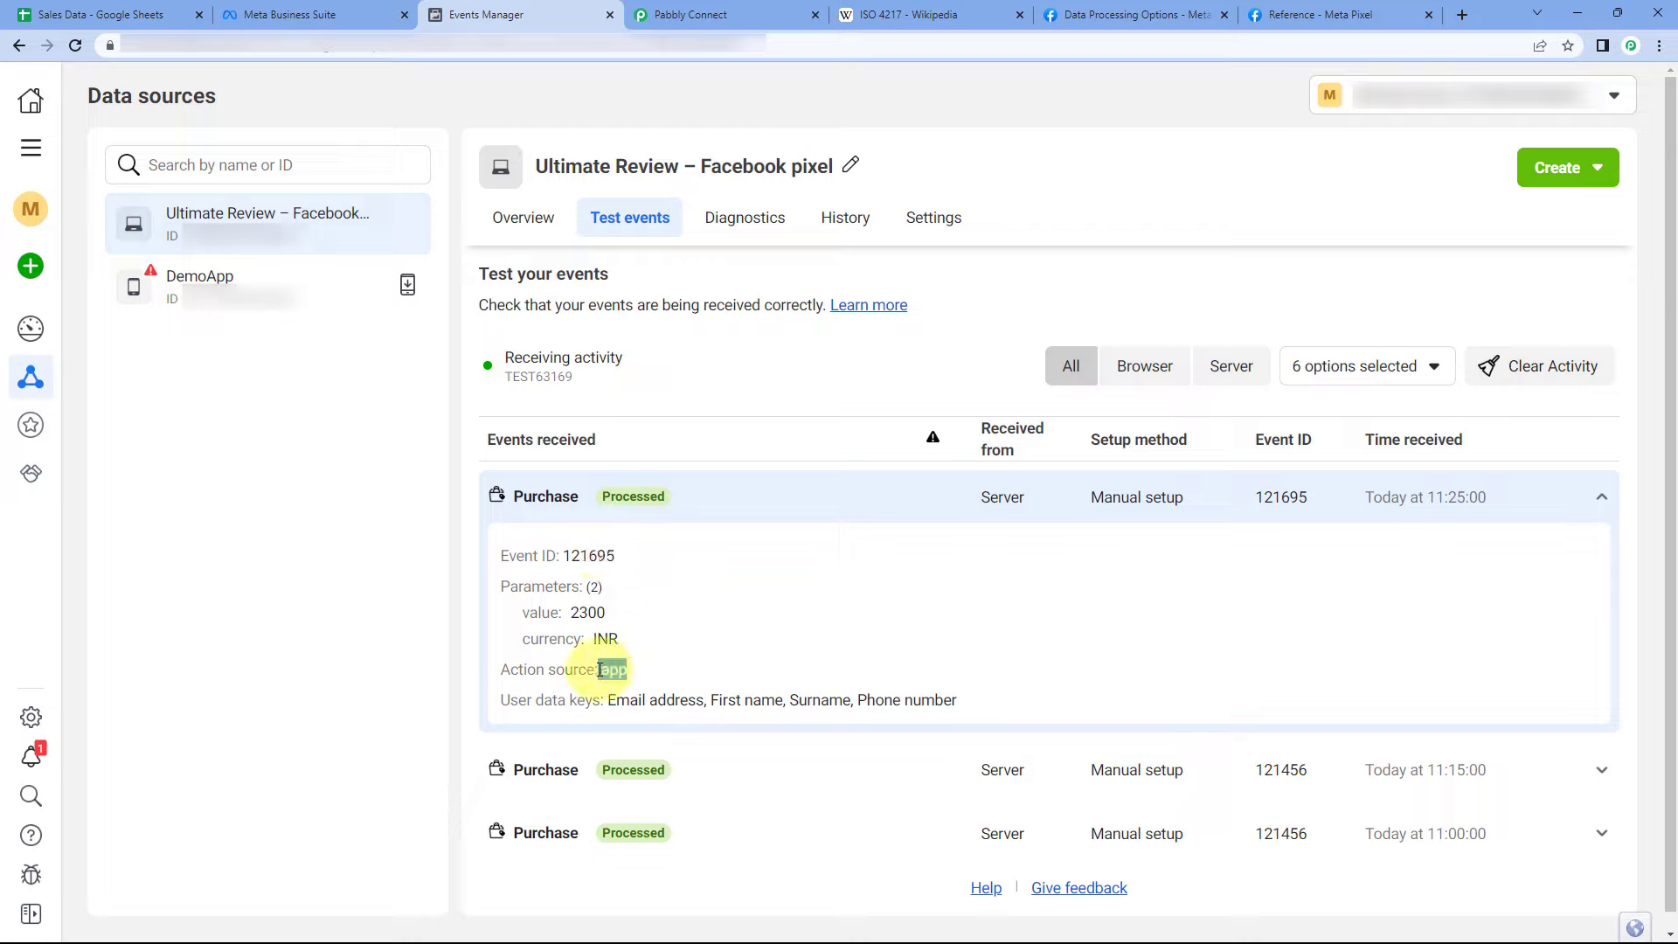
drag(608, 699, 967, 696)
click(962, 682)
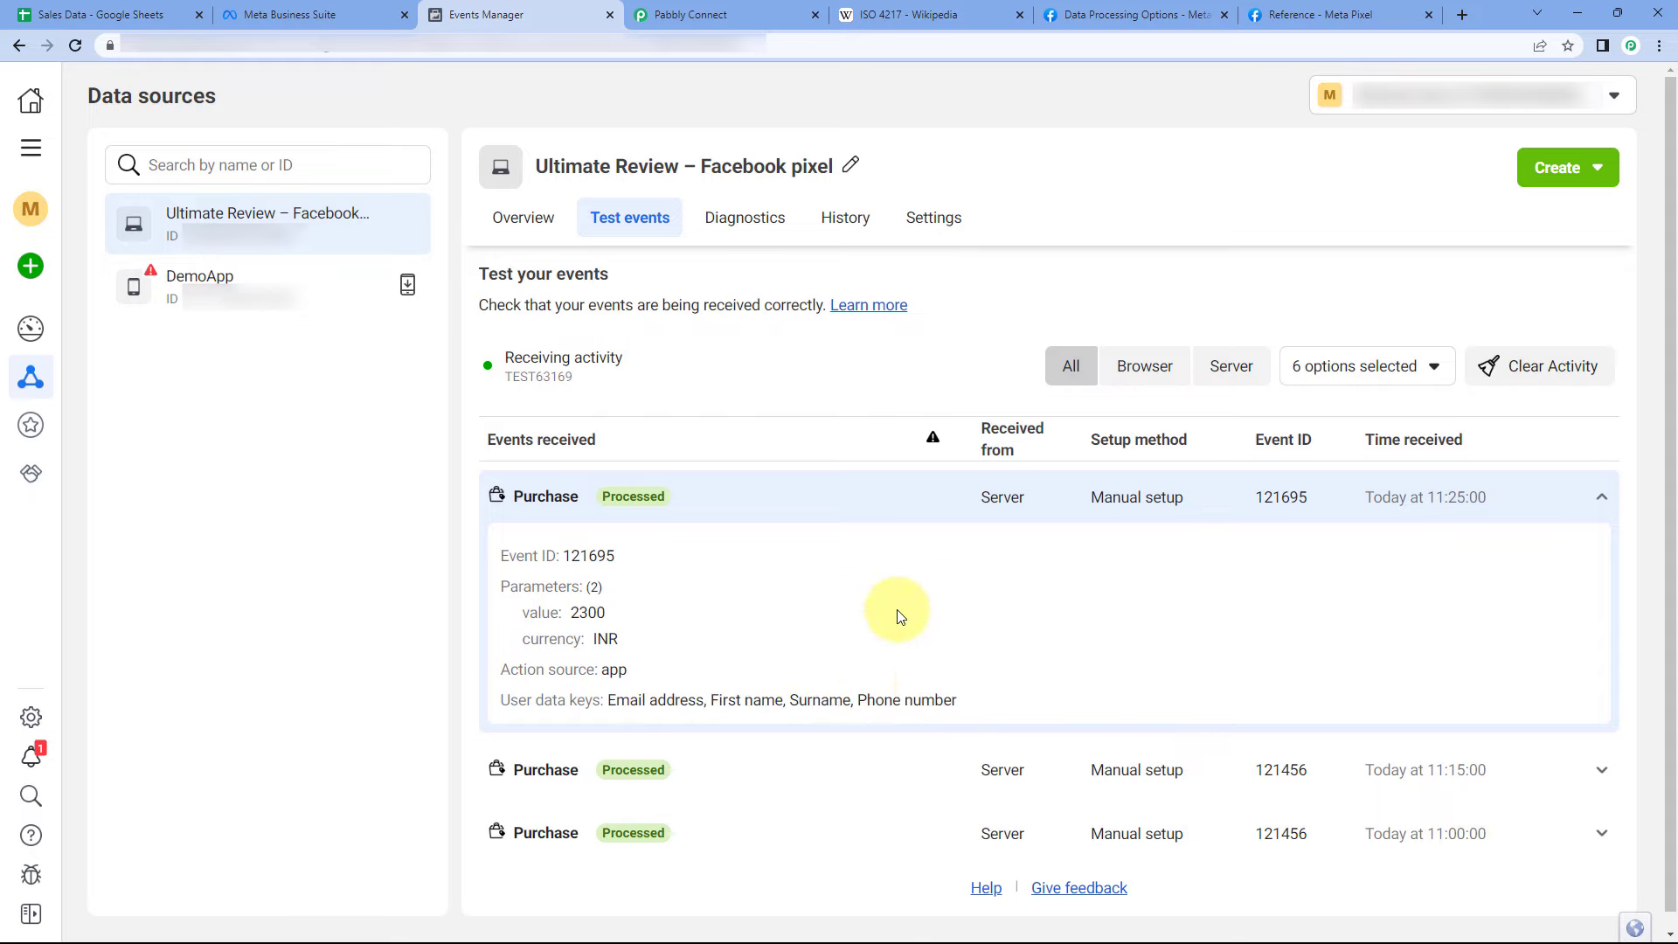
click(854, 514)
click(712, 15)
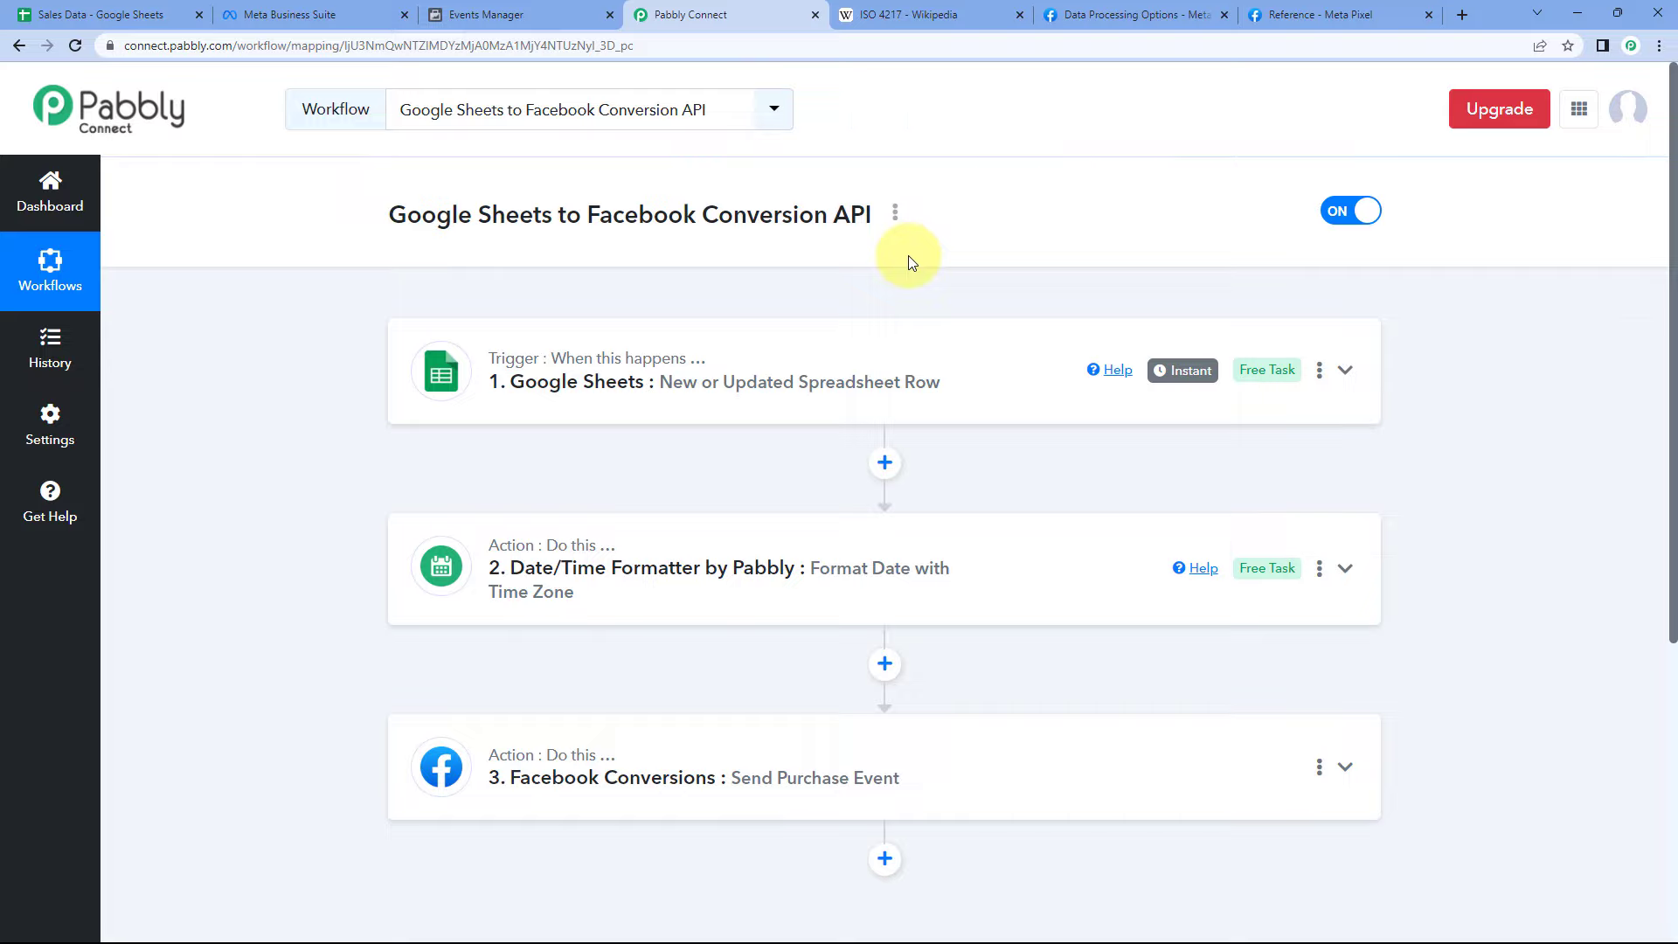
- Clear the Test Event Code field in the Facebook Conversions step and save the step
scroll(944, 236, down, 3)
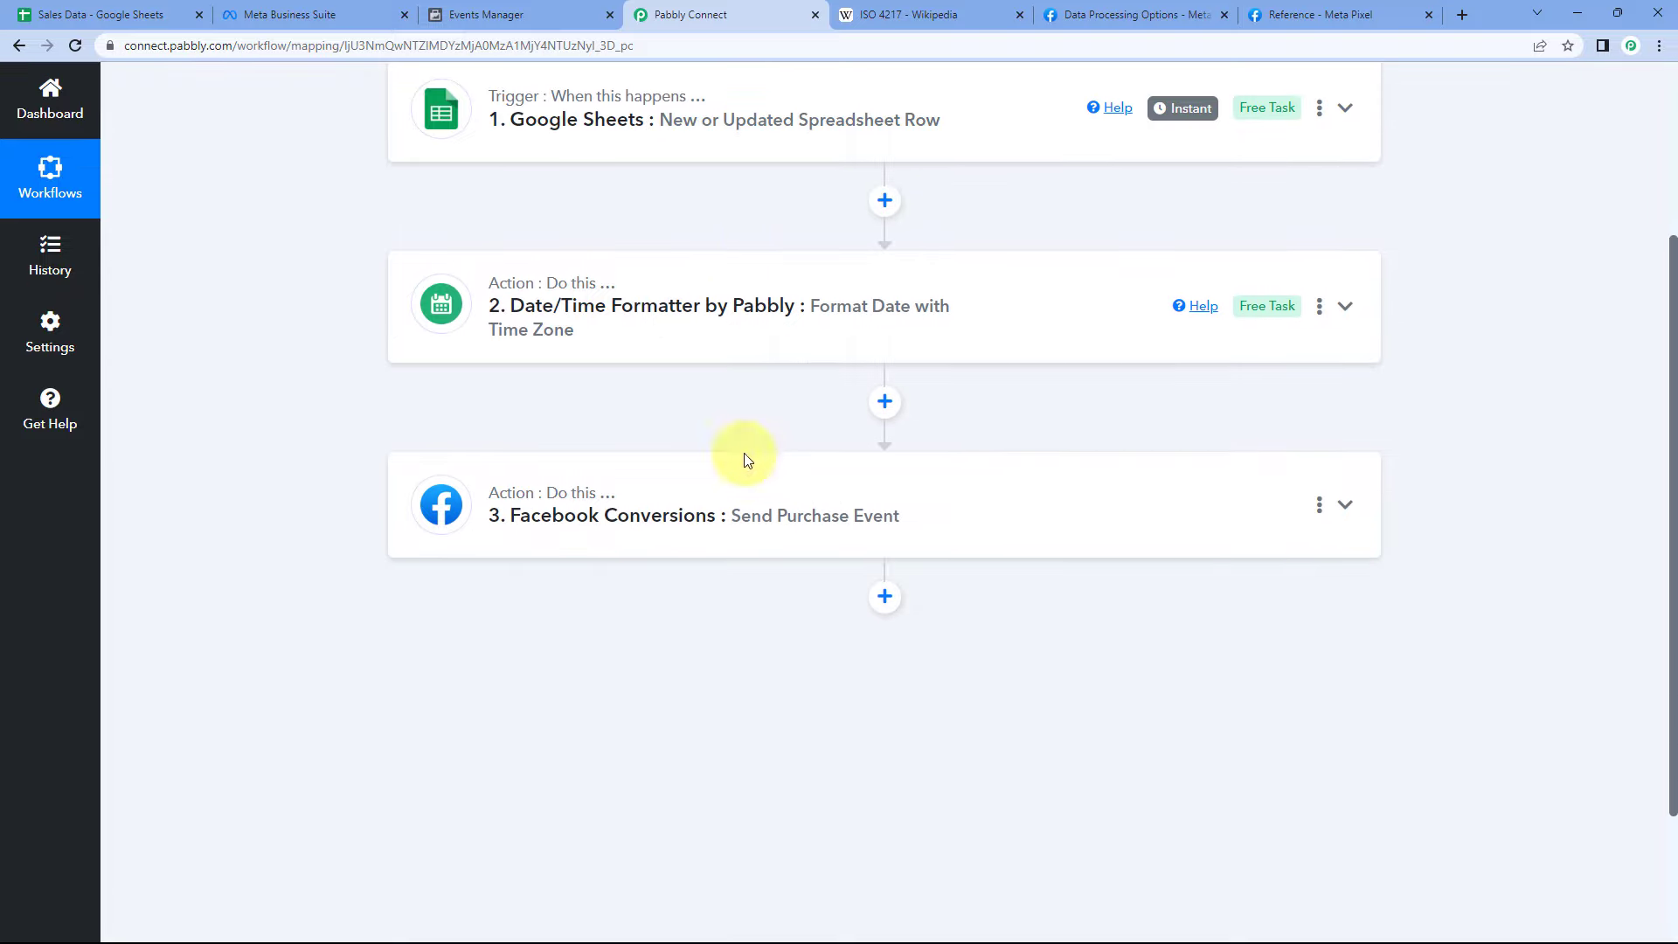
click(470, 487)
scroll(307, 495, down, 15)
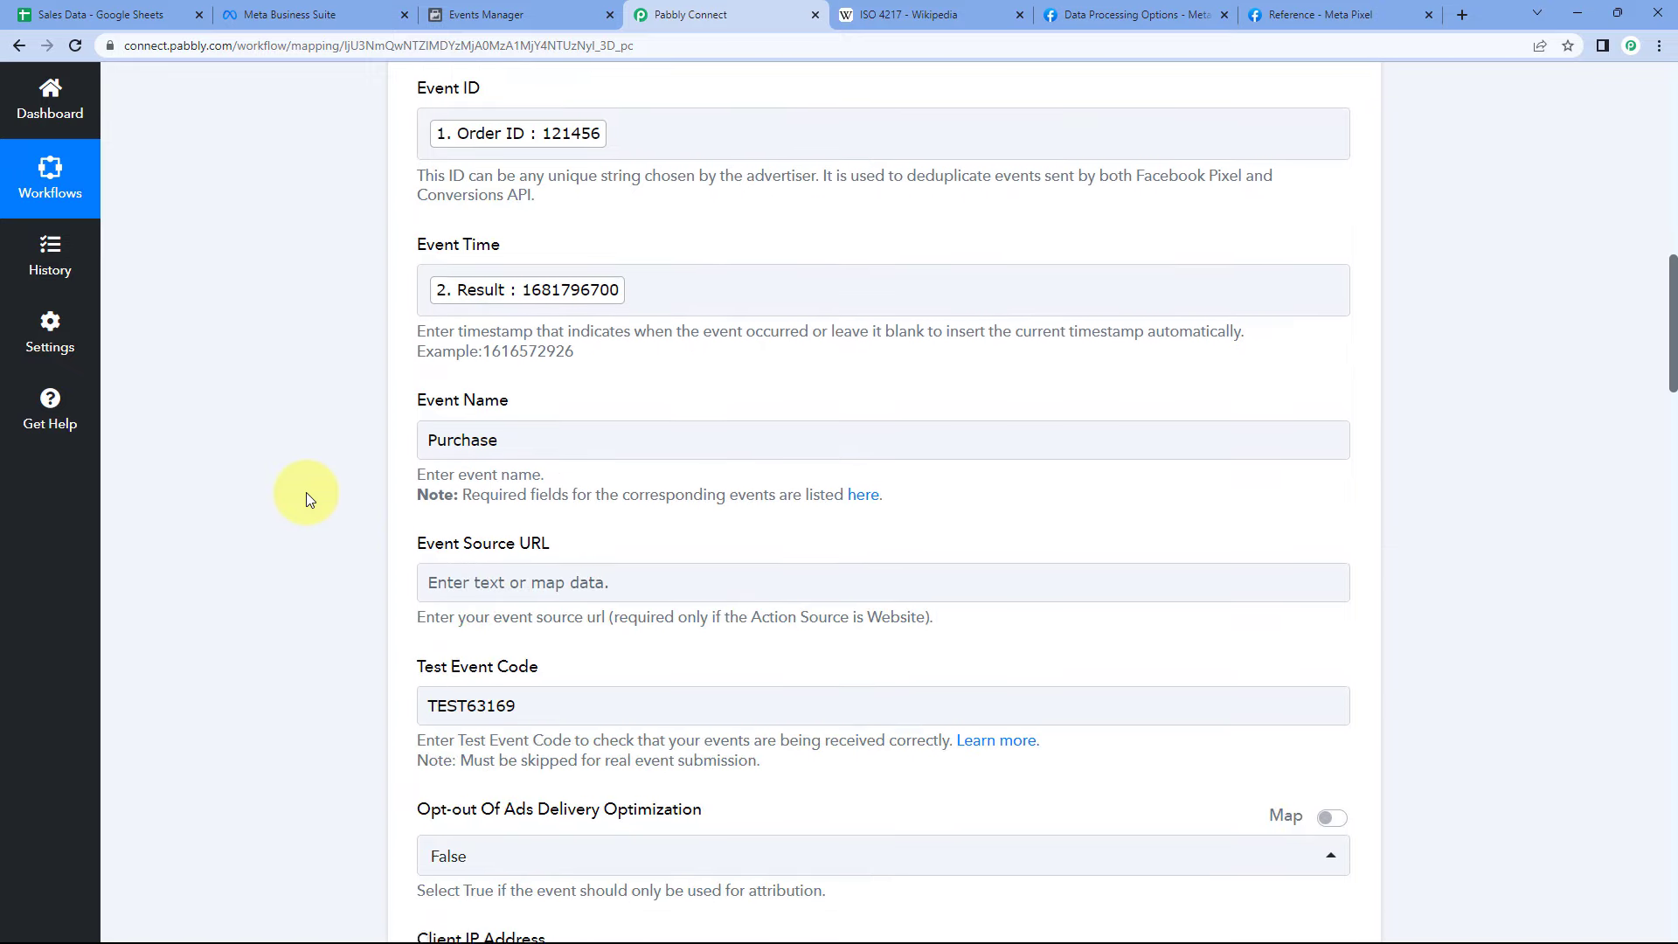
scroll(306, 491, down, 3)
drag(554, 428, 376, 426)
key(BackSpace)
click(365, 422)
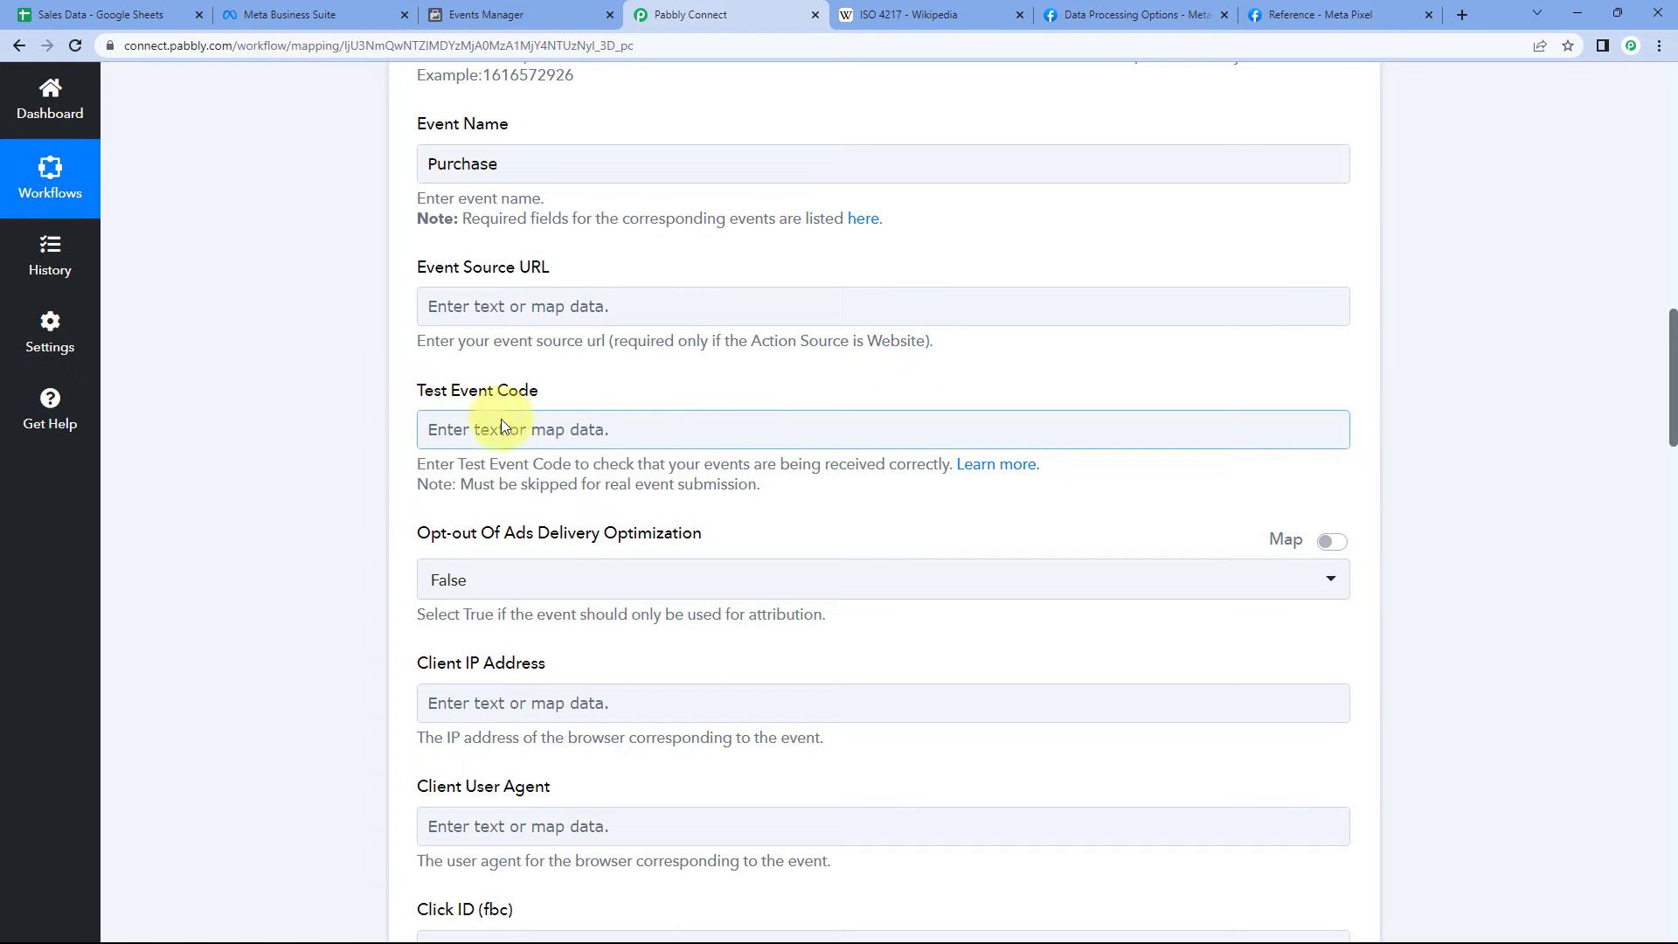
scroll(596, 395, down, 18)
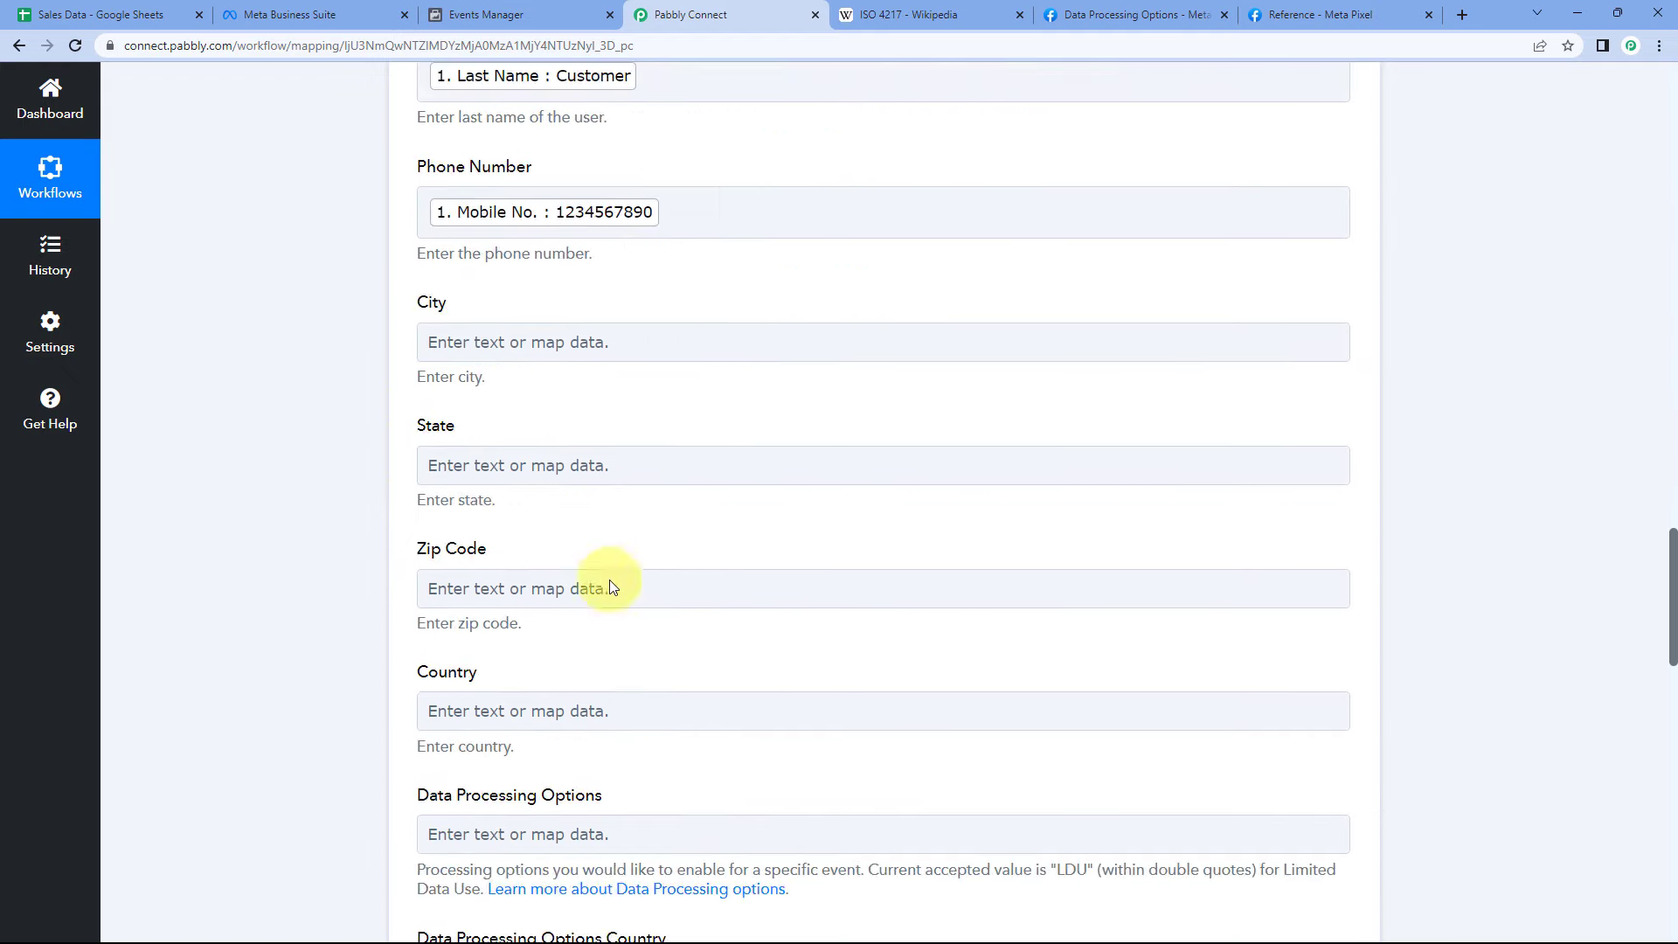
scroll(611, 596, down, 10)
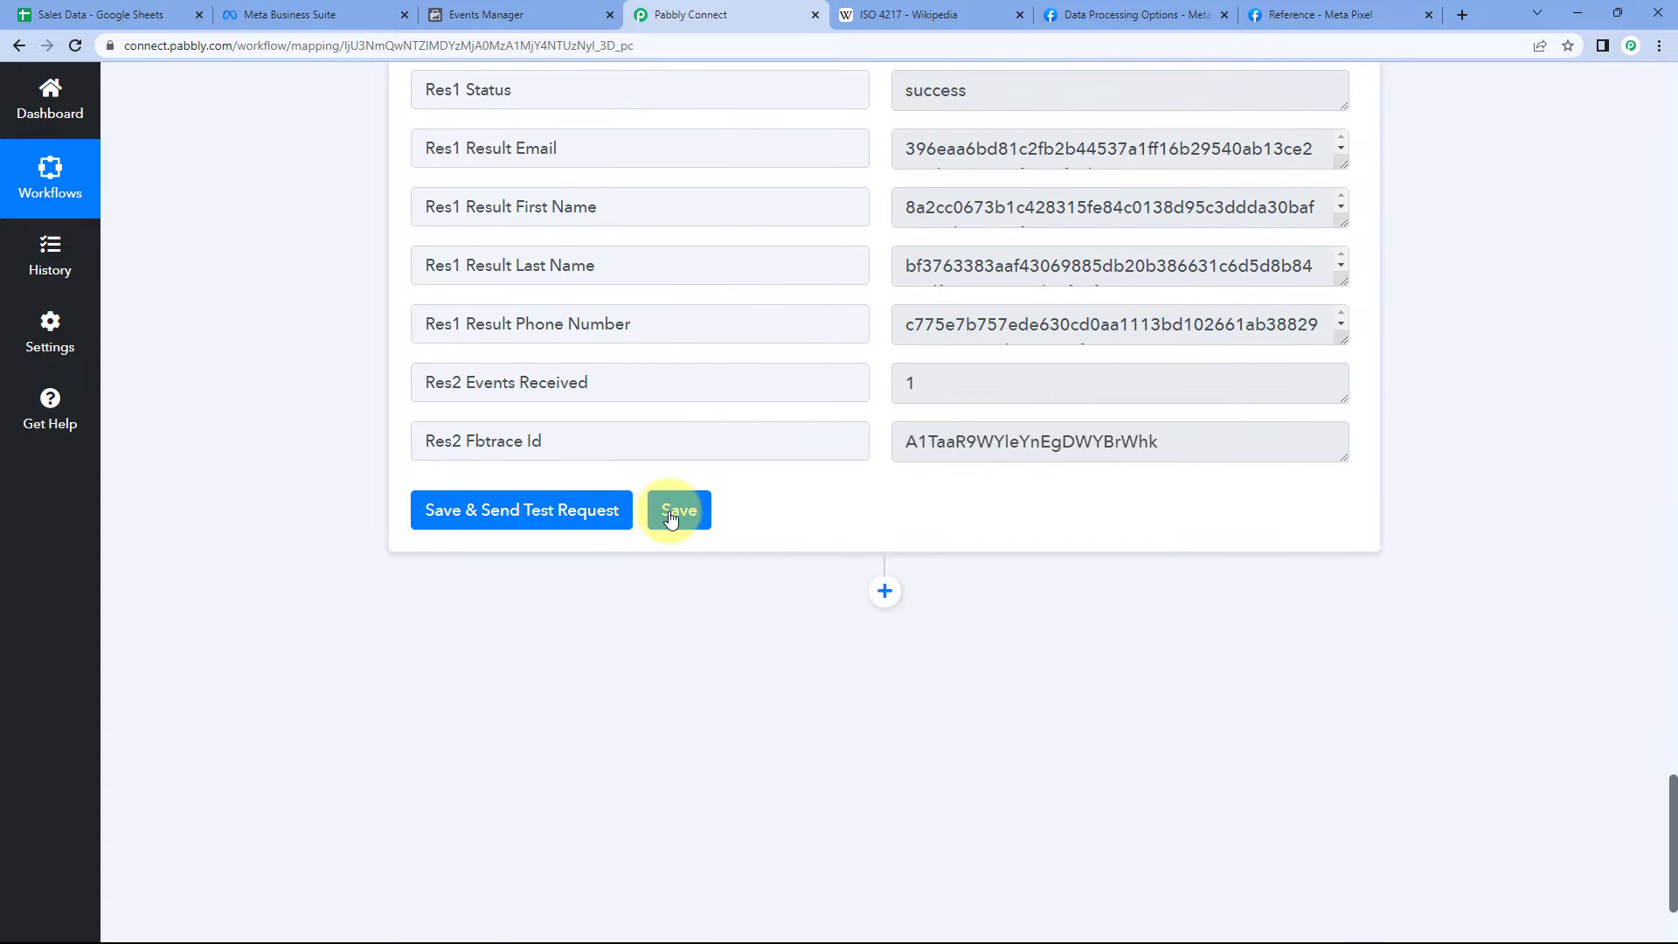
click(680, 510)
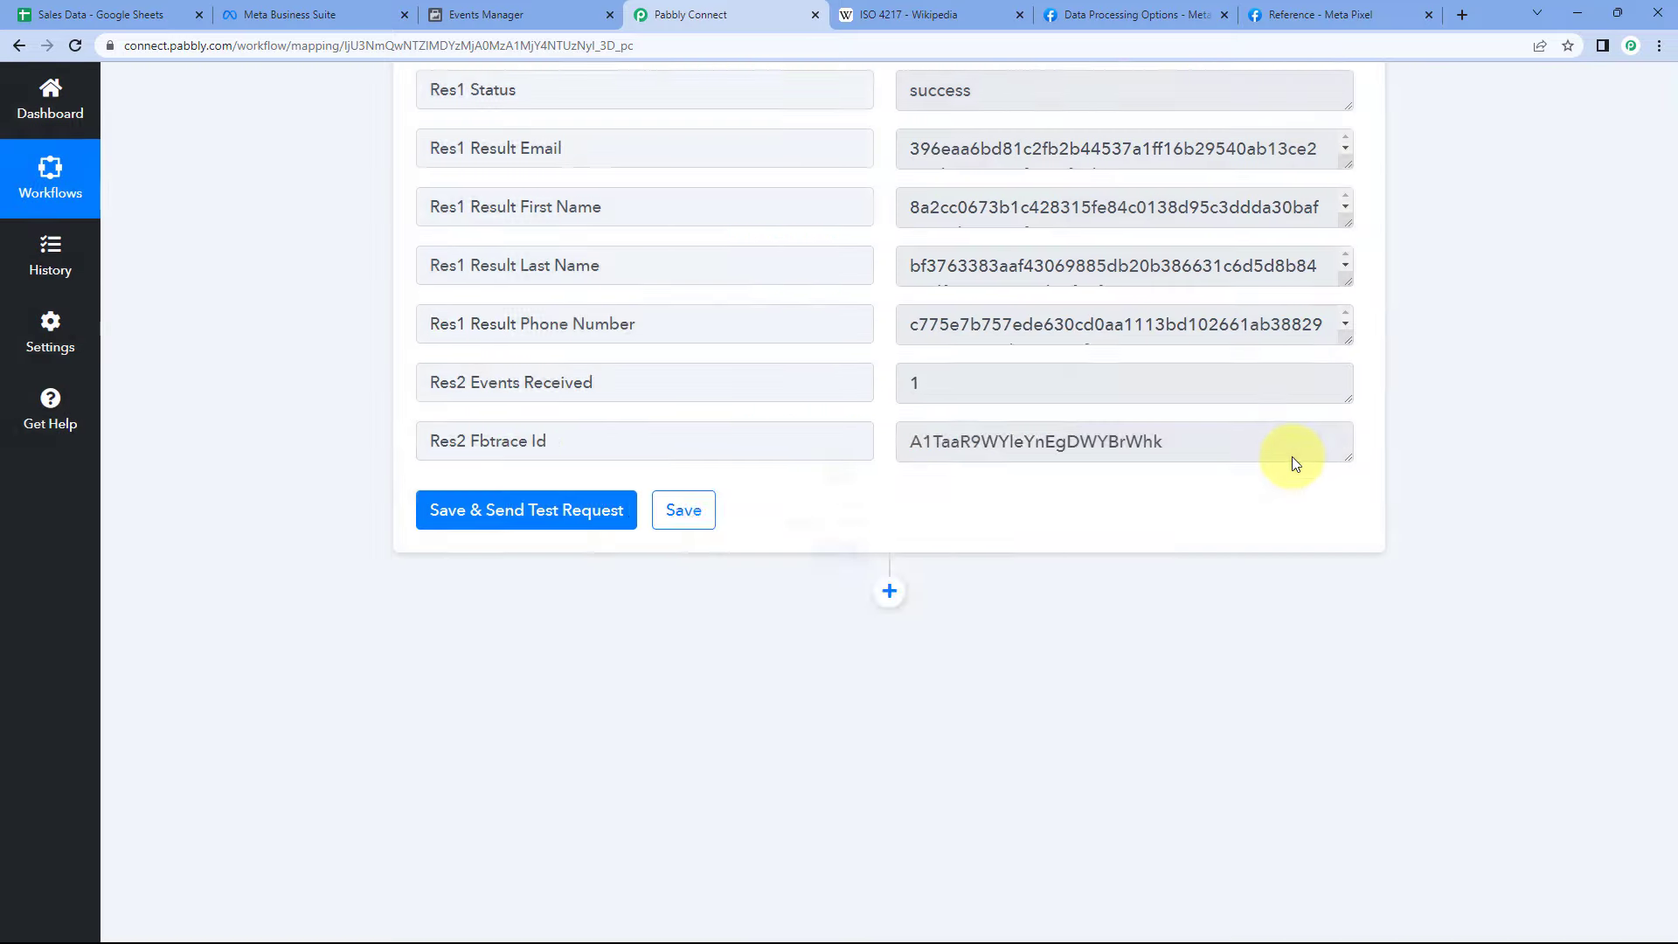
scroll(1292, 456, up, 6)
scroll(1293, 456, up, 20)
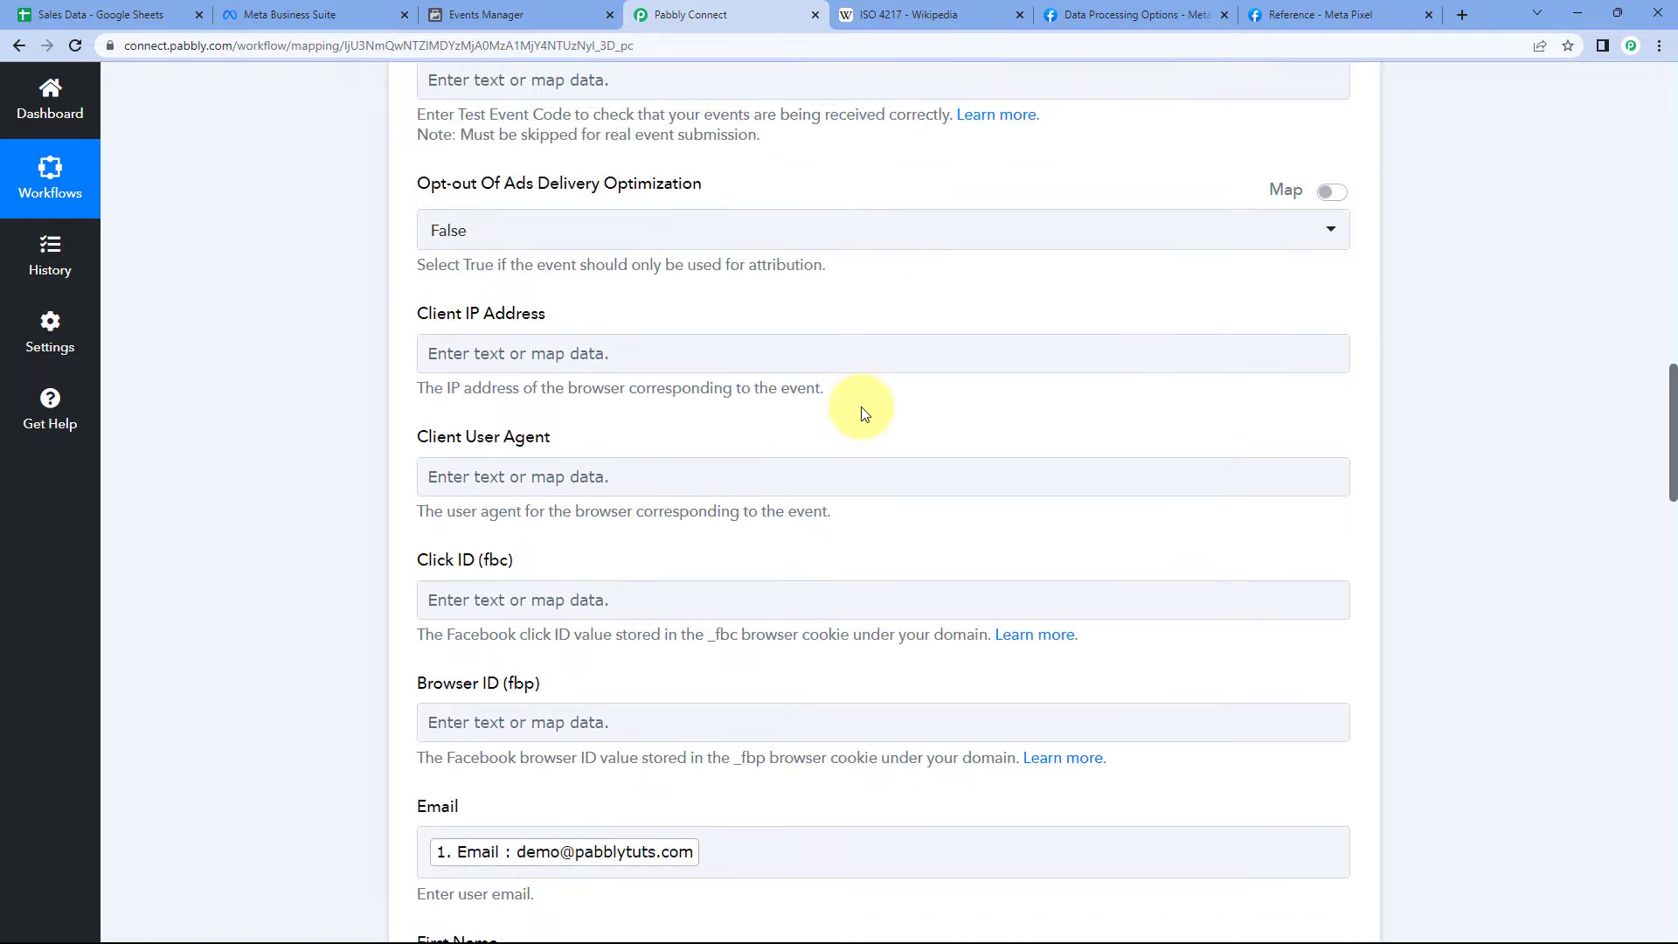
scroll(862, 406, up, 15)
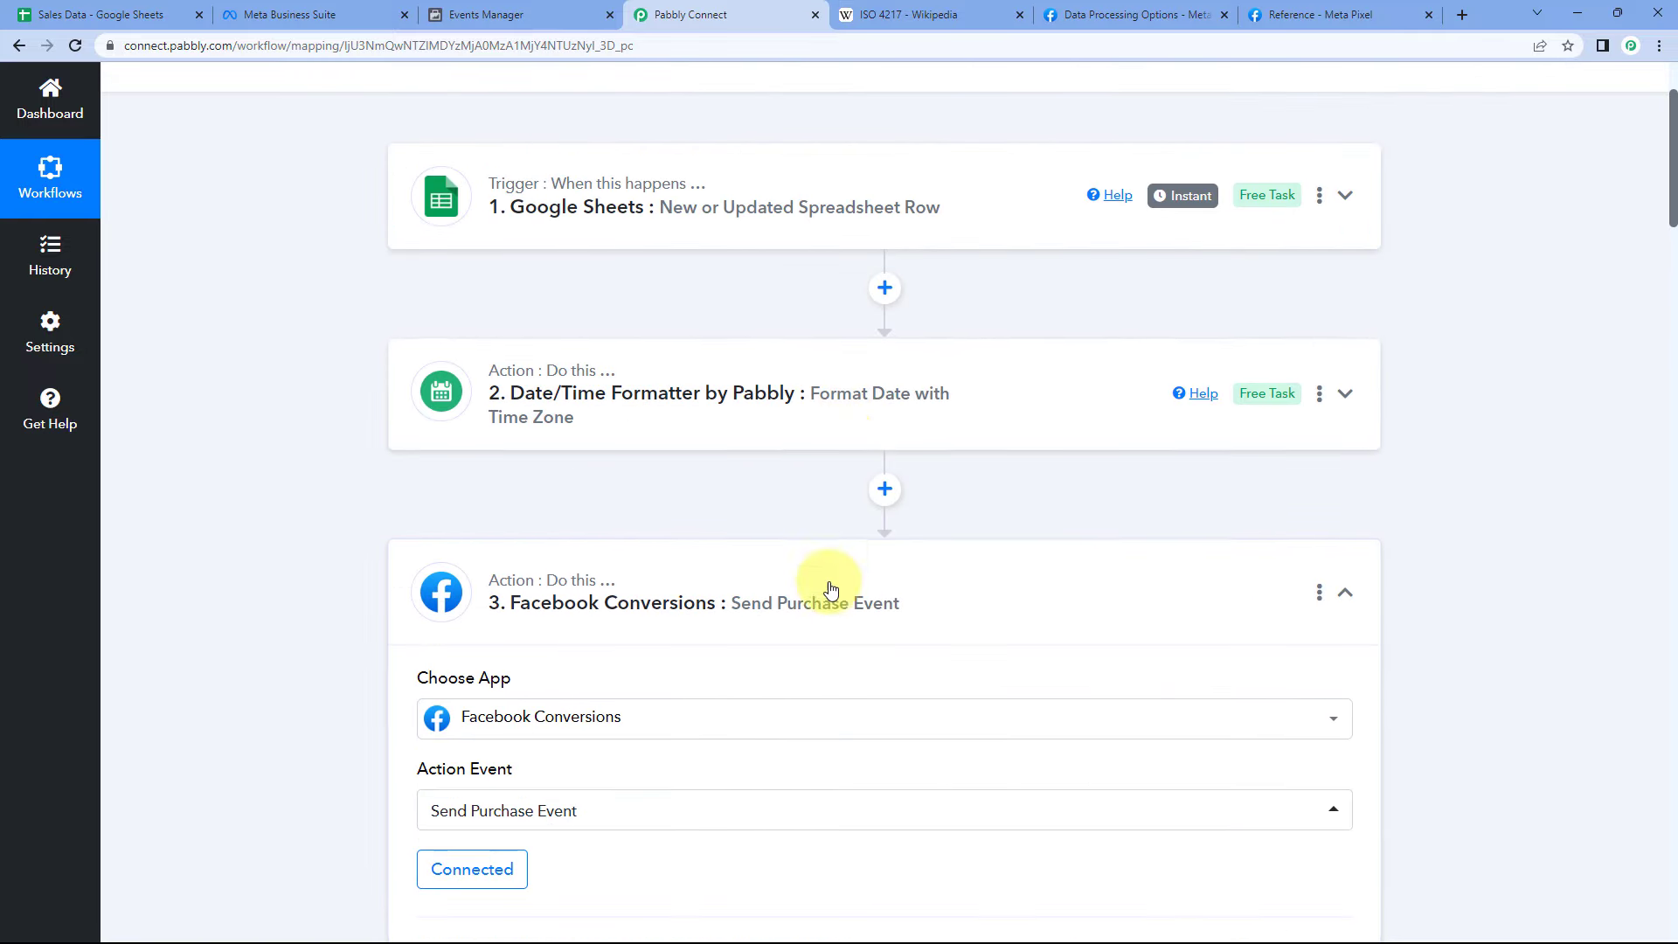
scroll(816, 505, up, 3)
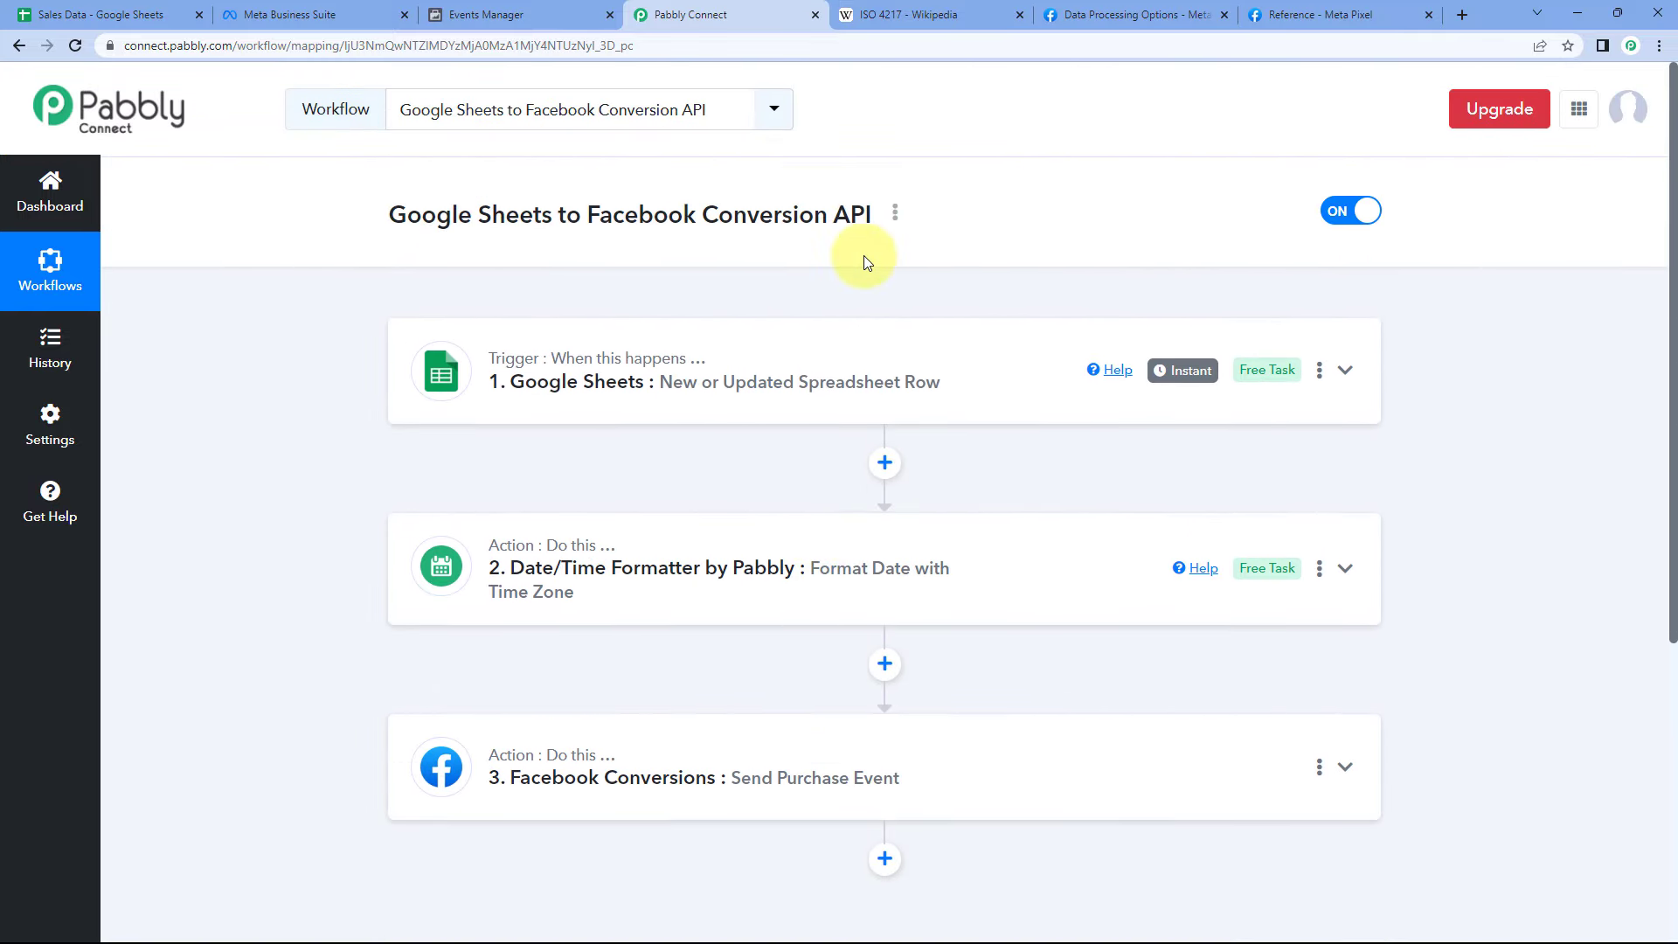